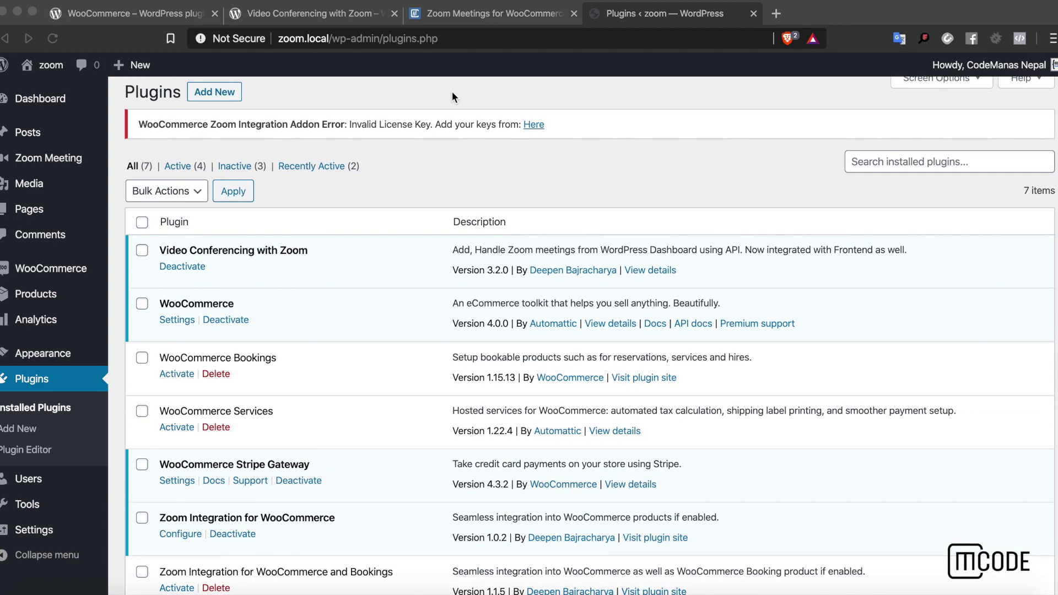
Highlight Video Conferencing with Zoom and WooCommerce in the plugin list and view the Zoom plugin's page
triple_click(251, 249)
triple_click(198, 306)
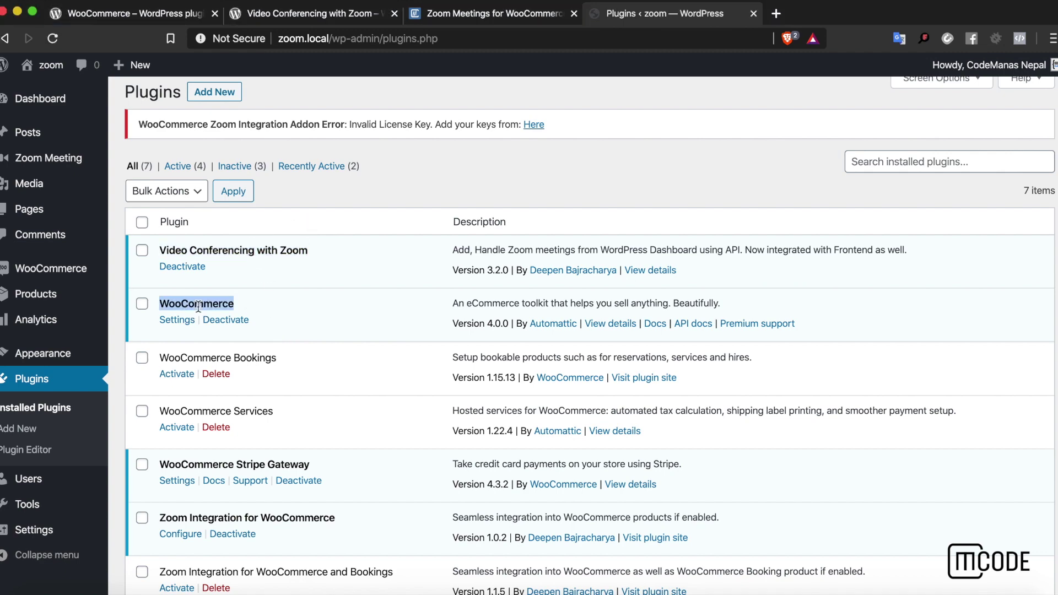
left_click(332, 18)
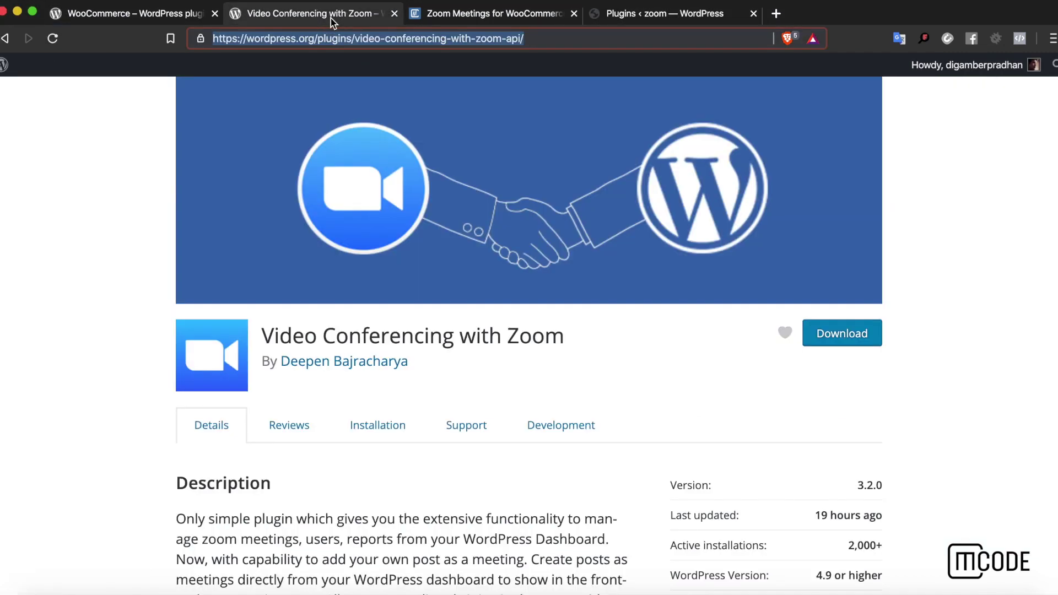
double_click(307, 343)
scroll(259, 194, "up", 3)
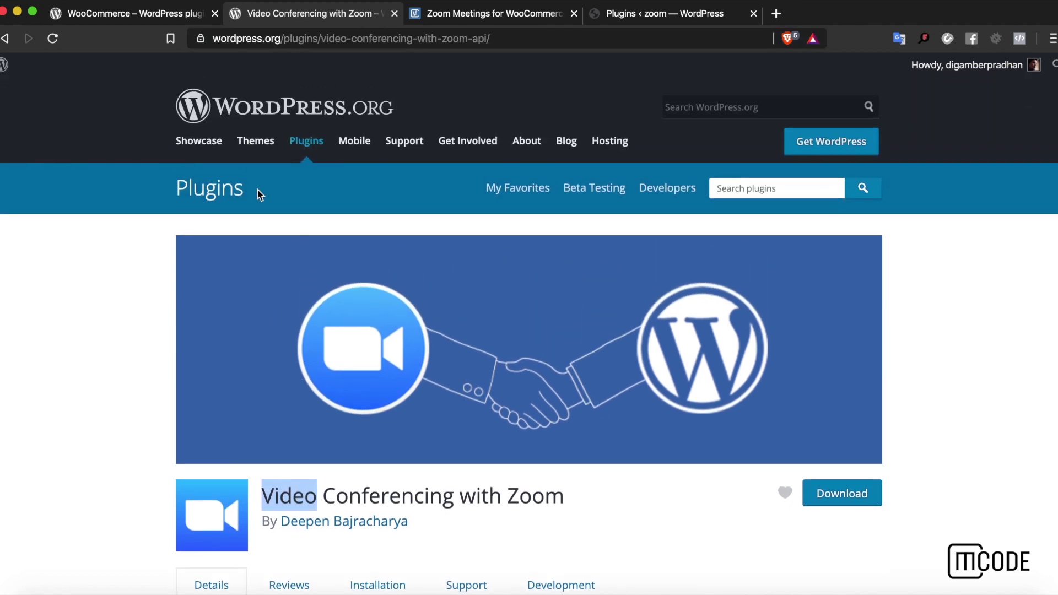
View the WooCommerce plugin page and its web address, then return to the installed plugins list
left_click(156, 15)
double_click(302, 384)
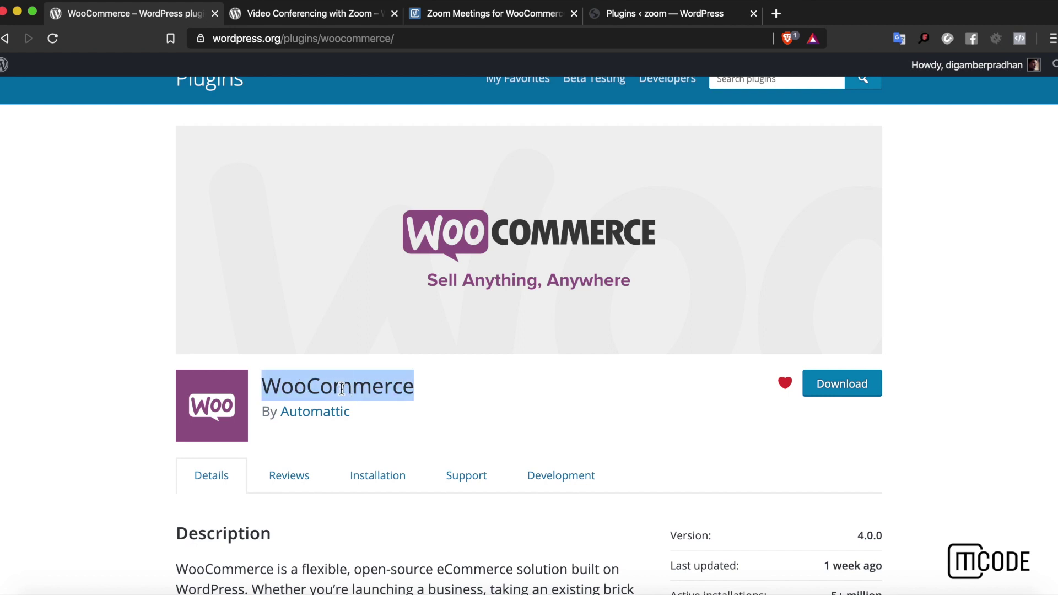
scroll(342, 388, "up", 3)
left_click(327, 38)
key("alt+shift+Left")
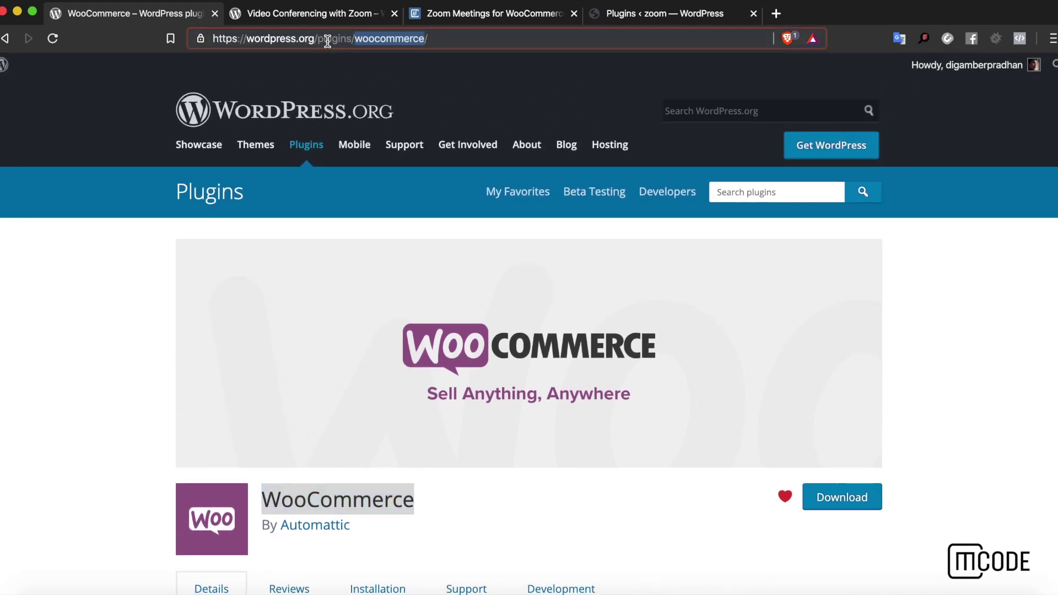
triple_click(328, 39)
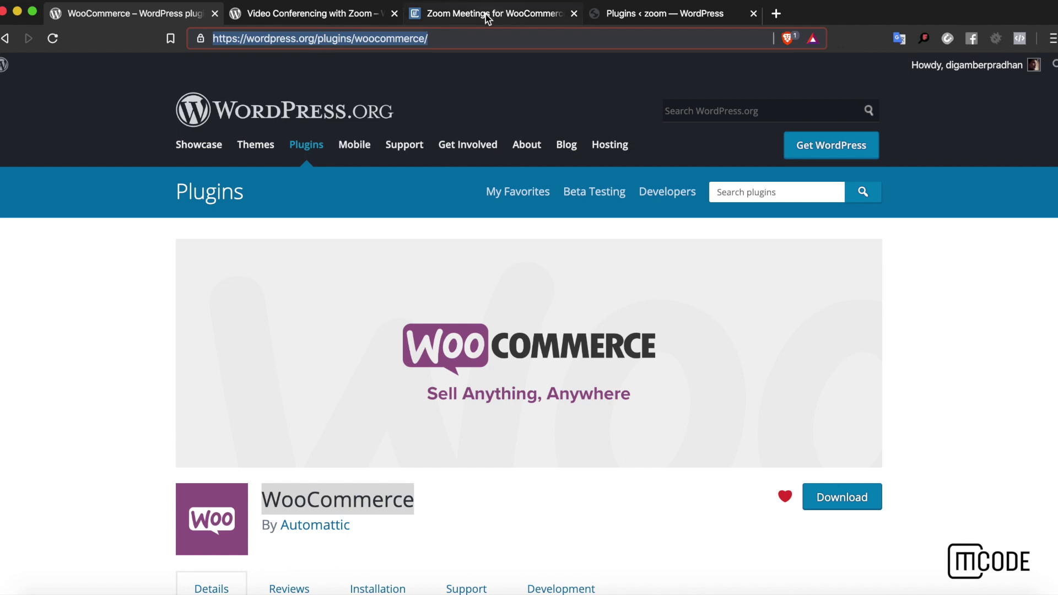
left_click(620, 17)
Point out Zoom Integration for WooCommerce, Video Conferencing with Zoom and WooCommerce, then show the Products menu
scroll(449, 348, "down", 2)
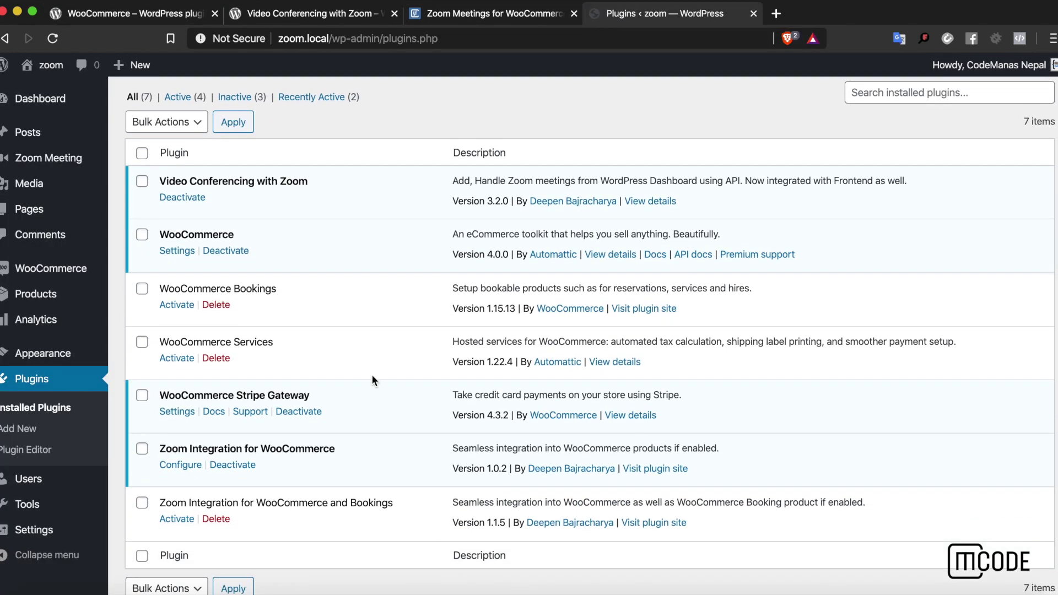
triple_click(237, 448)
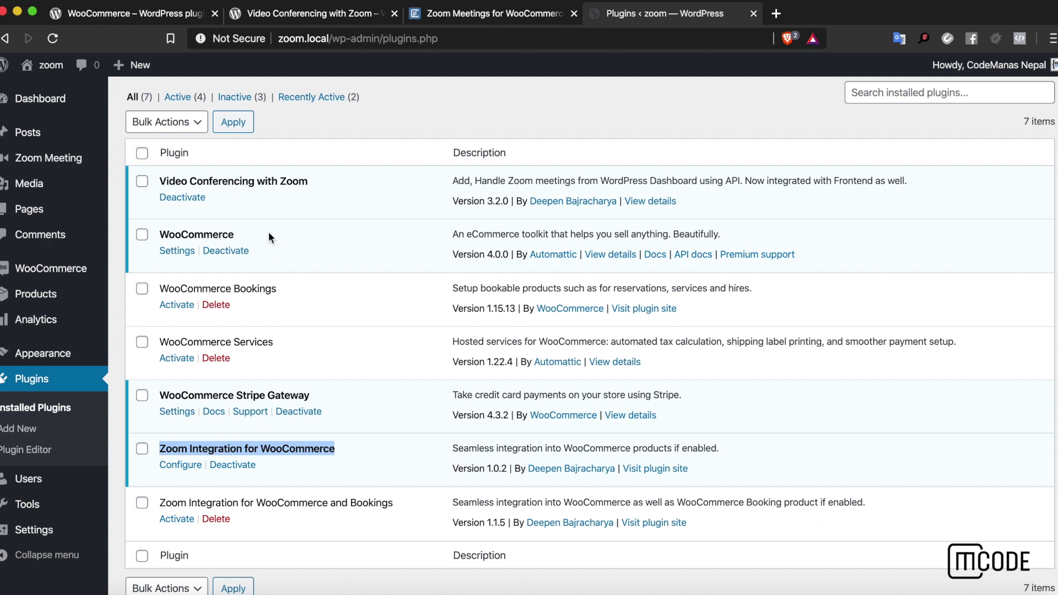
triple_click(257, 180)
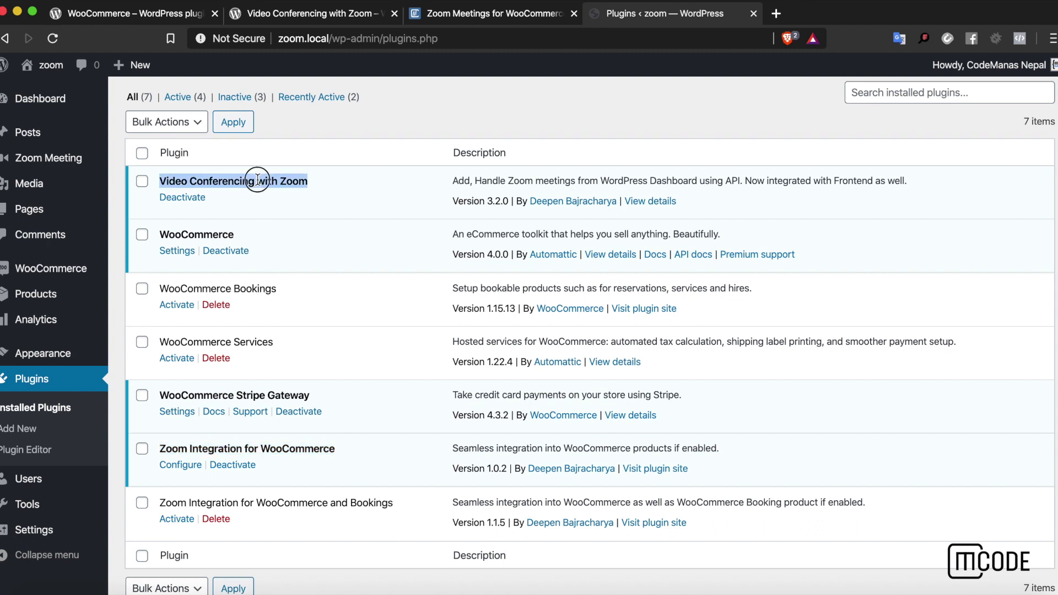
triple_click(205, 232)
double_click(246, 181)
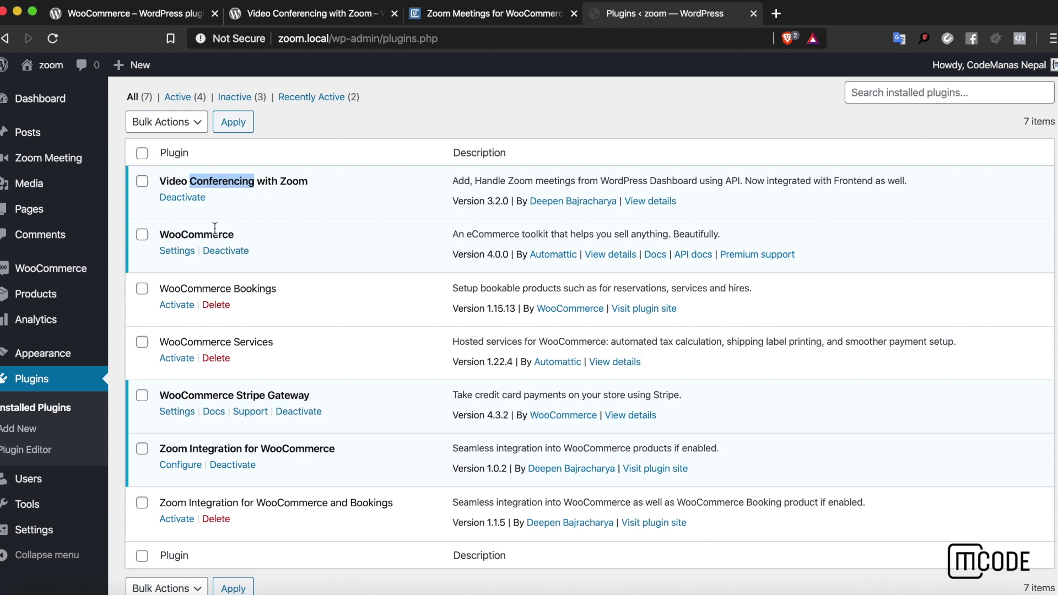
double_click(214, 229)
triple_click(244, 178)
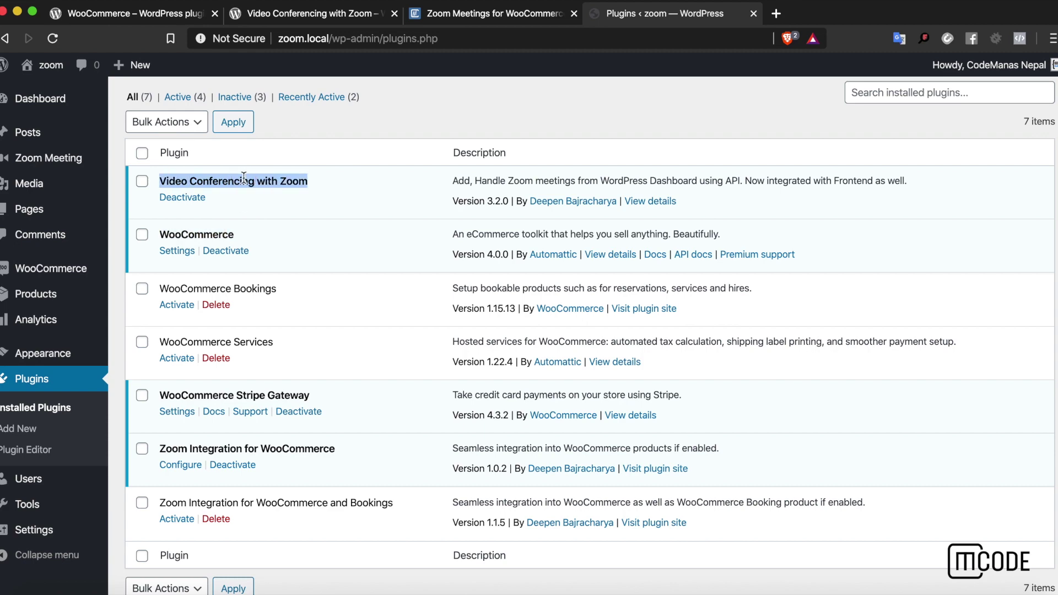
double_click(228, 235)
double_click(205, 449)
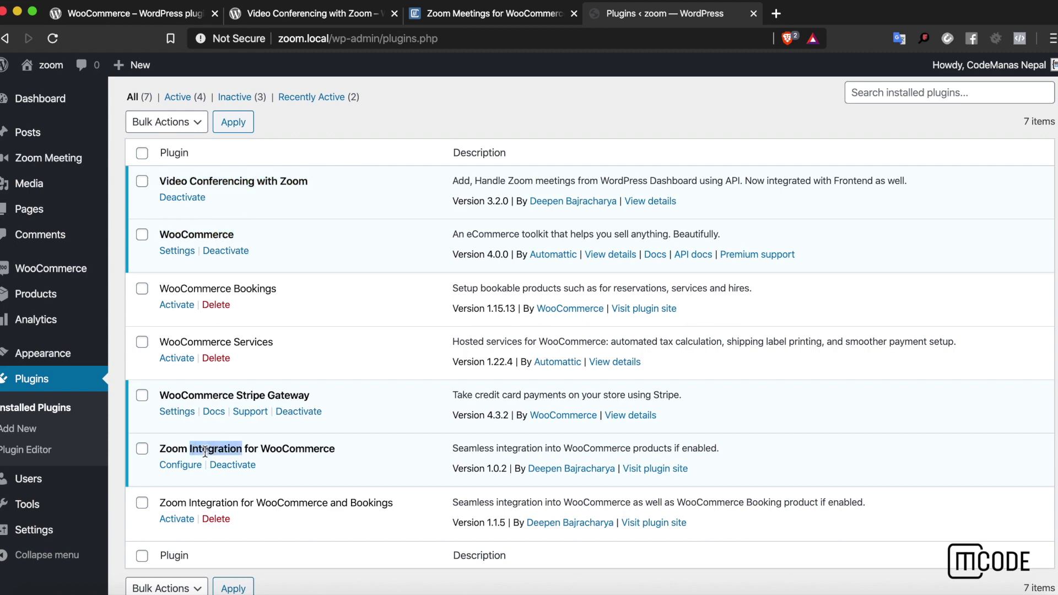
triple_click(205, 449)
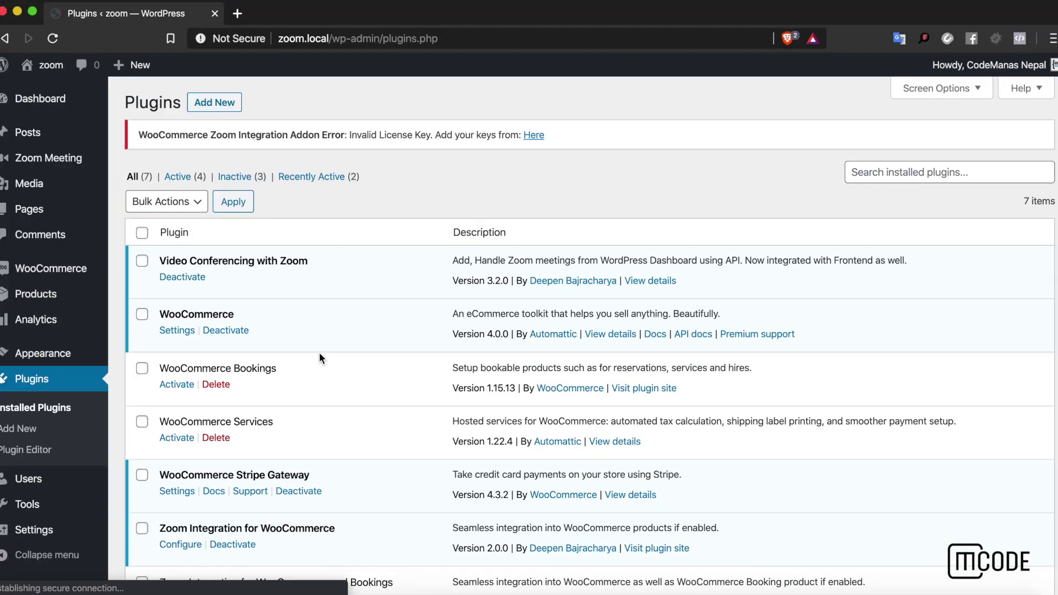
scroll(320, 357, "down", 3)
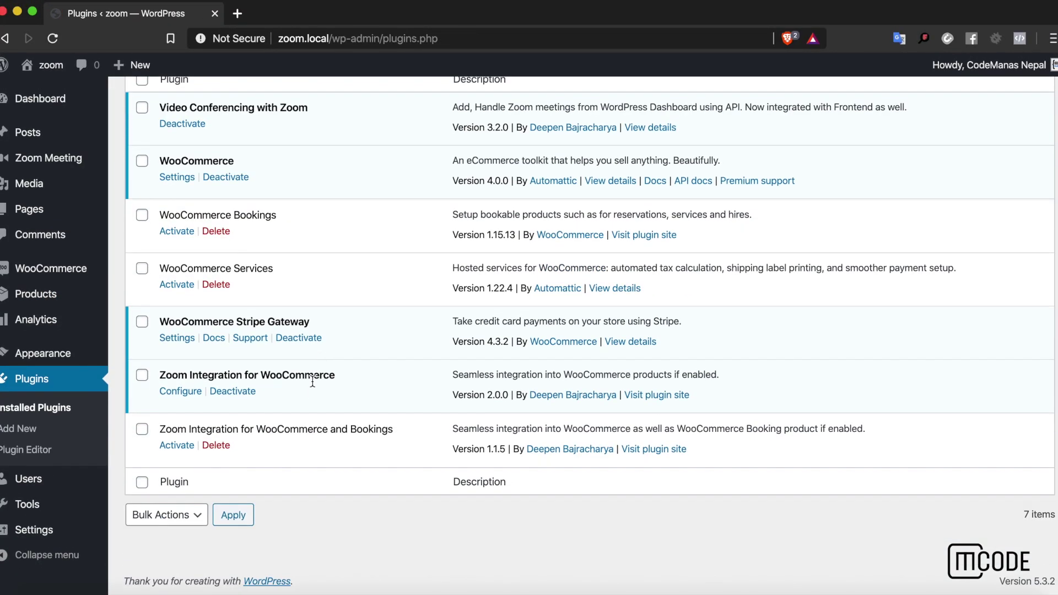
scroll(309, 386, "up", 4)
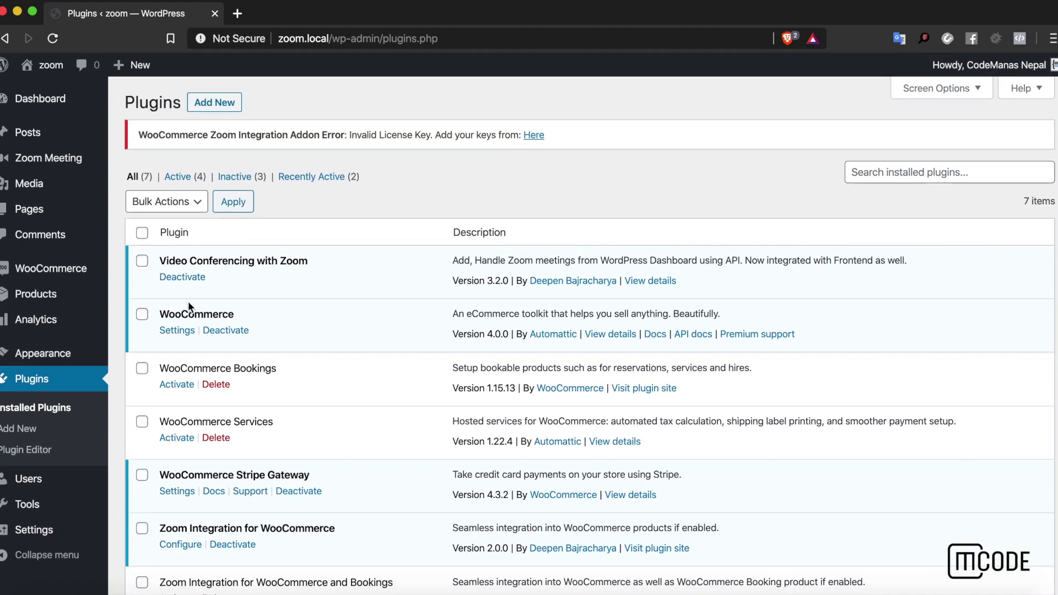
mouse_move(86, 297)
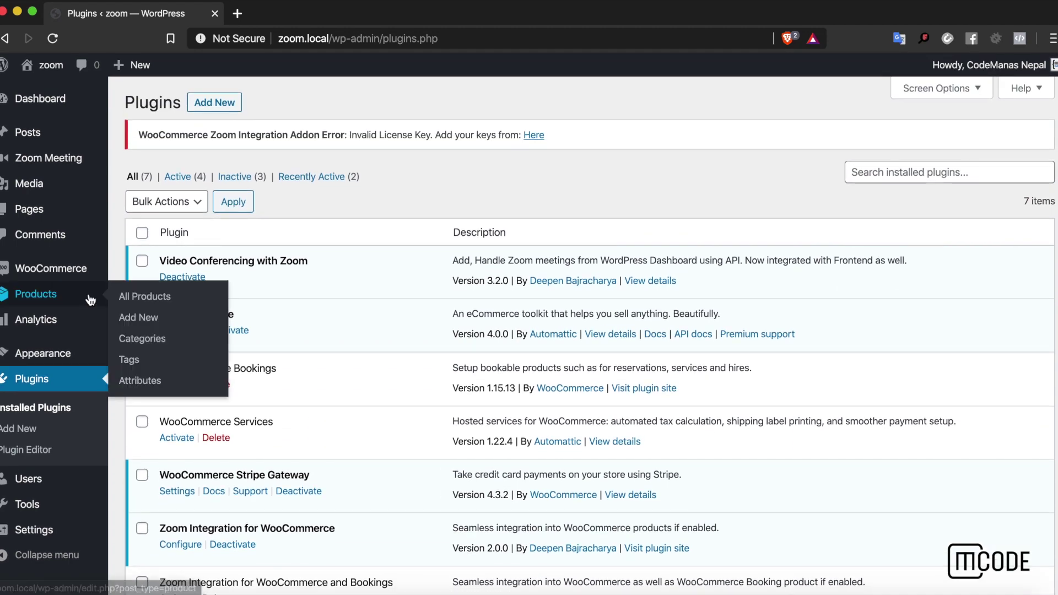
Go to All Products and start creating a new product
left_click(161, 307)
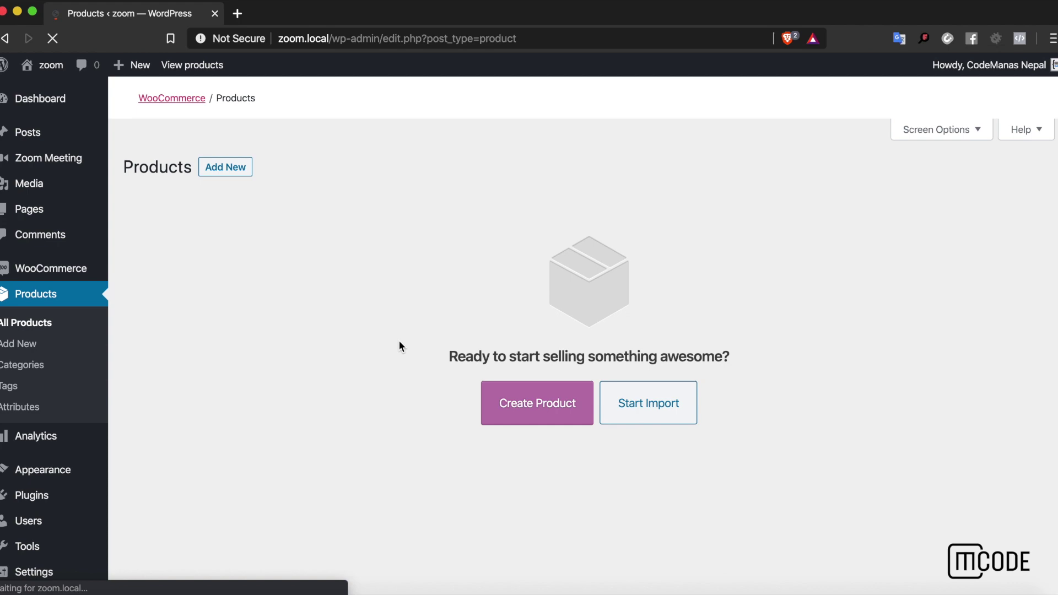
scroll(413, 337, "down", 1)
scroll(514, 425, "down", 3)
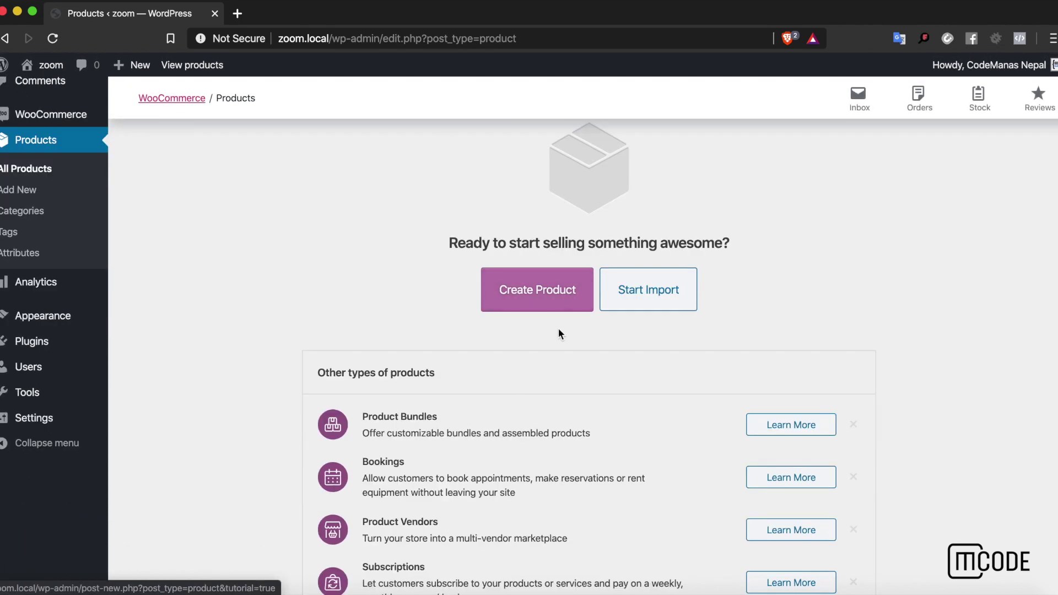
left_click(549, 294)
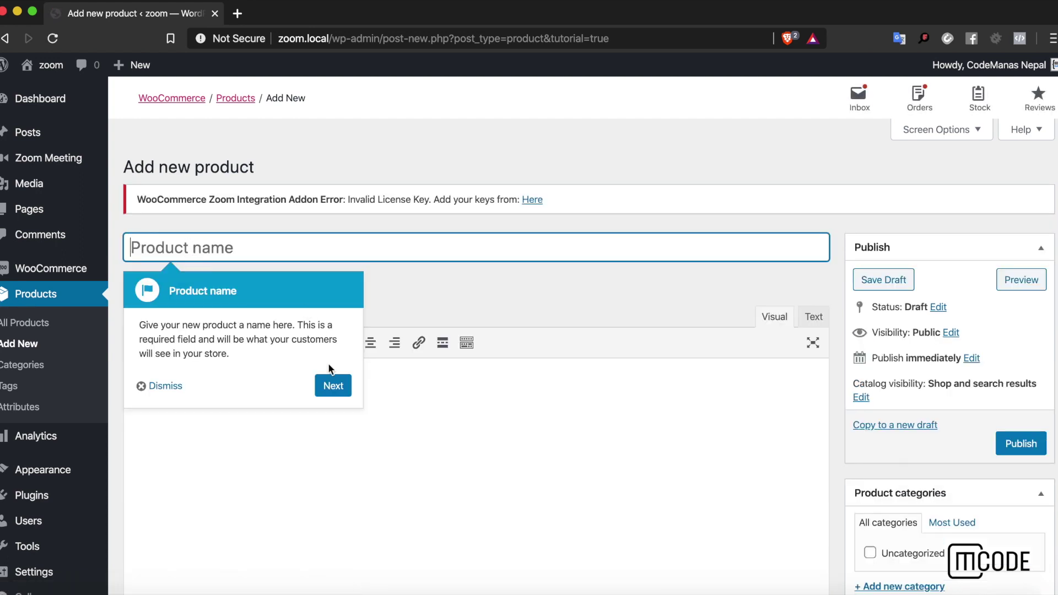
left_click(306, 418)
Title the product 'Yoga Class @ 6:00 AM' and describe it as 'Yoga Class for Beginners'
left_click(317, 237)
type("Yoga Clas")
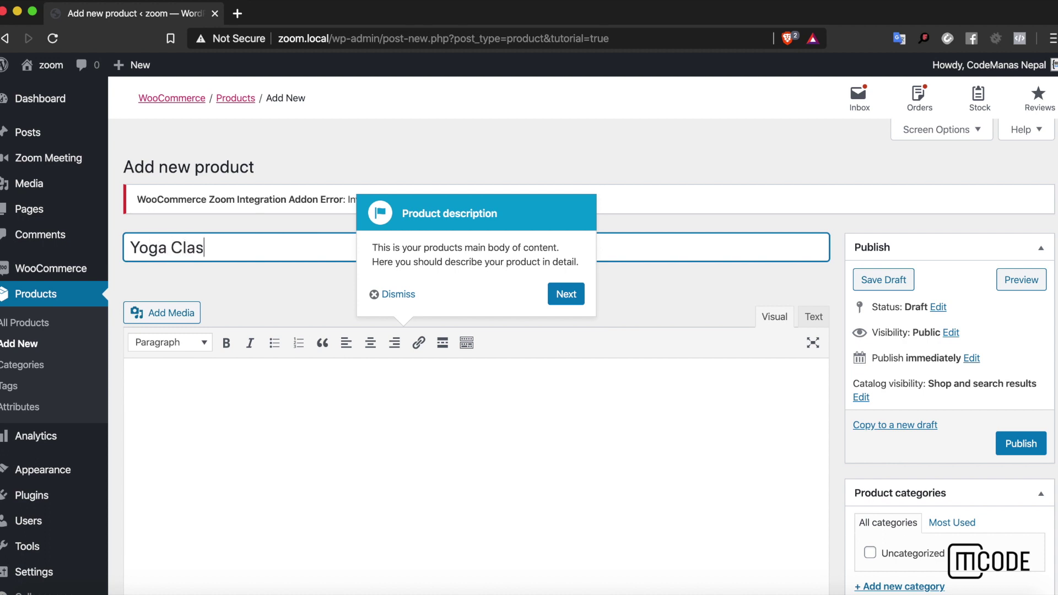
type("s at")
key("BackSpace")
key("BackSpace")
type("#@")
key("BackSpace")
type("@ 6:00 AM")
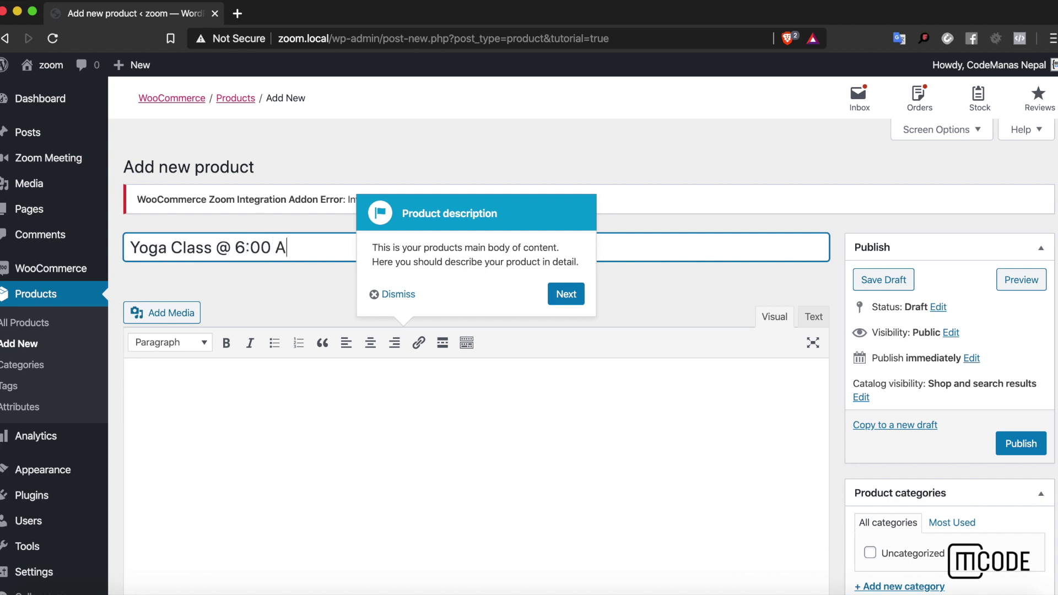
left_click(437, 453)
type("Yoga Cla")
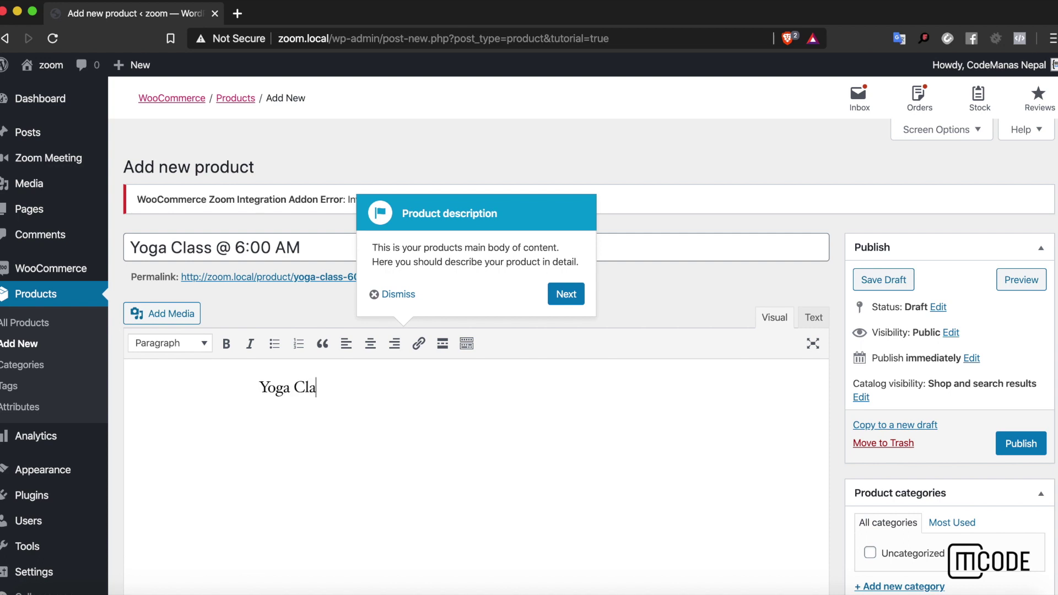
type("ss for Beginners")
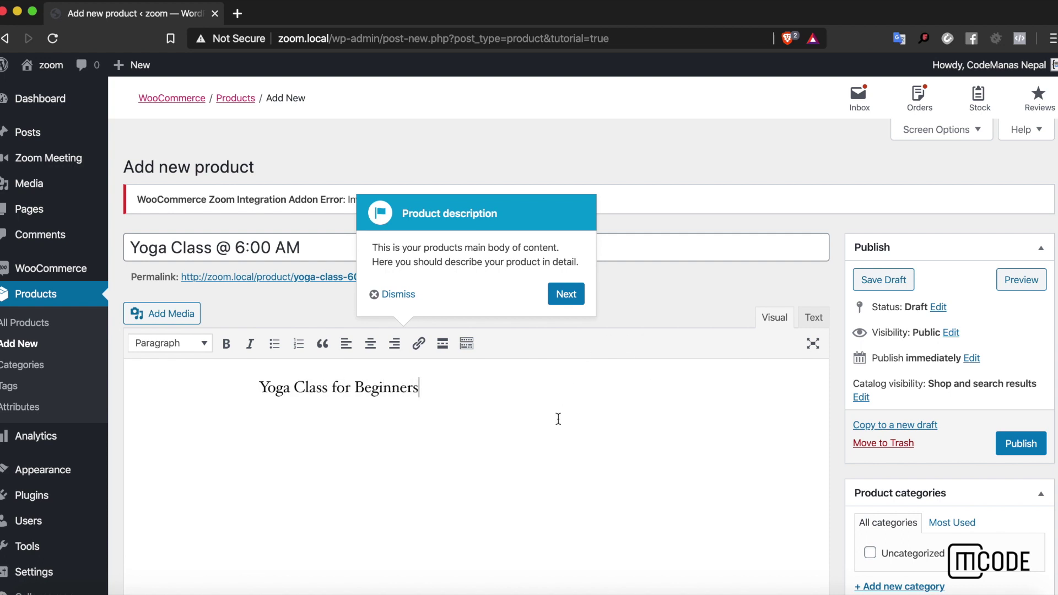
scroll(558, 419, "down", 3)
Dismiss the tour tip, tick Virtual in Product data, and set the regular price to 15
left_click(405, 342)
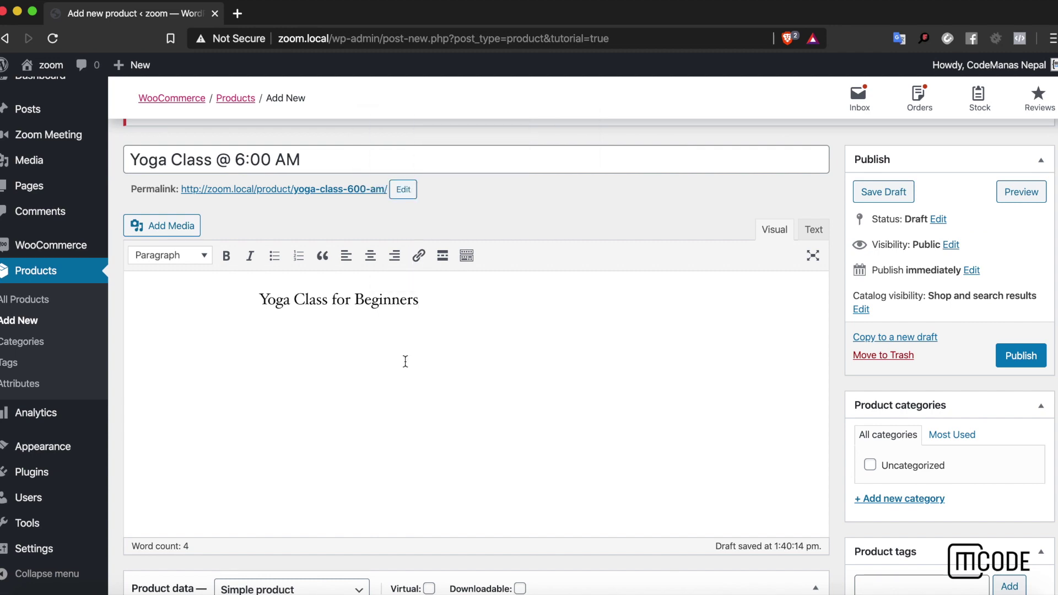
scroll(405, 360, "down", 5)
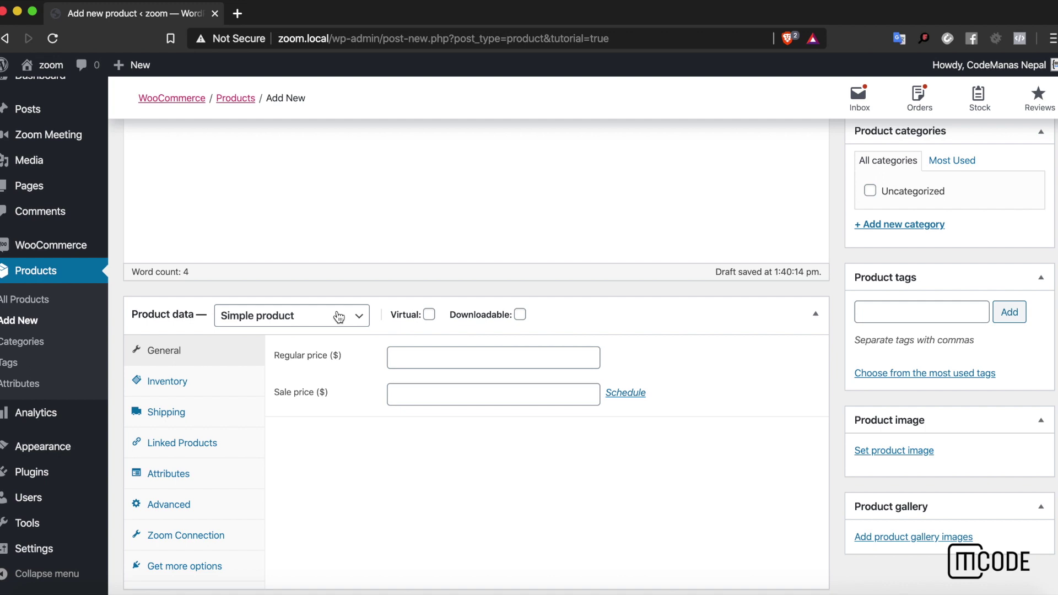
left_click(429, 315)
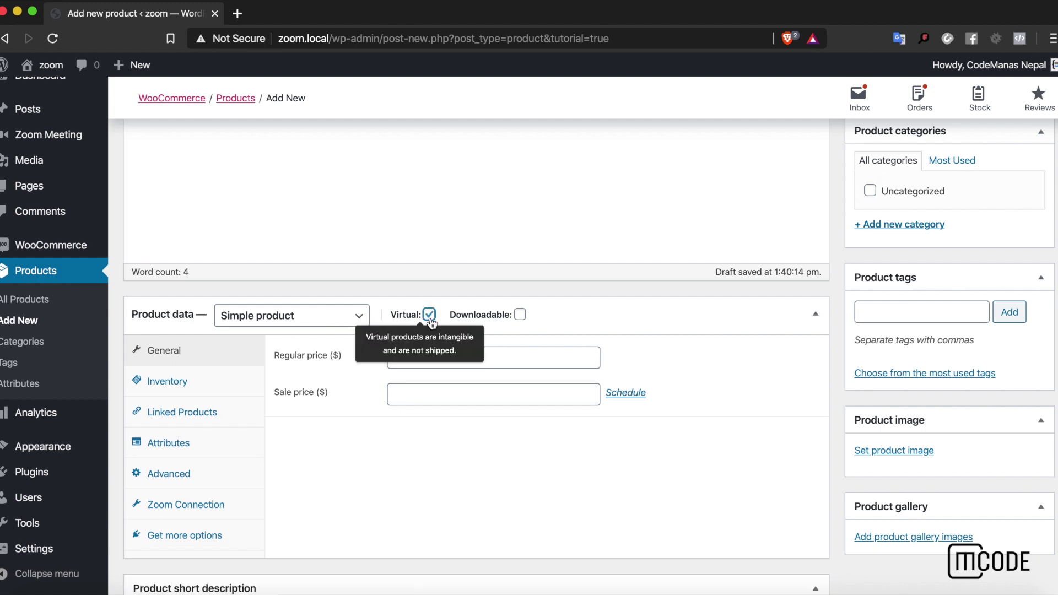
left_click(420, 359)
type("15")
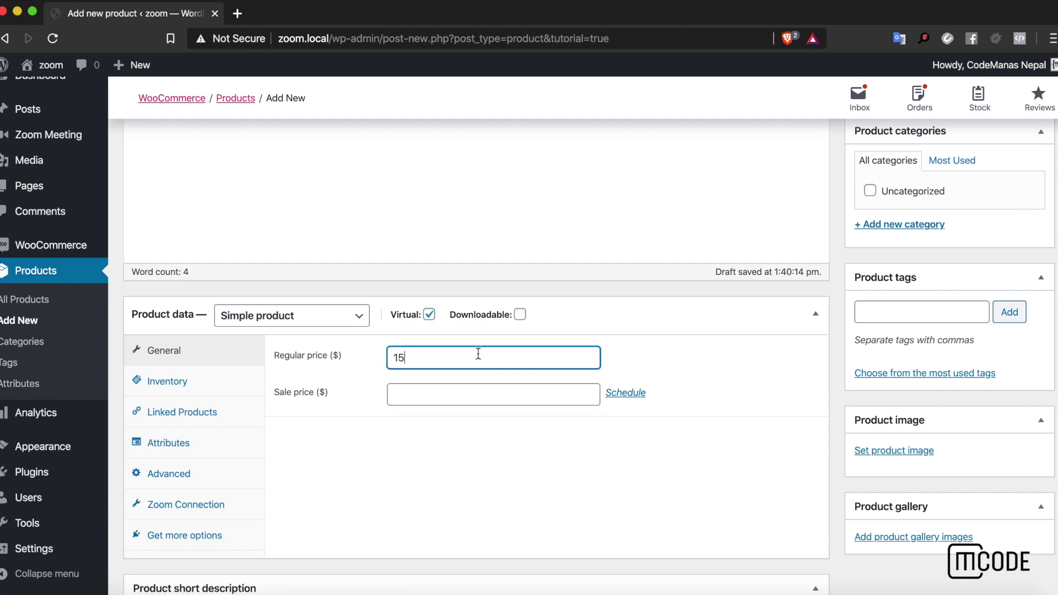
left_click(597, 267)
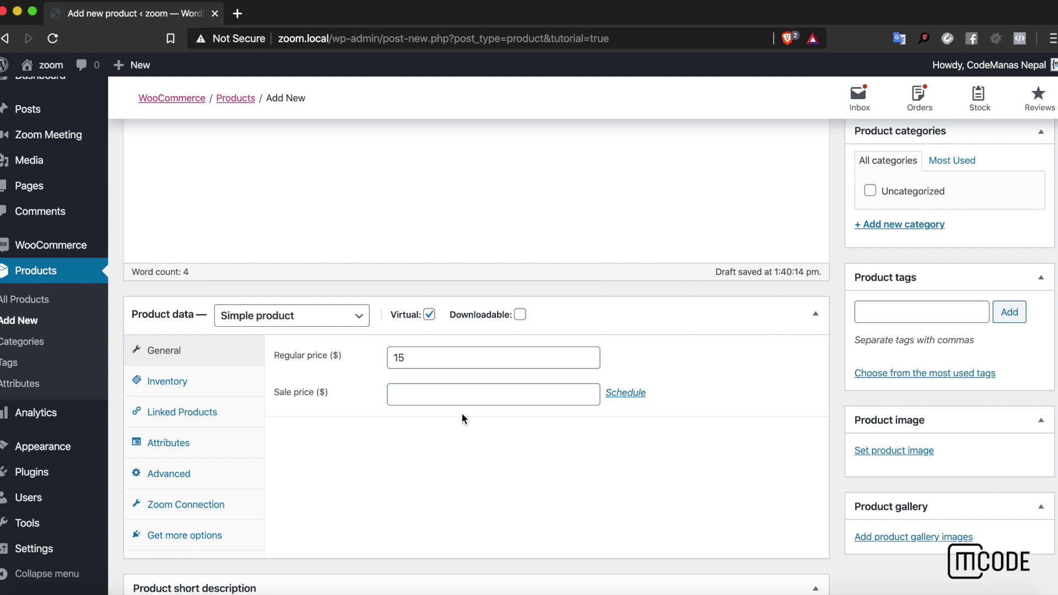
scroll(283, 491, "down", 2)
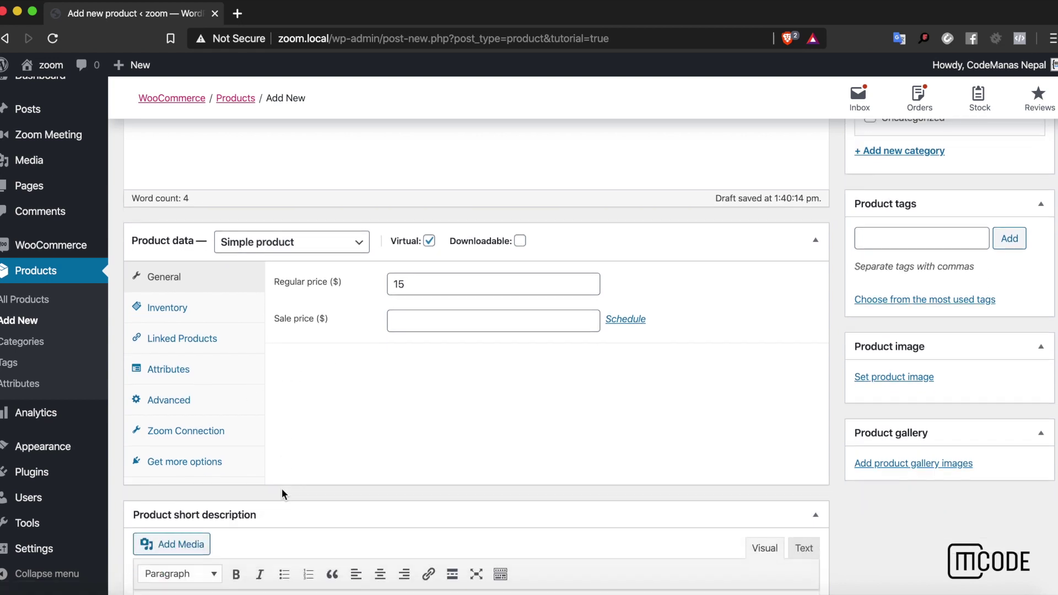
Tick Enable Zoom Connection and see that the Zoom Meeting dropdown has no meetings yet
left_click(186, 435)
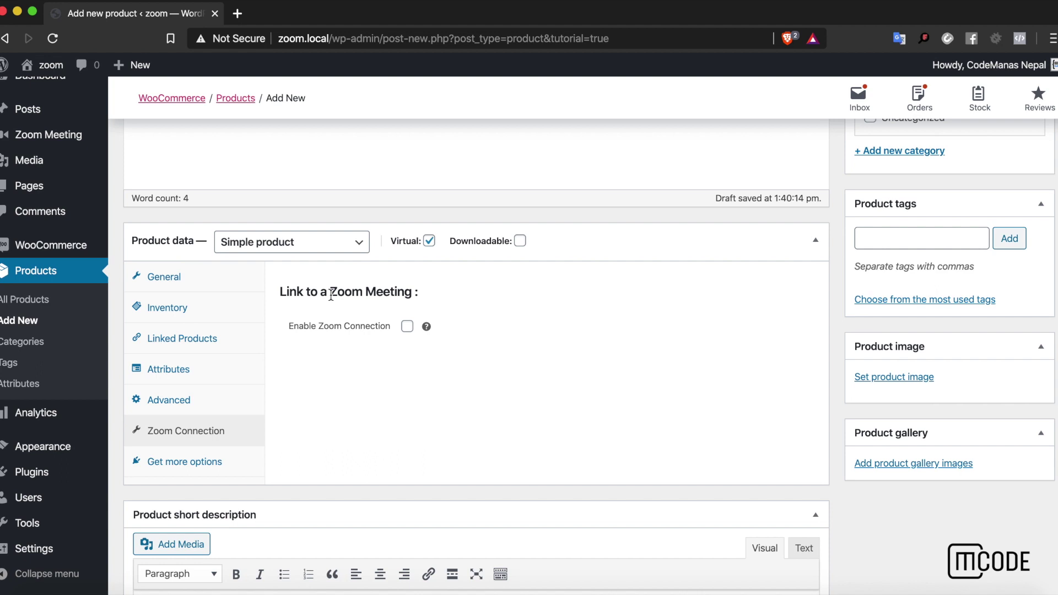
left_click(408, 328)
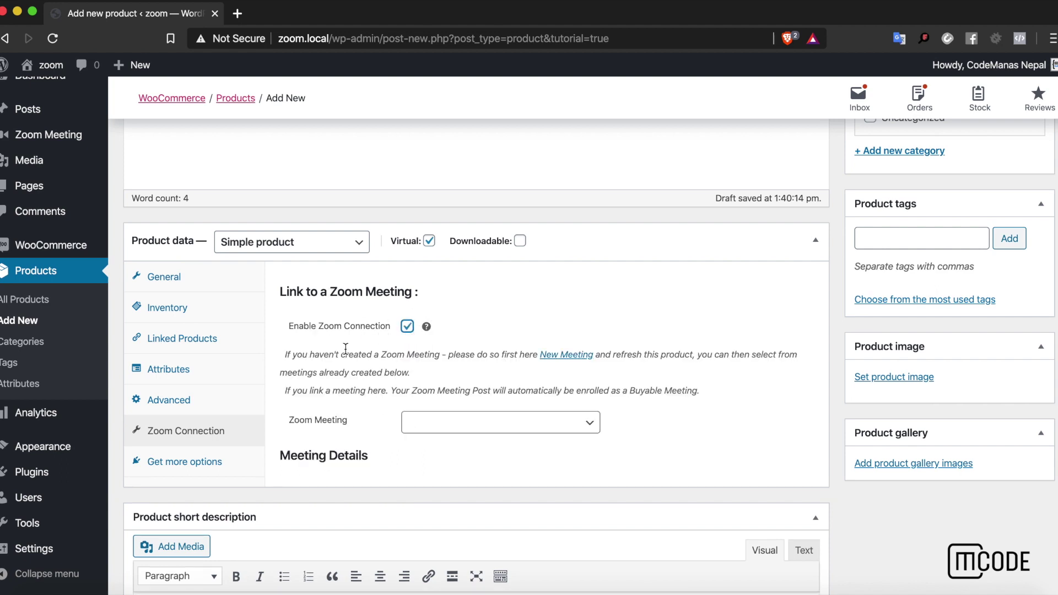
left_click(427, 436)
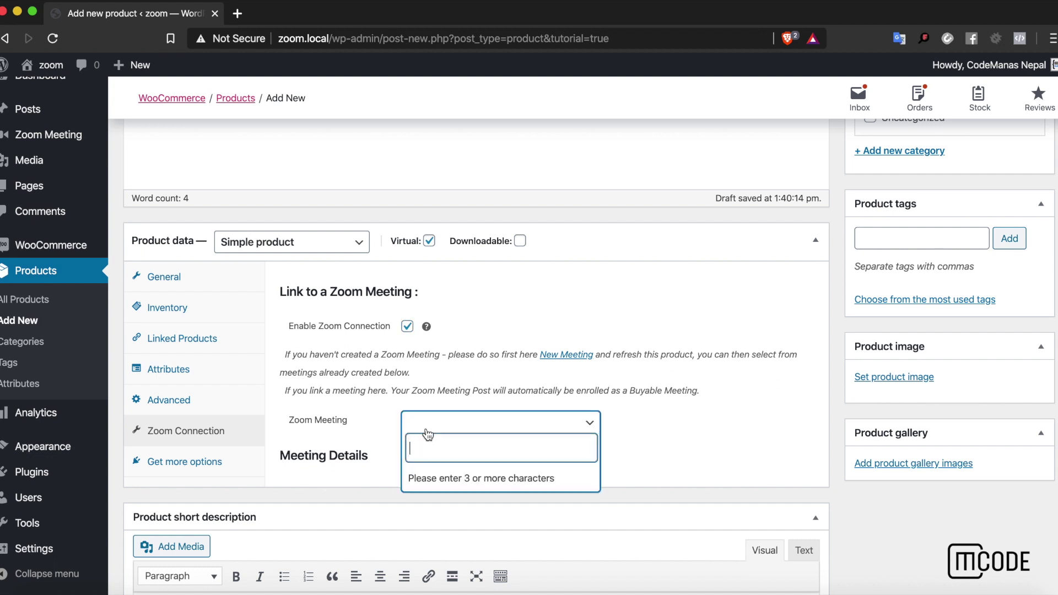
left_click(397, 410)
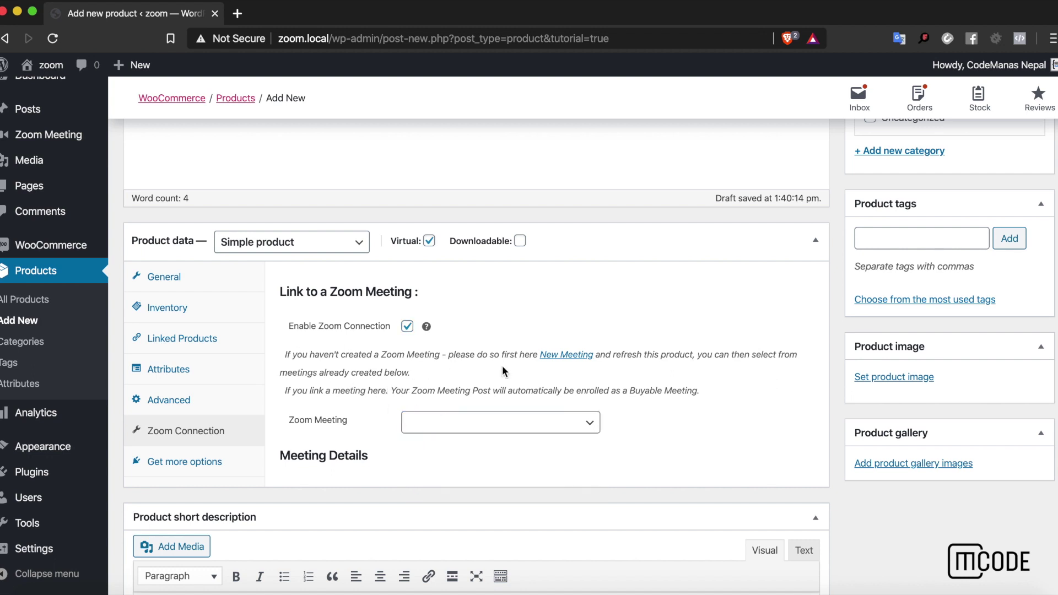
mouse_move(65, 140)
Start a new Zoom meeting in a new tab and paste 'Yoga Class @ 6:00 AM' as its title
left_click(558, 357, "super")
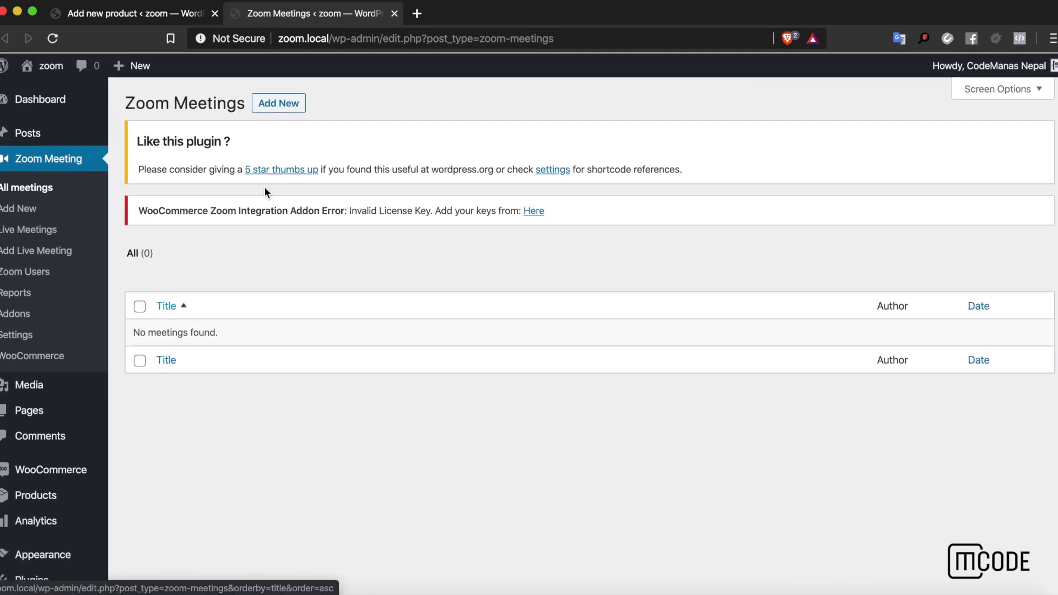
left_click(279, 105)
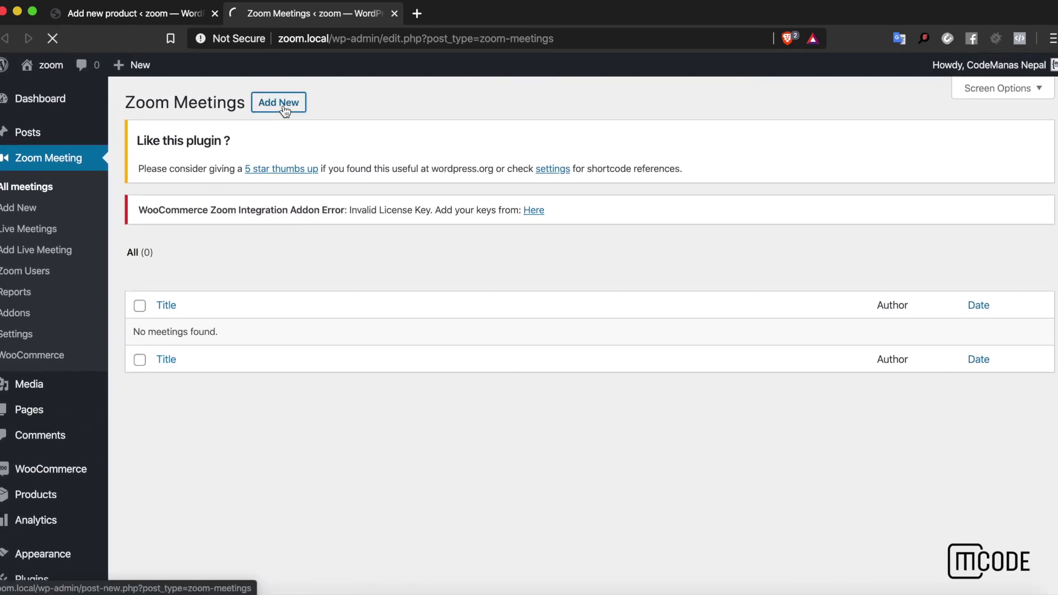
left_click(199, 16)
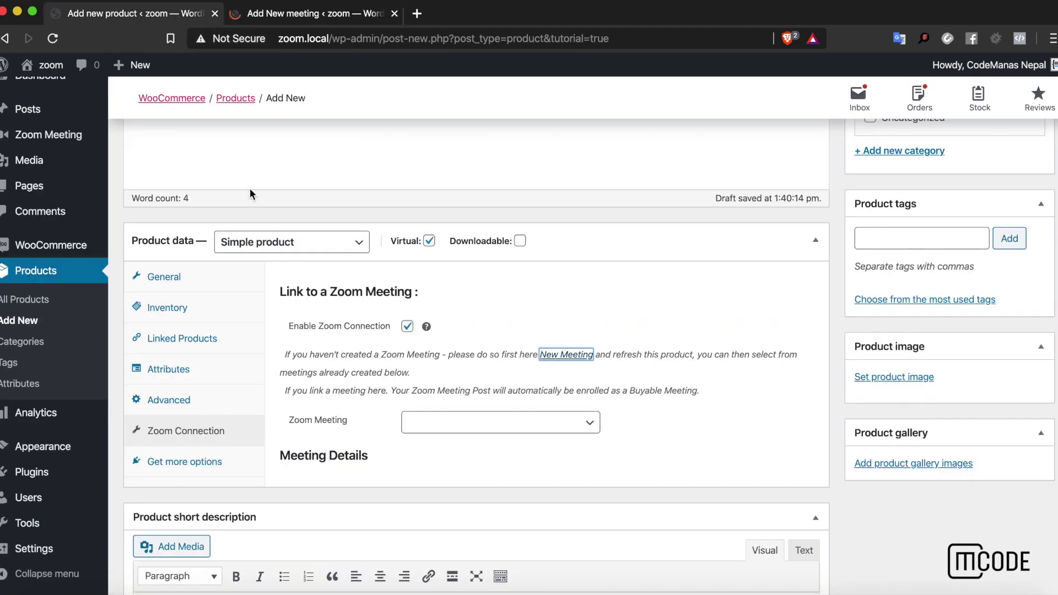
scroll(250, 221, "up", 2)
scroll(254, 241, "up", 6)
triple_click(253, 242)
key("super+c")
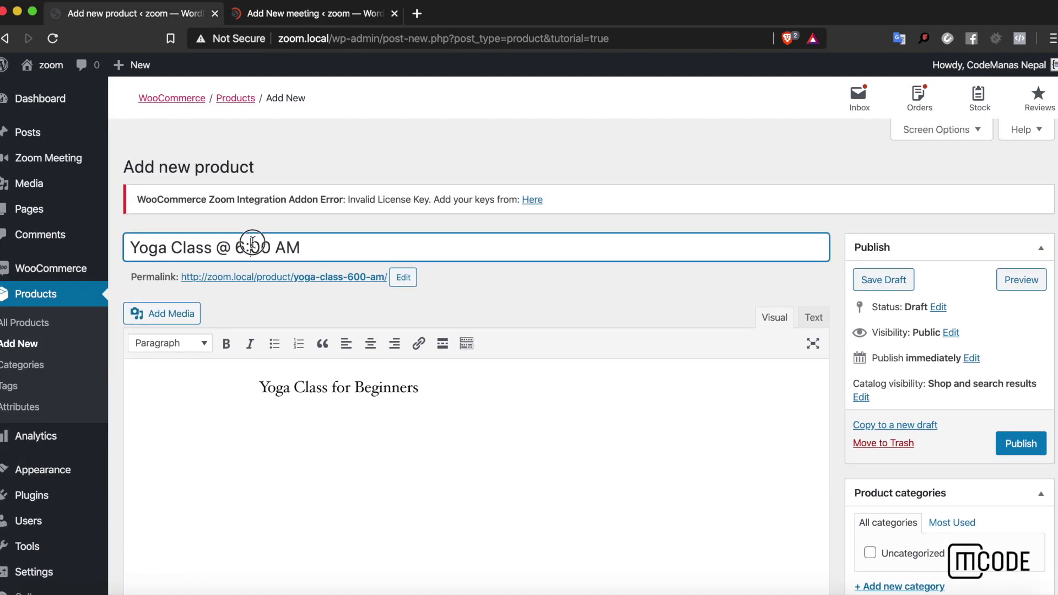
left_click(314, 21)
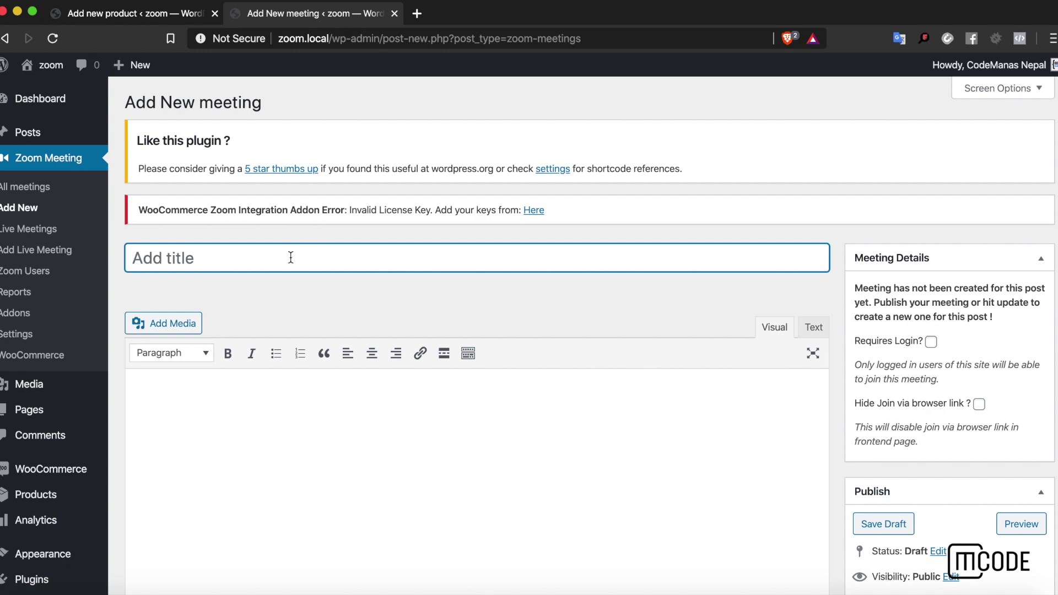
key("super+v")
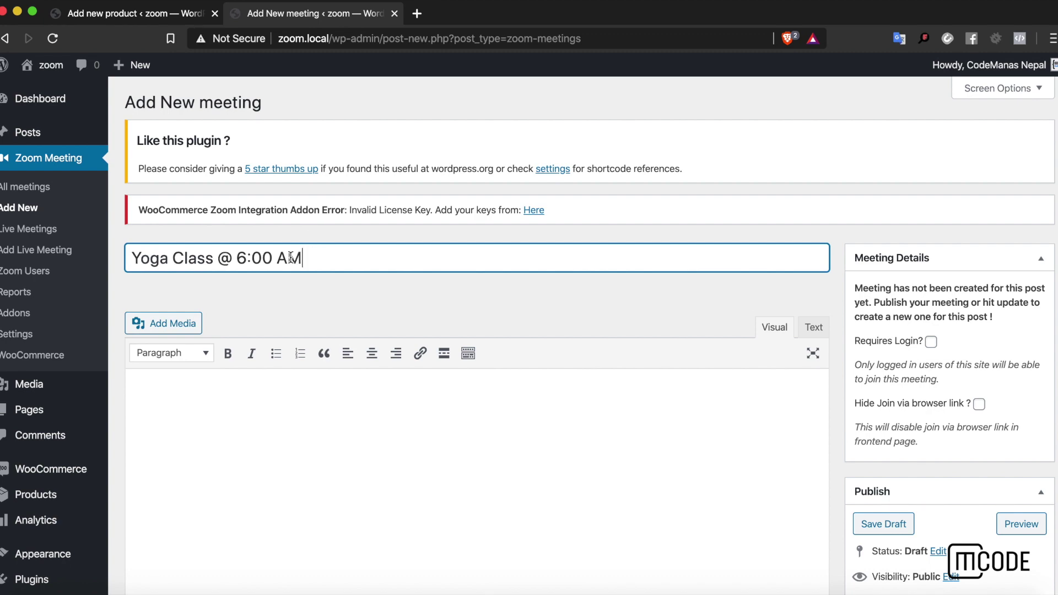
Append ' - for beginners' to the meeting title
double_click(190, 259)
scroll(256, 387, "down", 3)
scroll(256, 389, "up", 2)
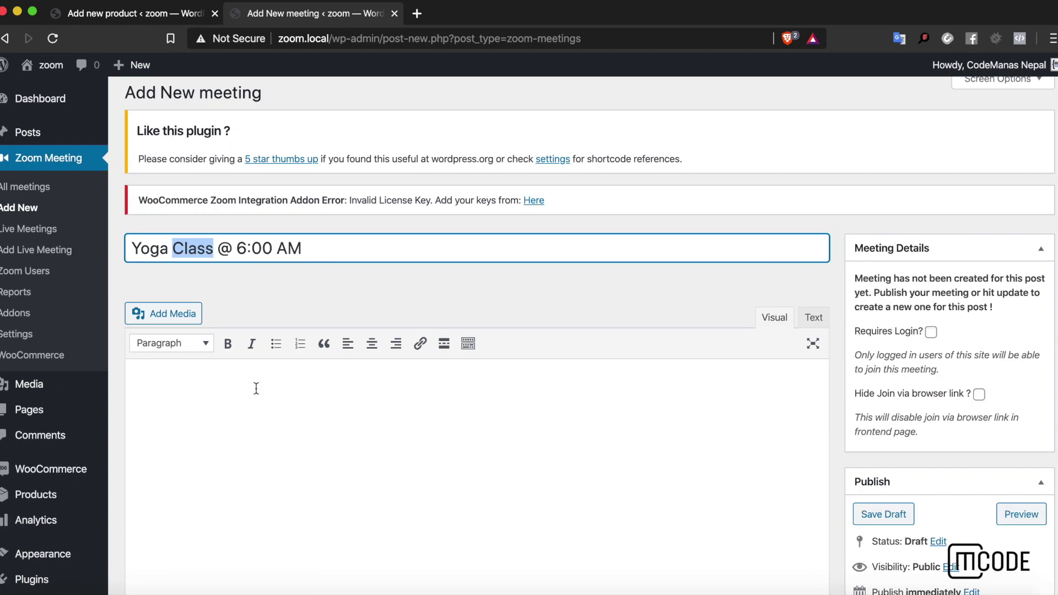
left_click(325, 286)
left_click(306, 249)
type("- for ")
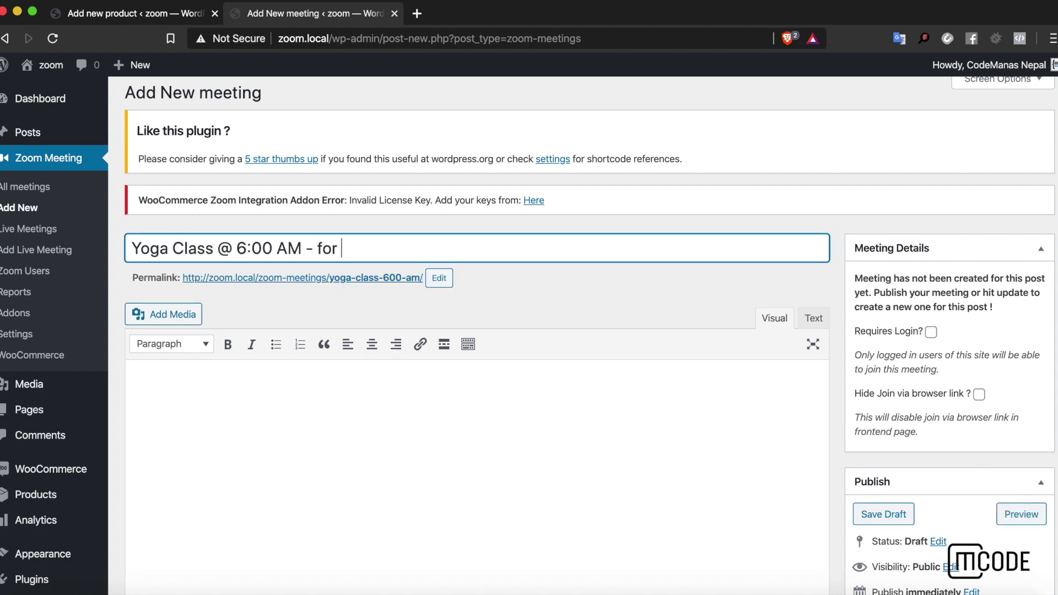
type("beginners")
key("Tab")
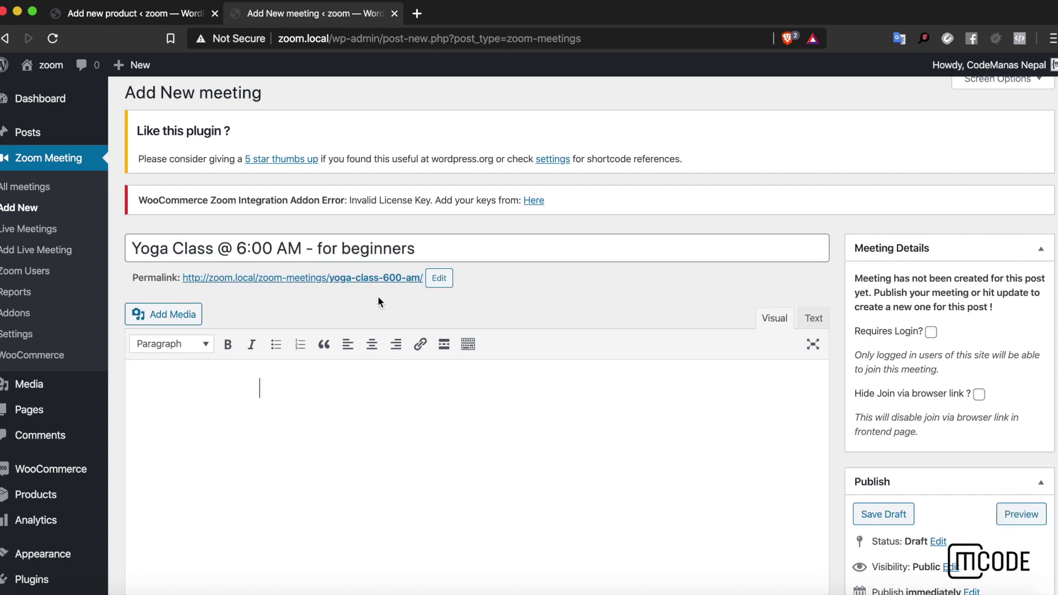
Choose the host account for the meeting
scroll(368, 466, "down", 6)
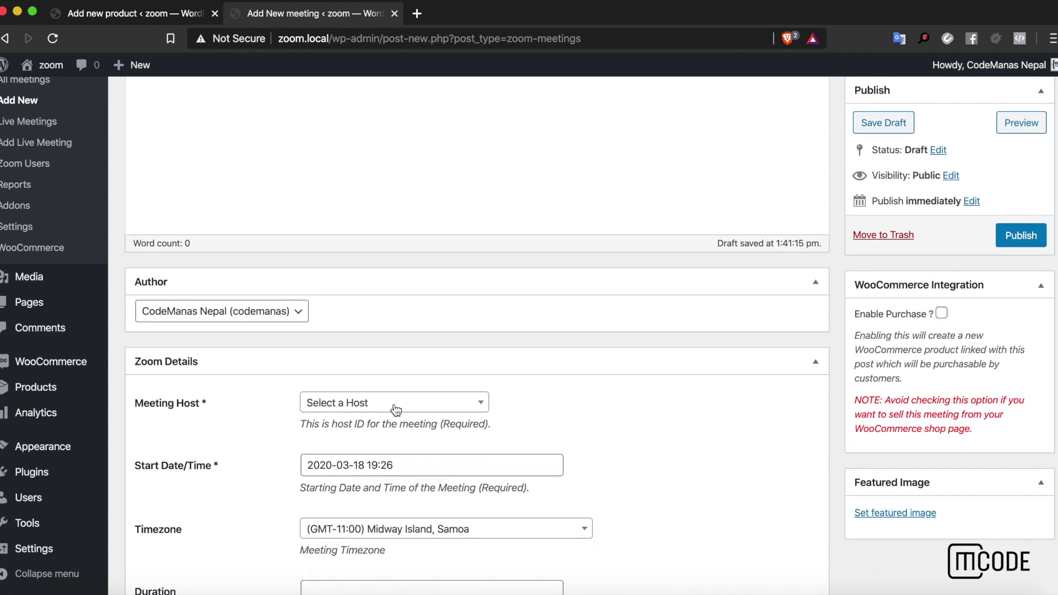
left_click(385, 402)
left_click(362, 478)
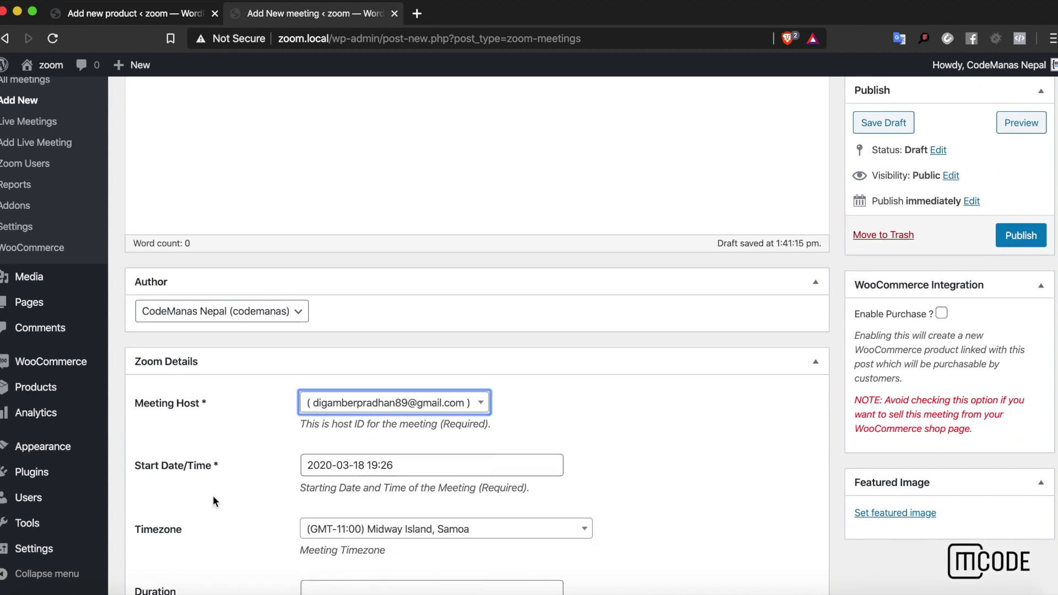
scroll(276, 478, "down", 3)
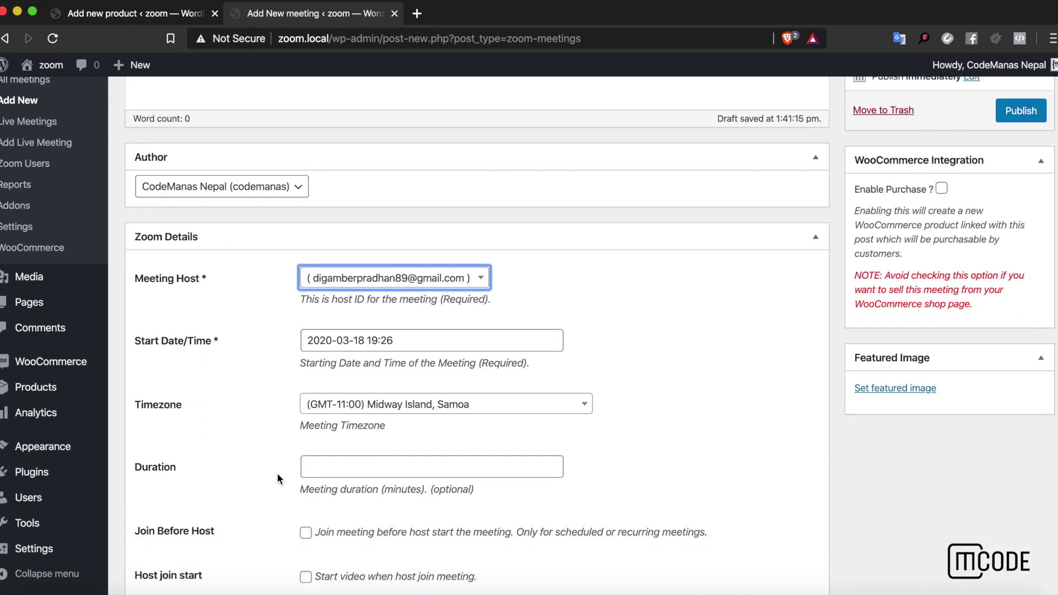
left_click(280, 407)
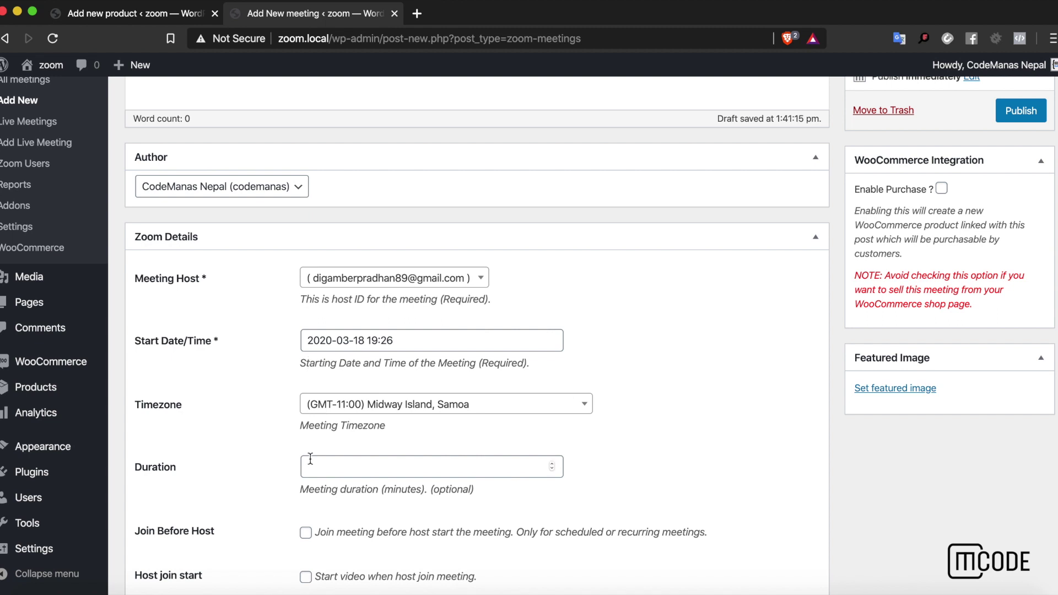
left_click(407, 344)
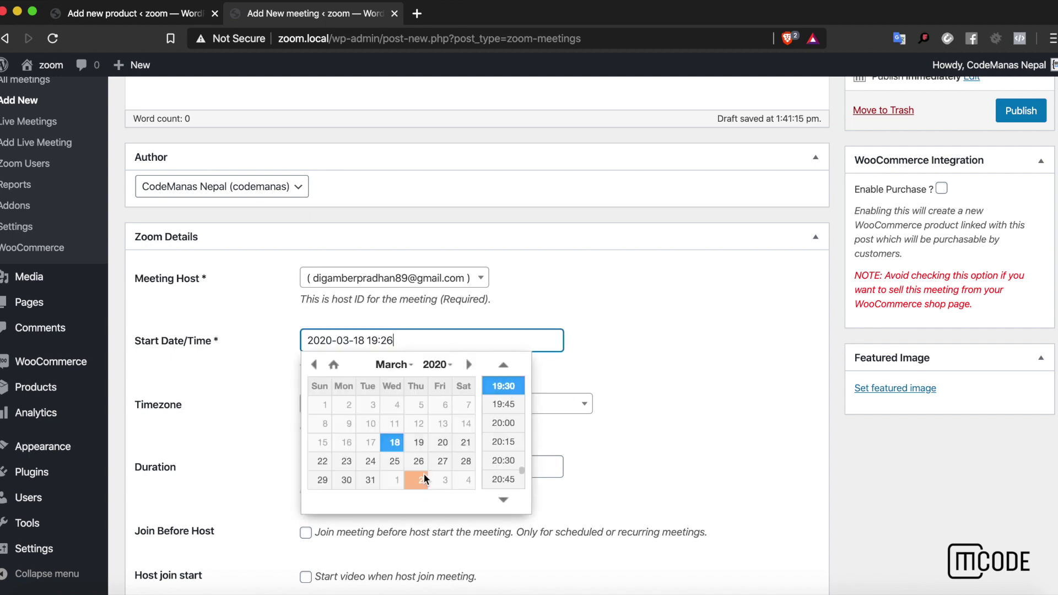
left_click(457, 448)
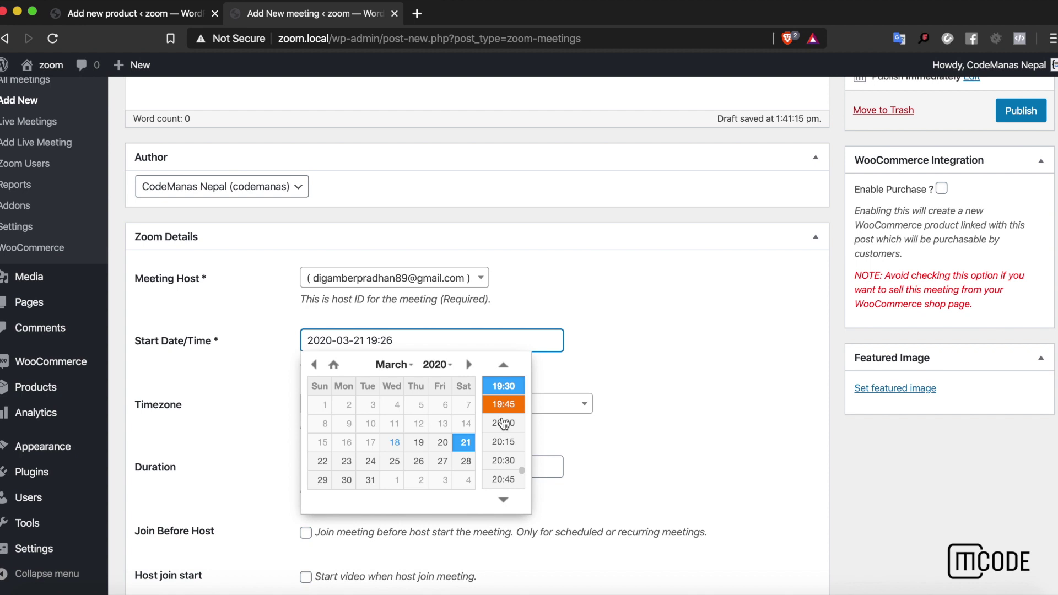
left_click(499, 444)
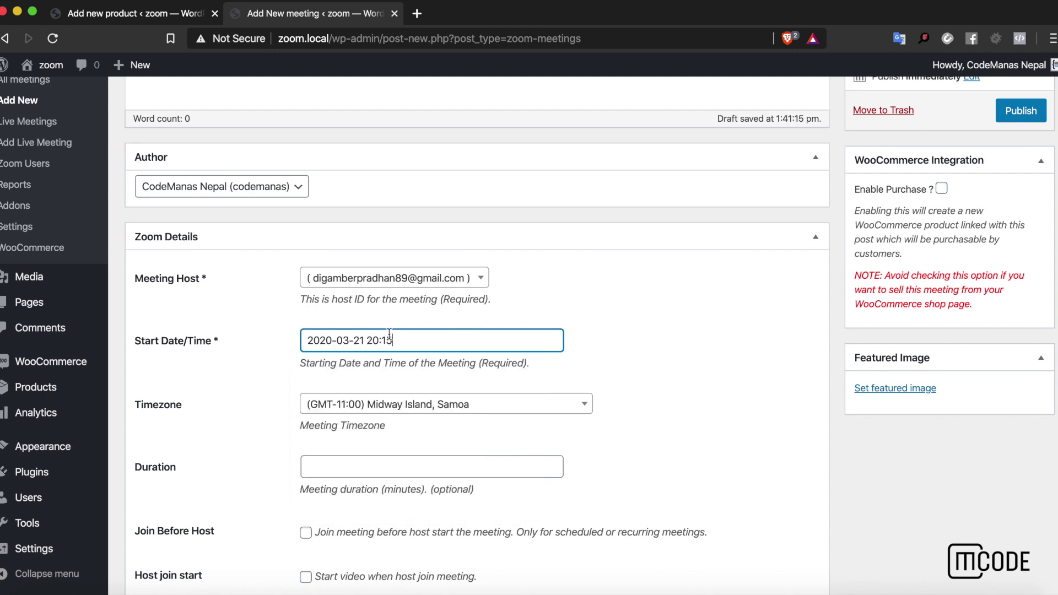
left_click(385, 408)
type("Kath")
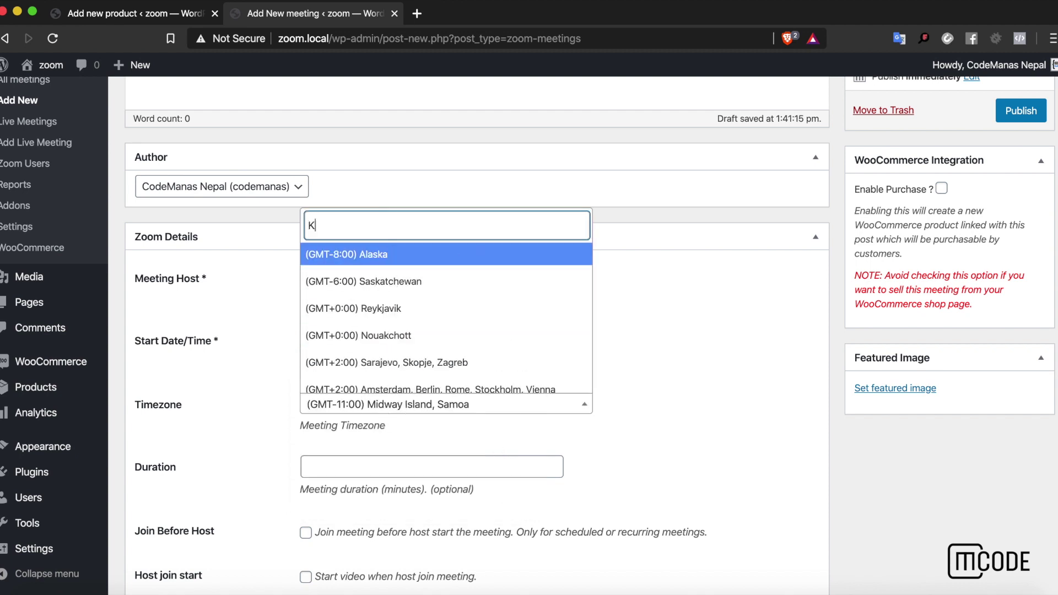
left_click(353, 377)
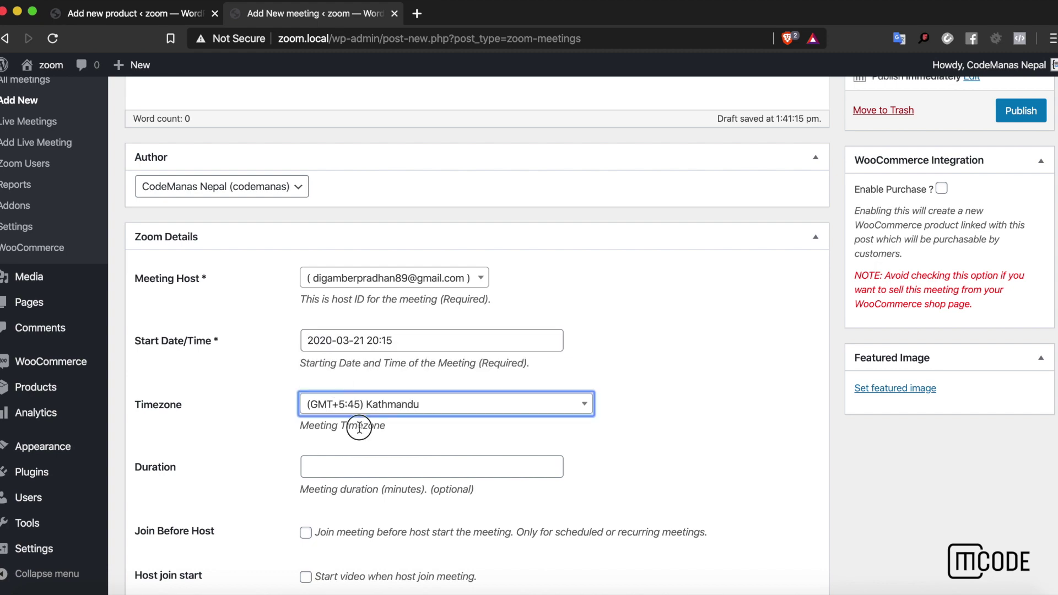
scroll(358, 427, "down", 6)
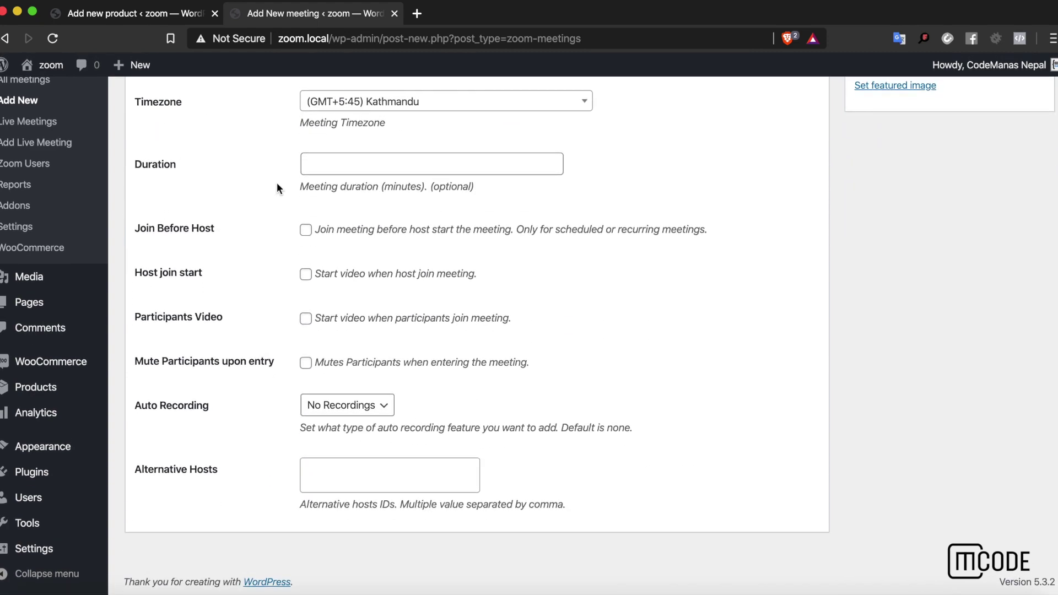
scroll(352, 329, "up", 15)
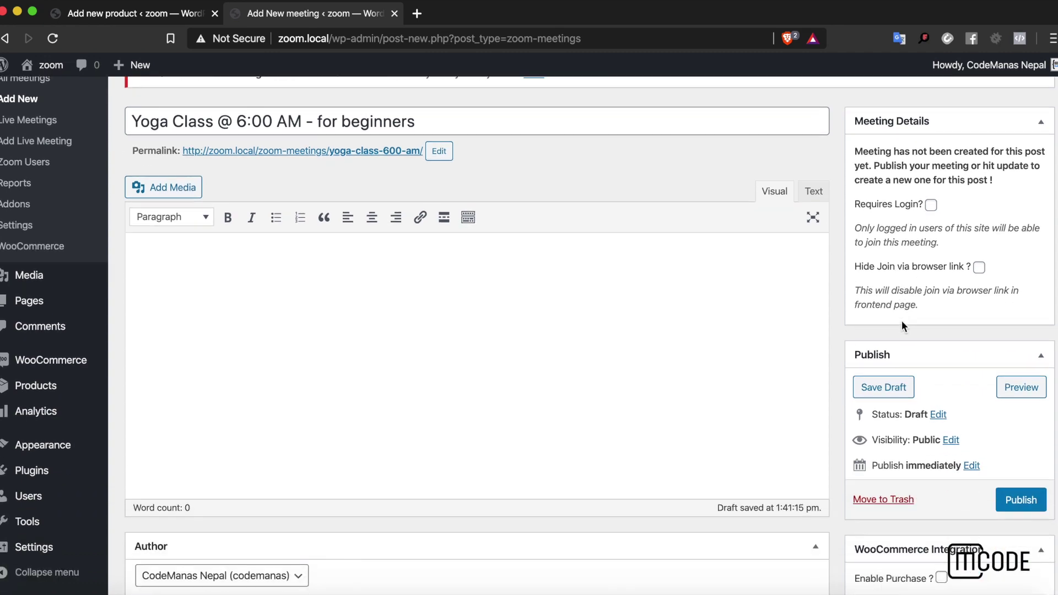
left_click(1020, 486)
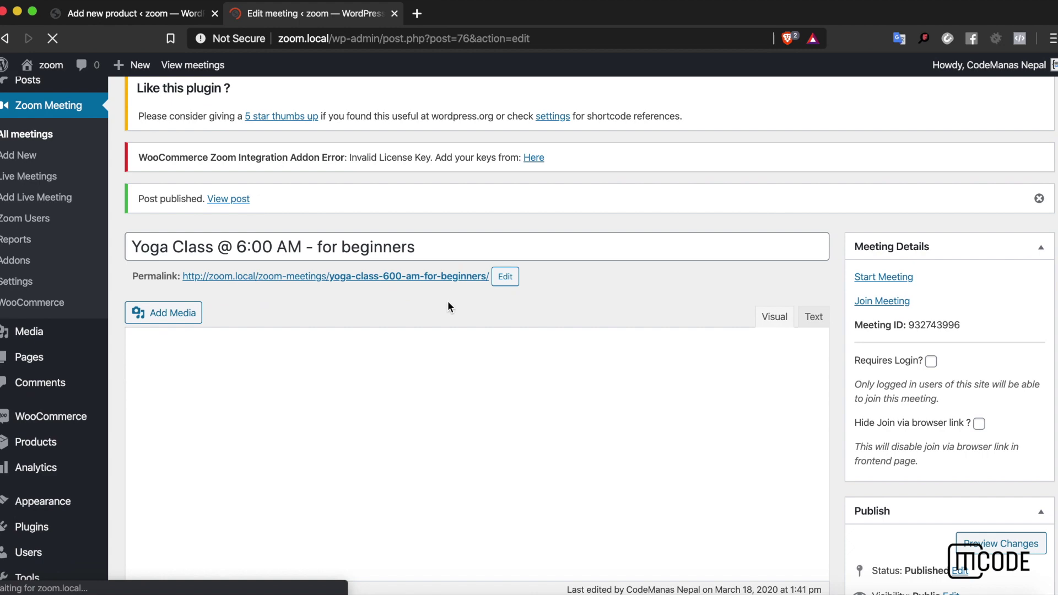
scroll(448, 306, "down", 6)
Link the product to the 'Yoga Class @ 6:00 AM' Zoom meeting in Zoom Connection
left_click(159, 16)
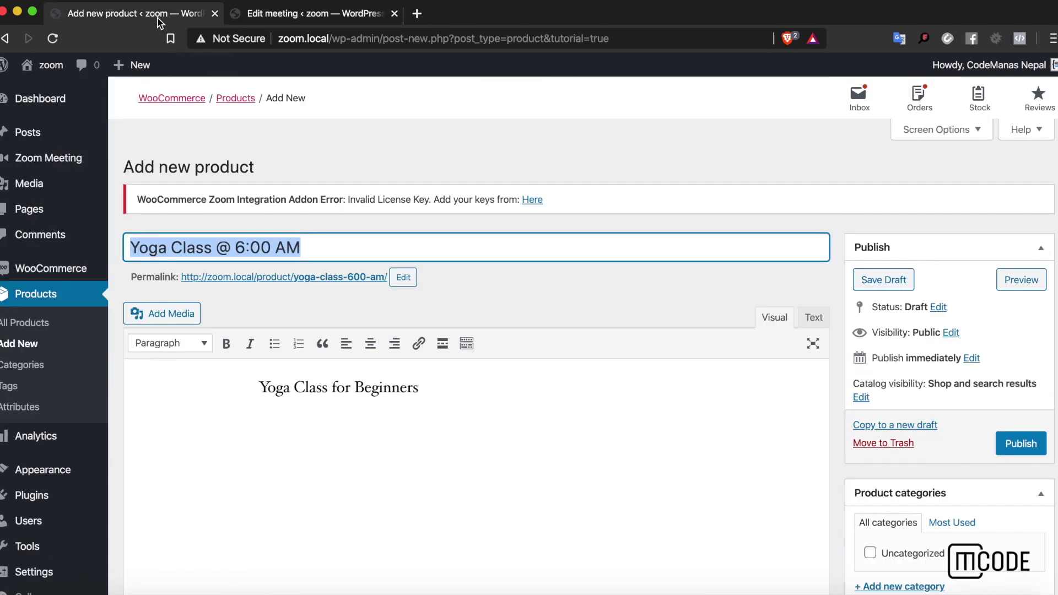
left_click(216, 248)
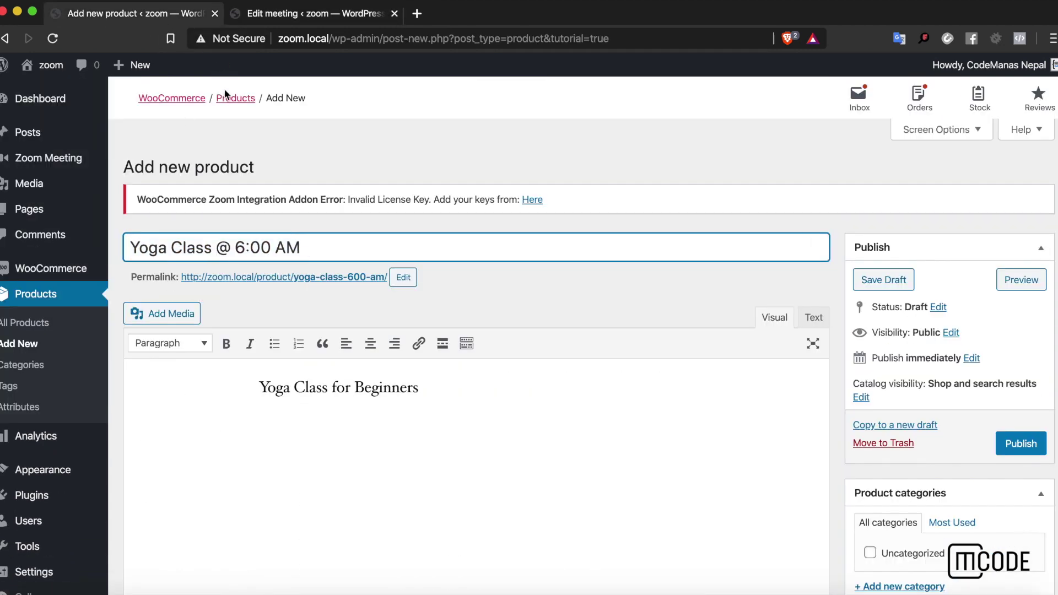
scroll(253, 339, "down", 8)
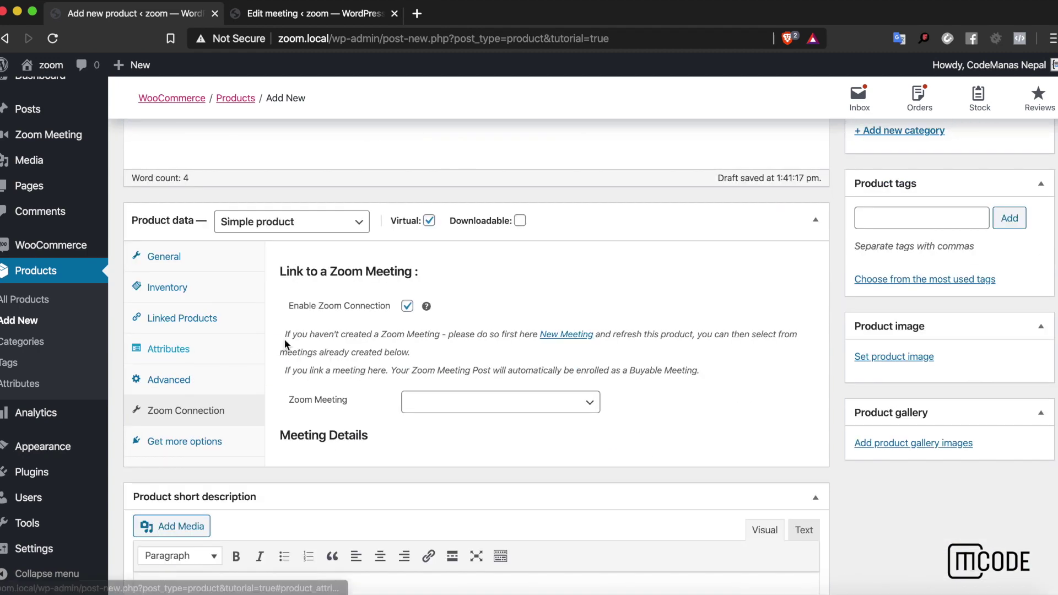
left_click(430, 396)
type("Yoga")
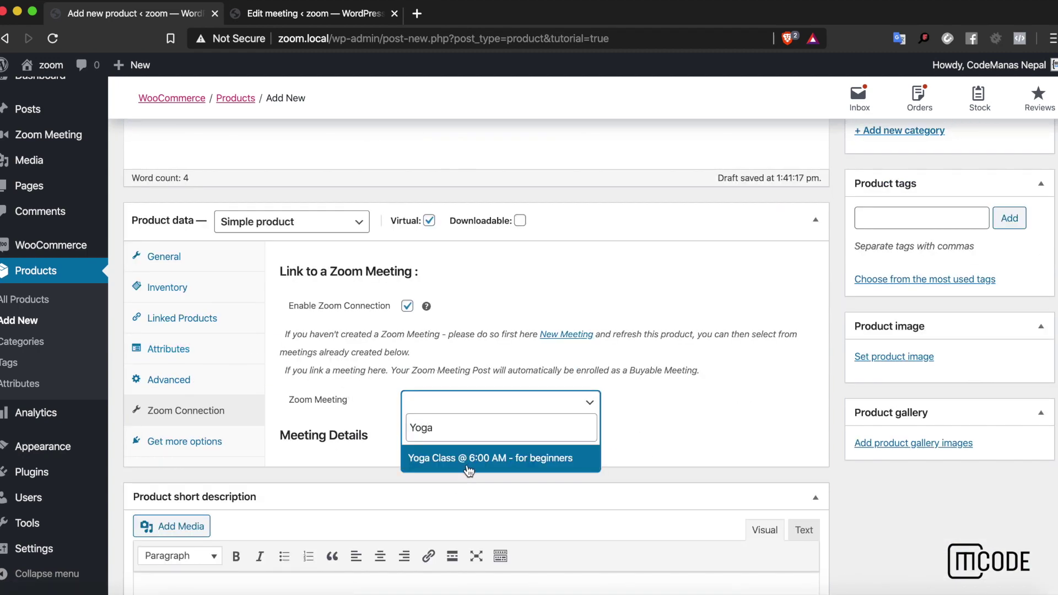
left_click(469, 461)
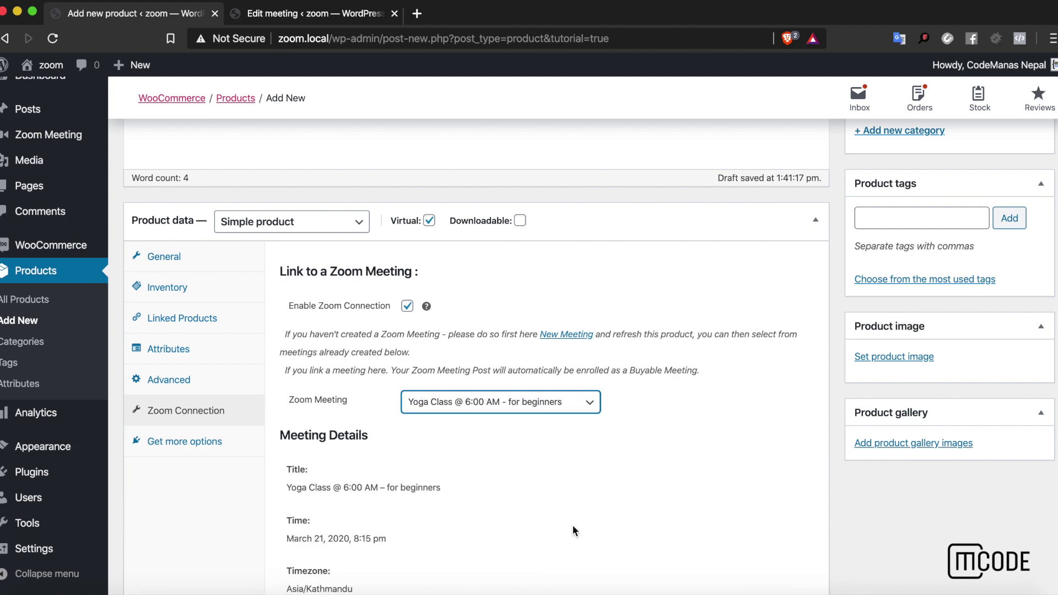
scroll(373, 386, "down", 4)
left_click_drag(288, 245, 327, 246)
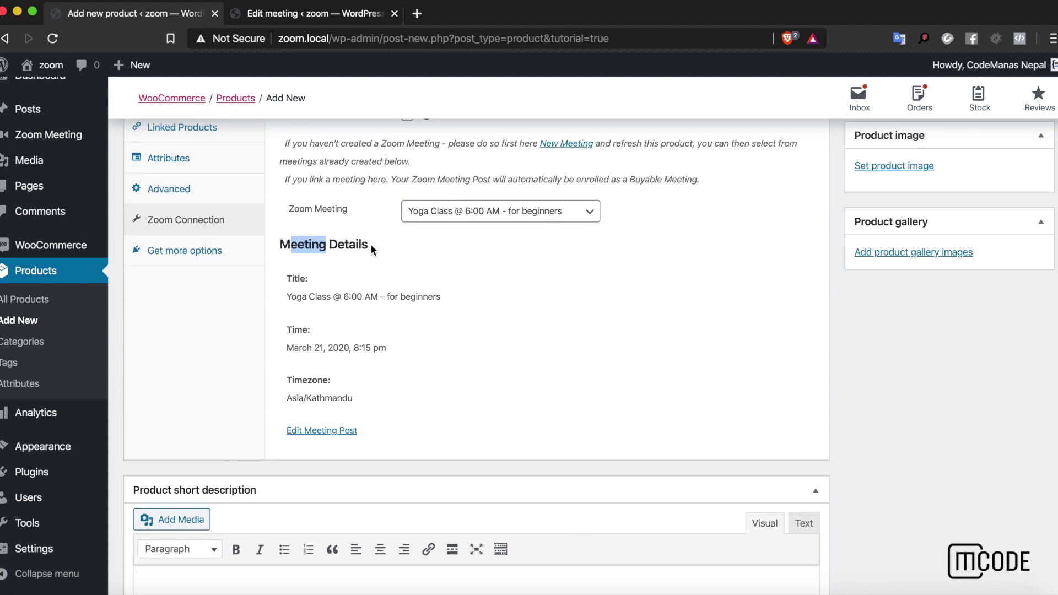
left_click_drag(290, 298, 379, 298)
left_click(383, 299)
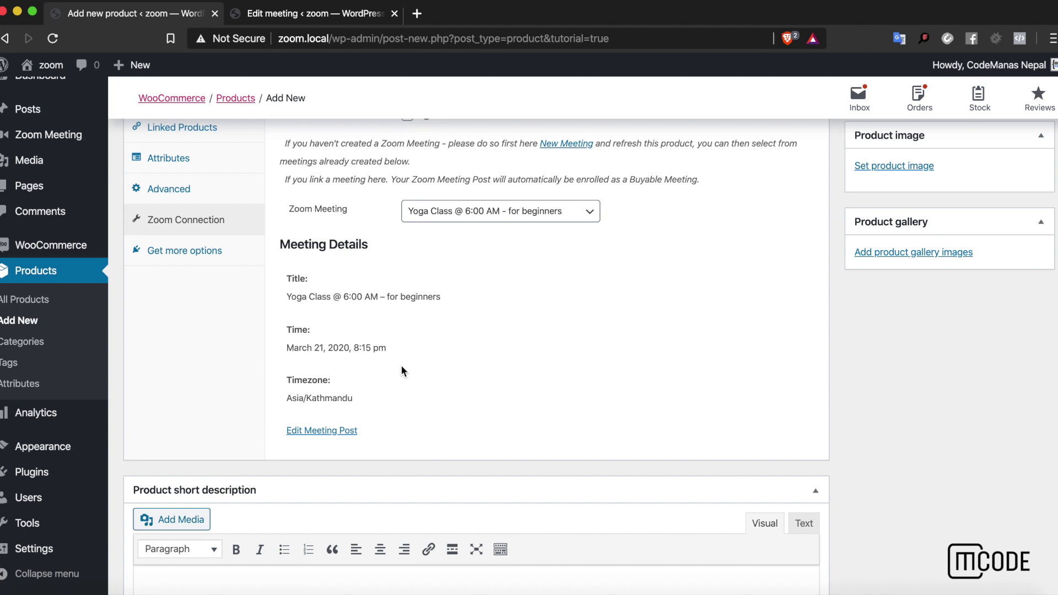
scroll(403, 371, "up", 6)
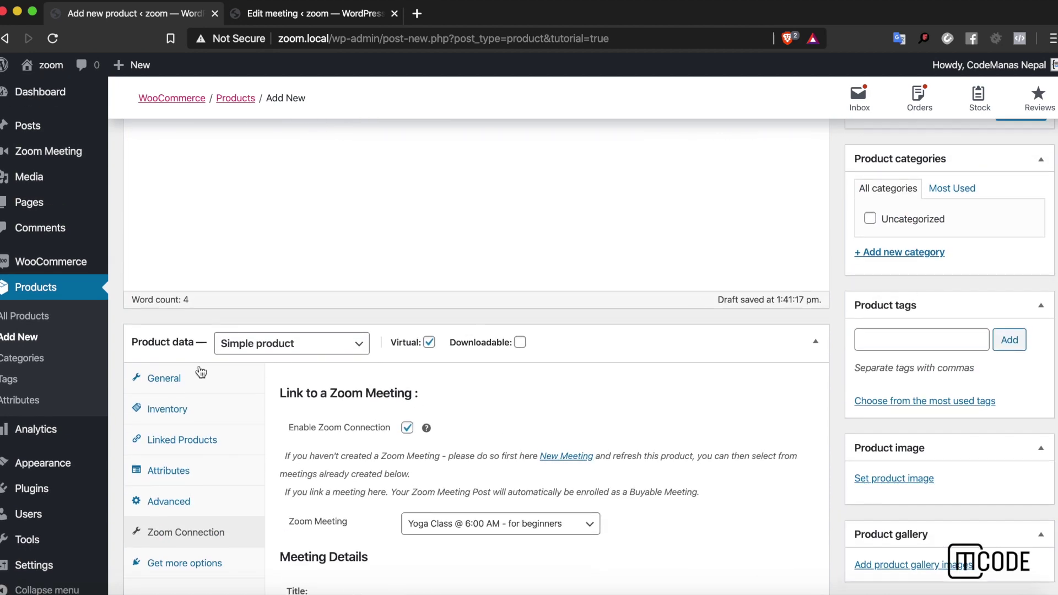
Confirm the regular price of 15 under General and publish the product
left_click(202, 373)
left_click(538, 386)
scroll(746, 303, "up", 3)
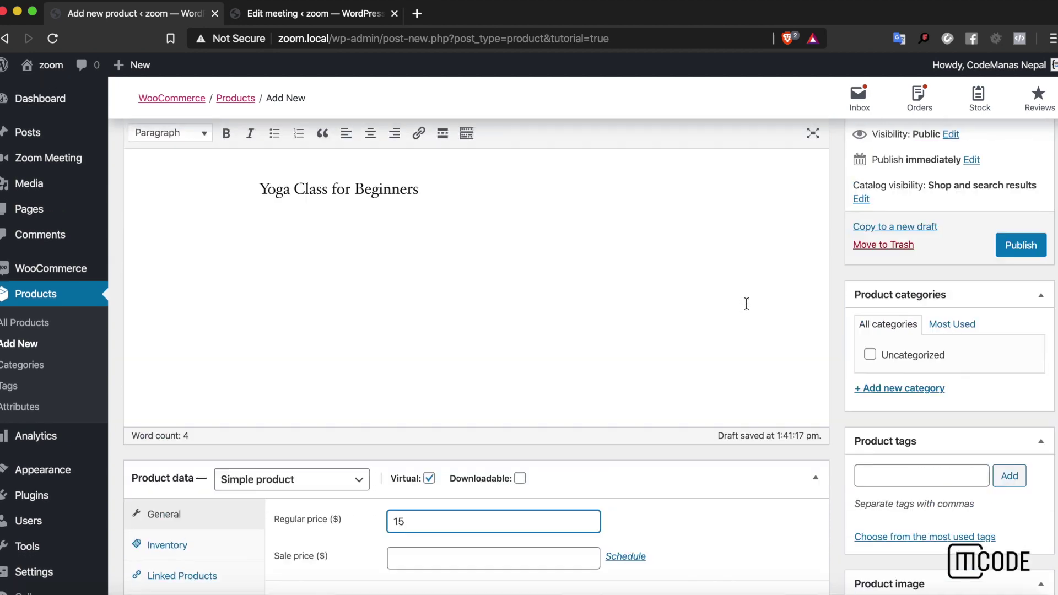
scroll(746, 304, "up", 1)
left_click(1020, 290)
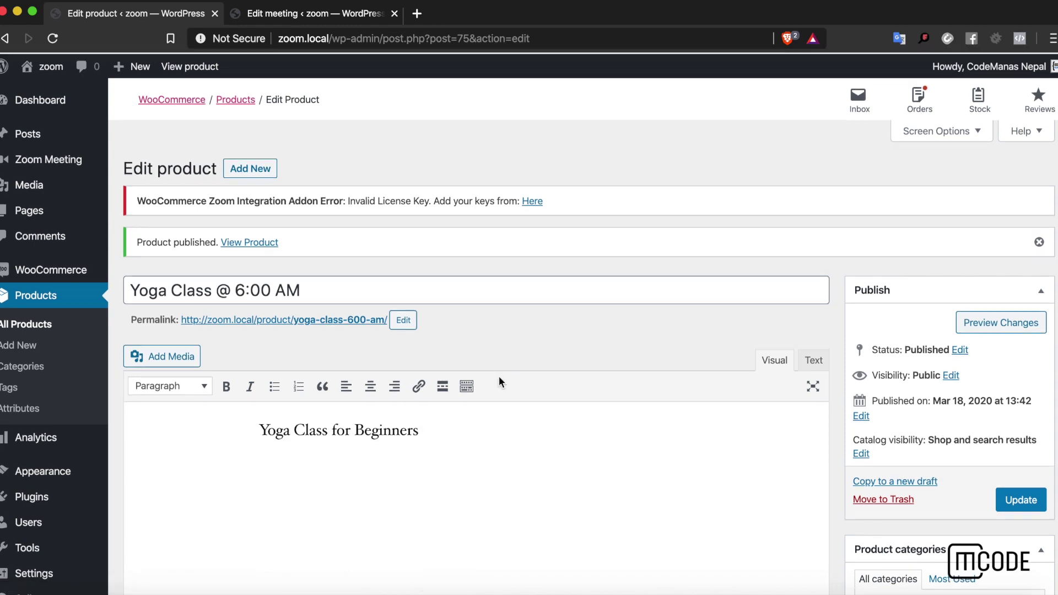
scroll(498, 376, "down", 10)
scroll(492, 429, "up", 6)
scroll(477, 573, "up", 5)
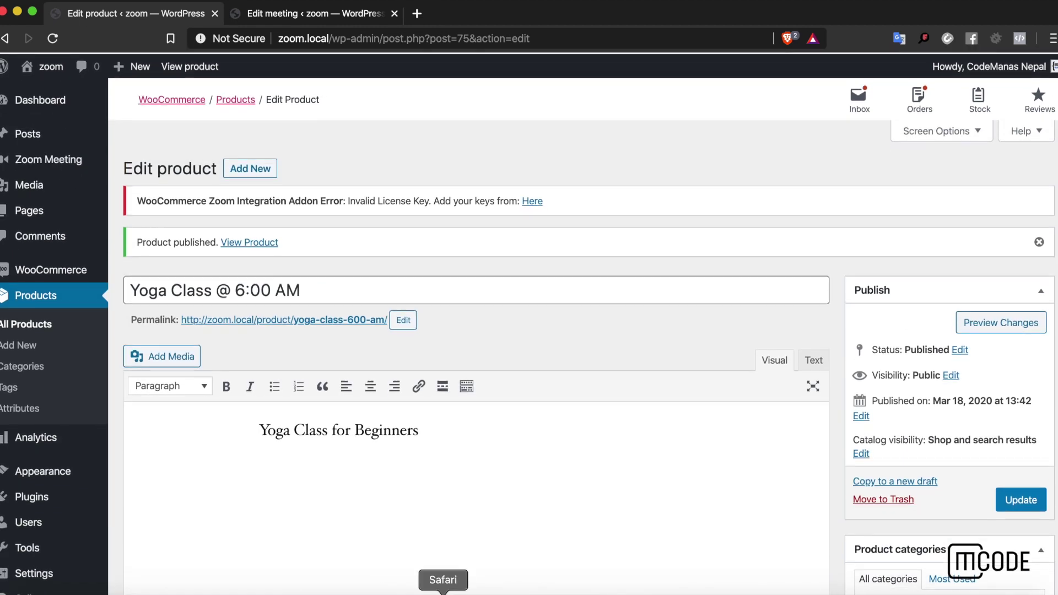
Switch to the storefront in Safari and browse the Shop page
left_click(439, 588)
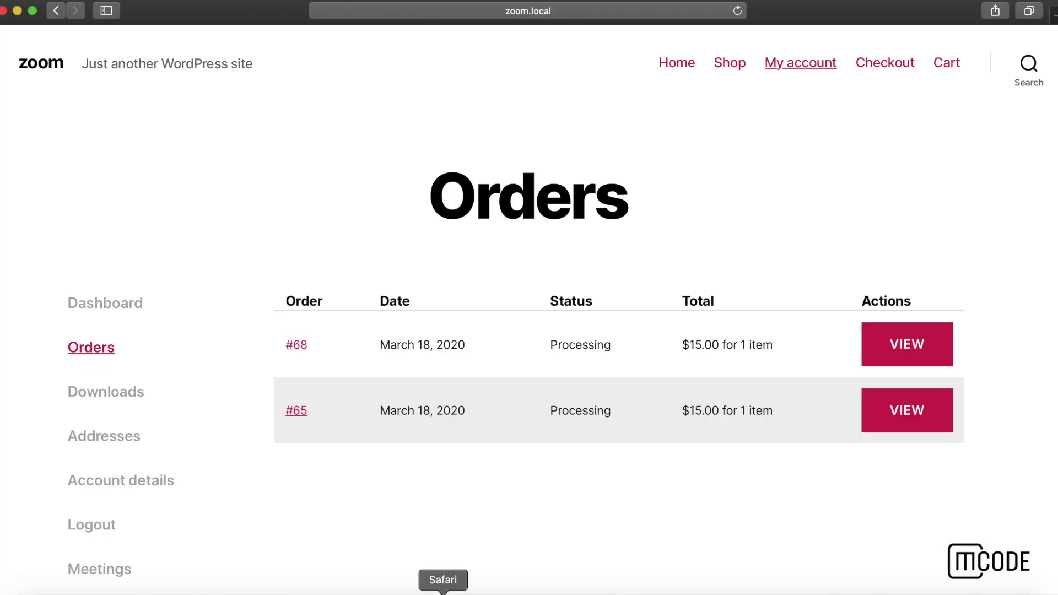
left_click(725, 69)
scroll(410, 268, "down", 2)
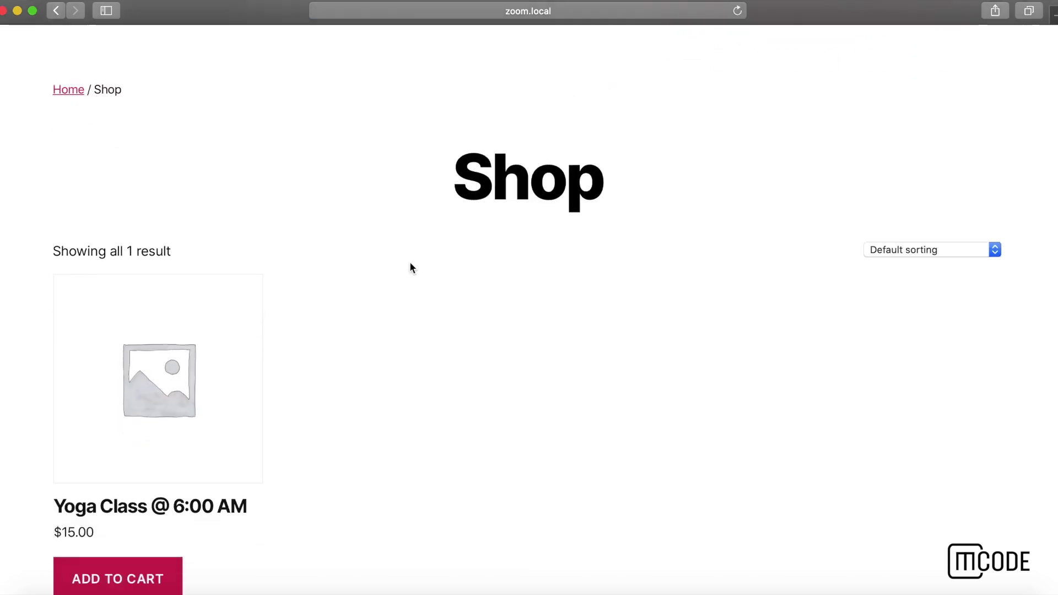
scroll(410, 269, "down", 3)
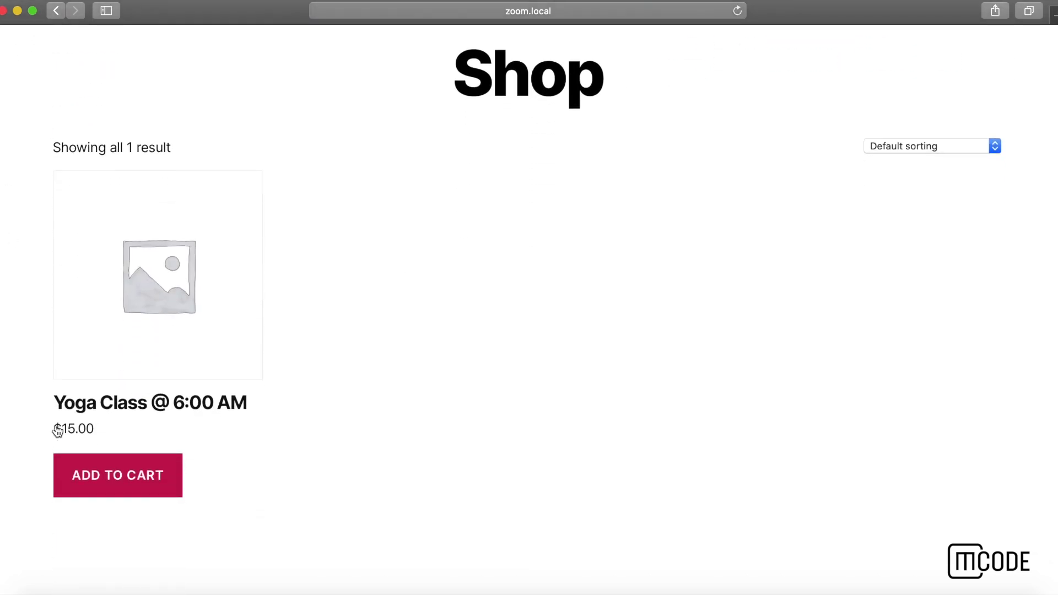
scroll(115, 309, "up", 5)
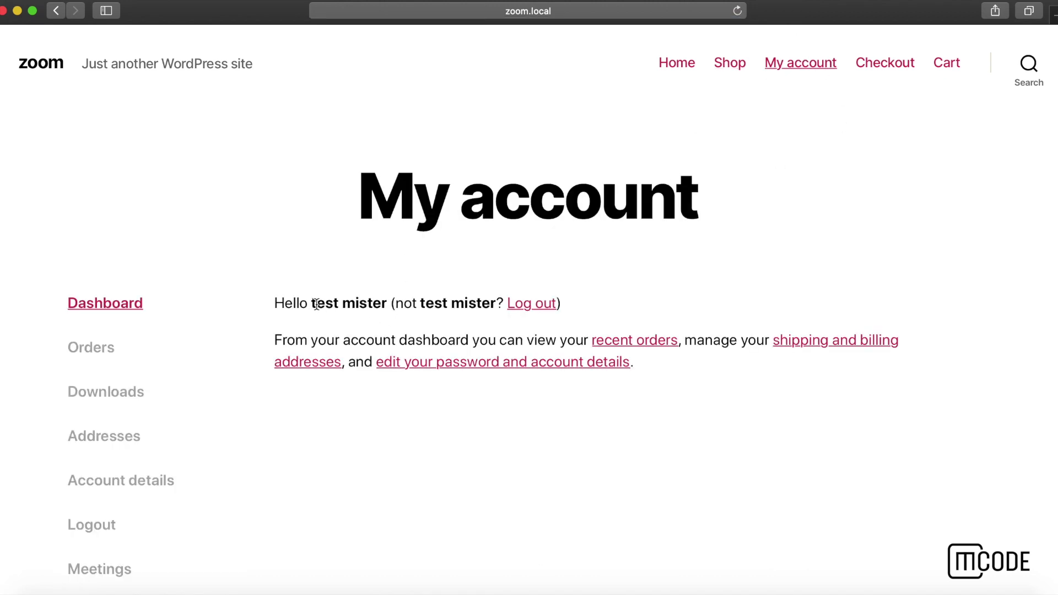
left_click_drag(317, 304, 378, 303)
left_click(387, 298)
left_click(734, 63)
scroll(338, 278, "down", 2)
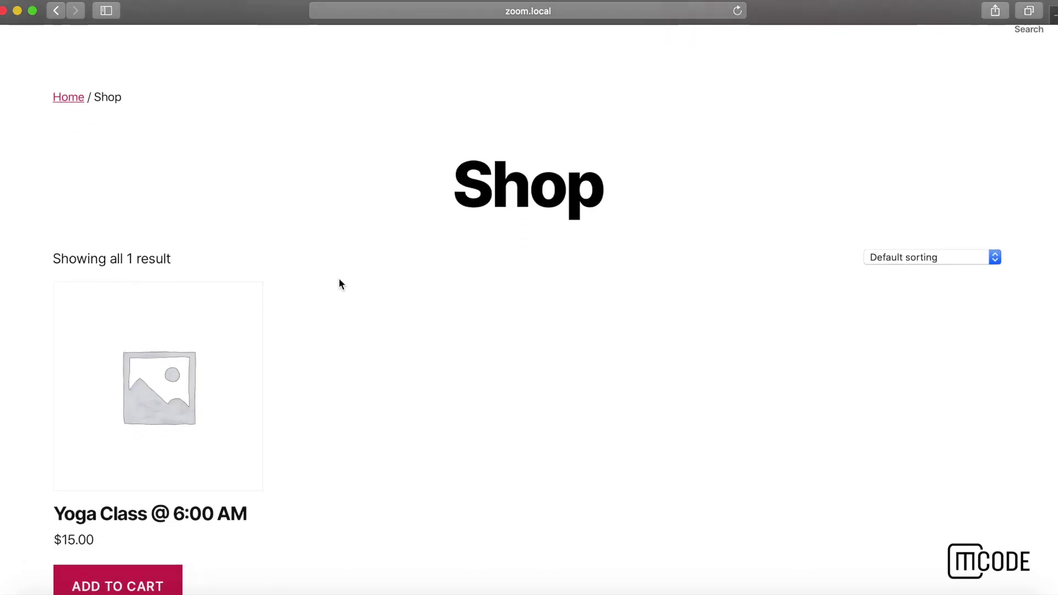
scroll(150, 465, "down", 2)
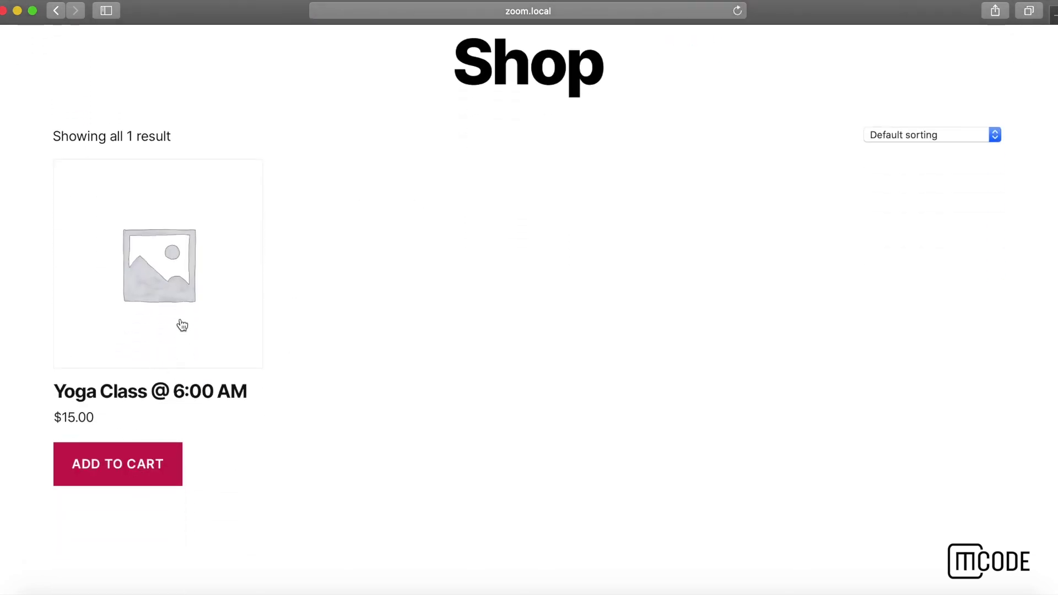
Open the Yoga Class @ 6:00 AM product, view its Meeting Details, and add it to the cart
left_click(202, 292)
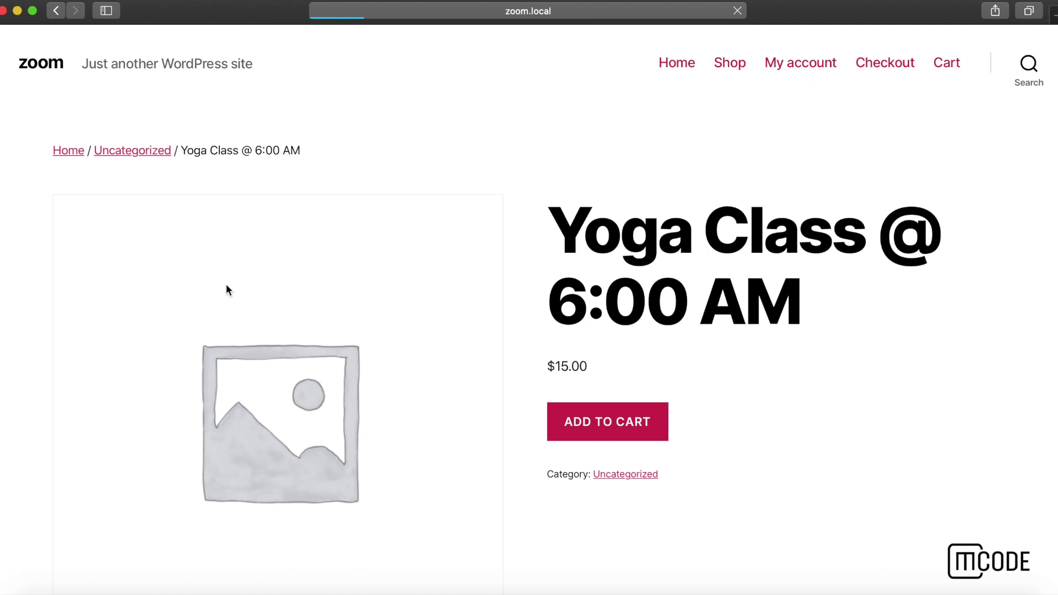
scroll(582, 288, "down", 2)
scroll(582, 288, "down", 3)
scroll(582, 288, "up", 5)
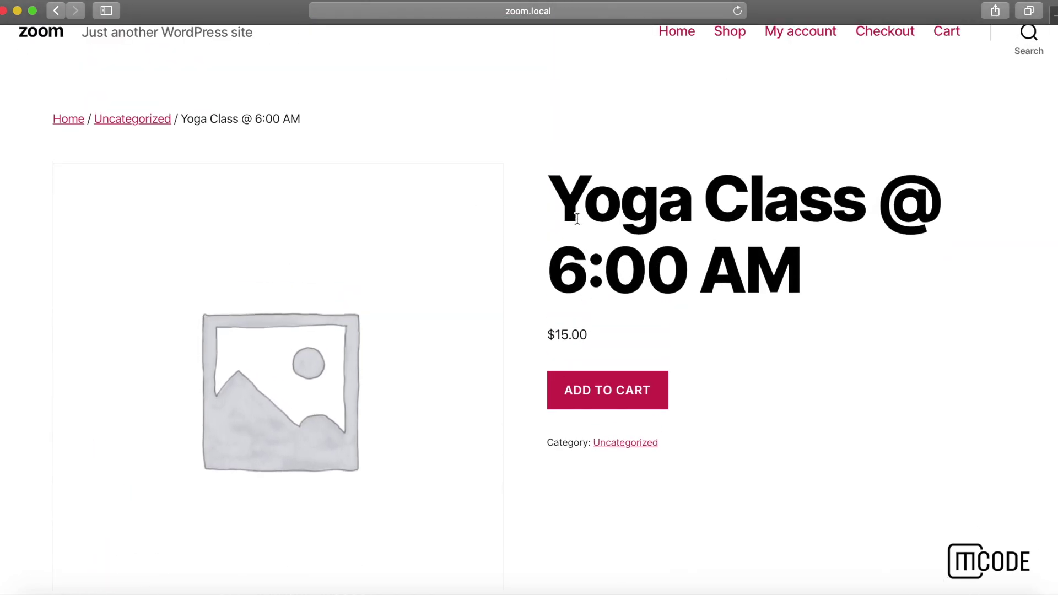
scroll(577, 218, "down", 5)
left_click(307, 367)
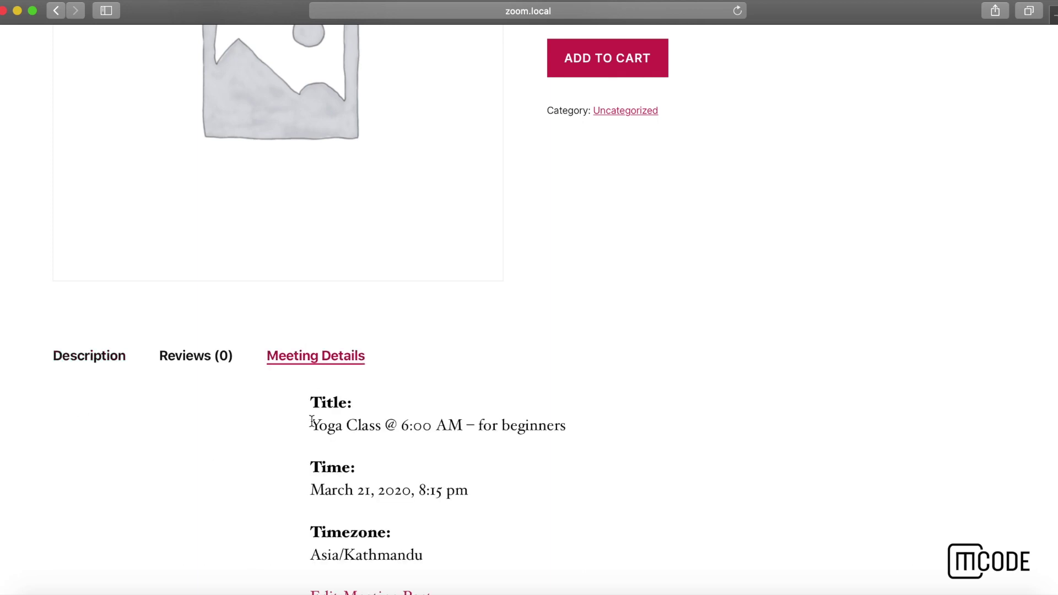
scroll(317, 386, "down", 1)
left_click(315, 360)
scroll(458, 367, "up", 4)
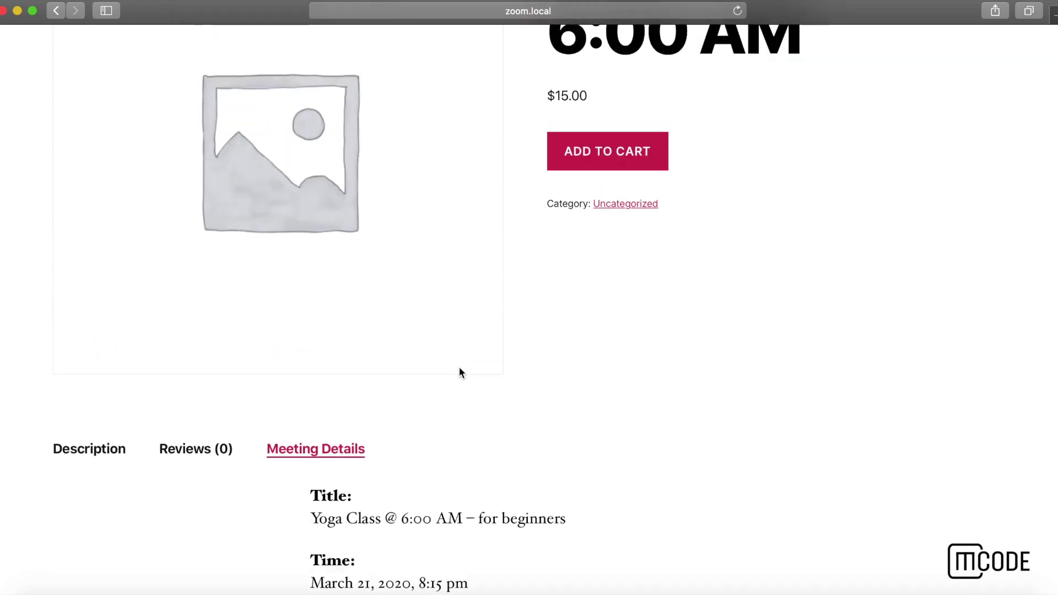
left_click(589, 199)
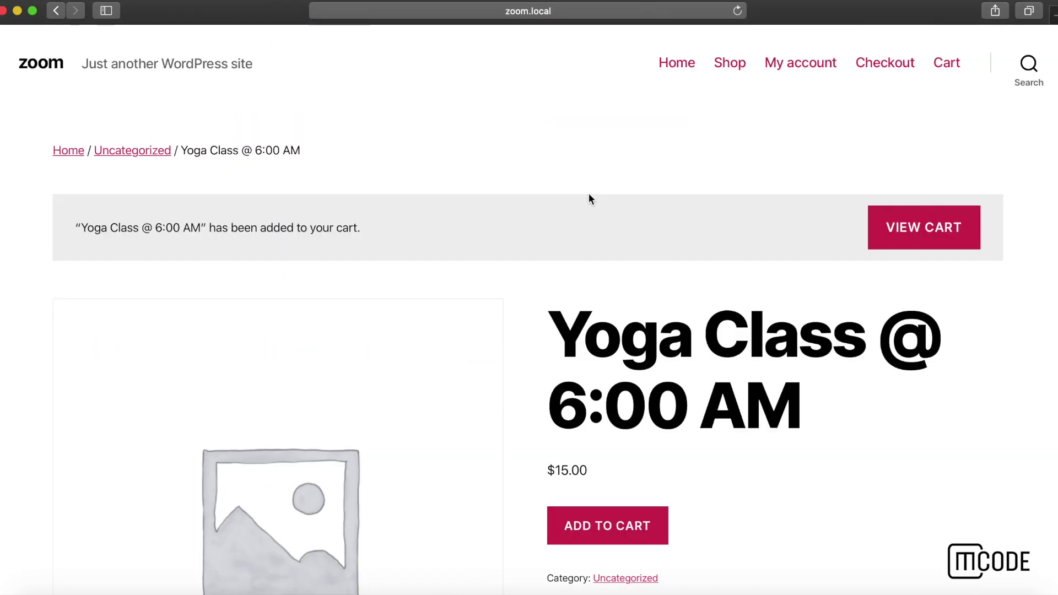
View the cart and check it holds a quantity of 1 yoga class
left_click(908, 225)
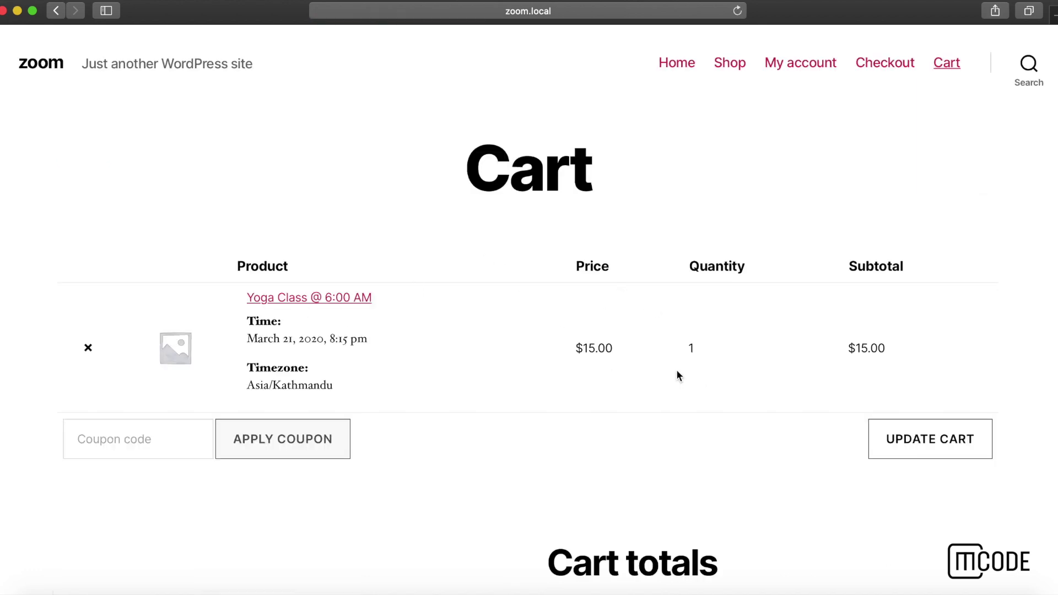
triple_click(703, 347)
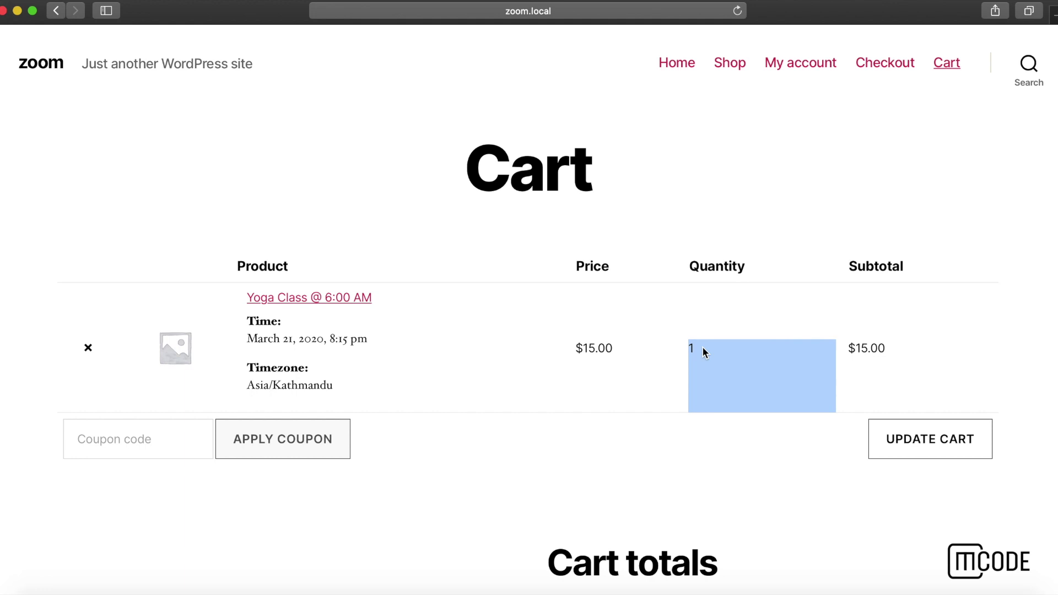
left_click(686, 332)
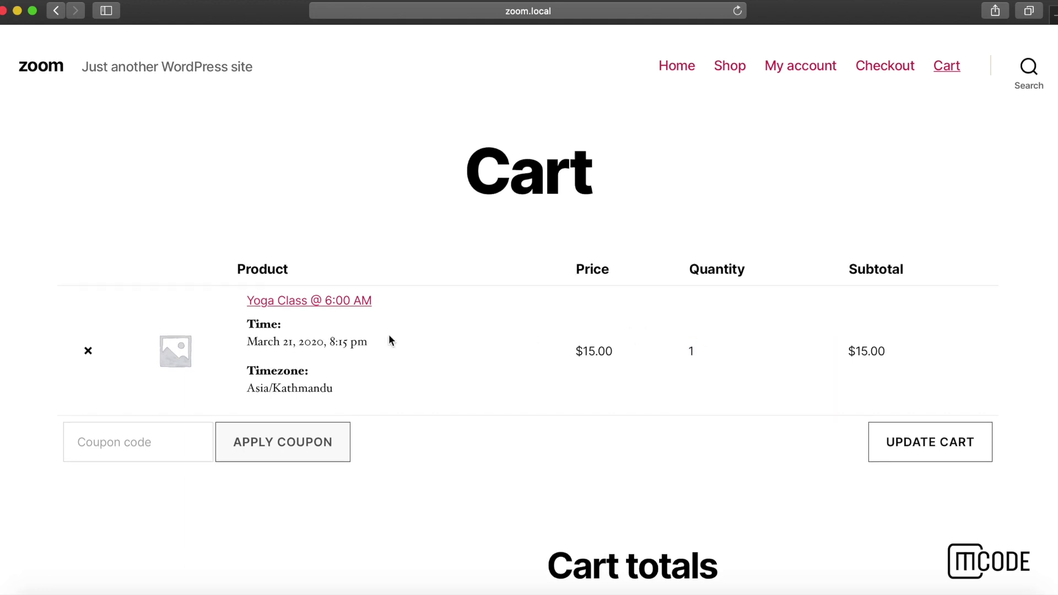
Re-add the yoga class, see the already-in-cart warning, and confirm cart totals of $15.00
left_click(323, 298)
scroll(524, 264, "down", 4)
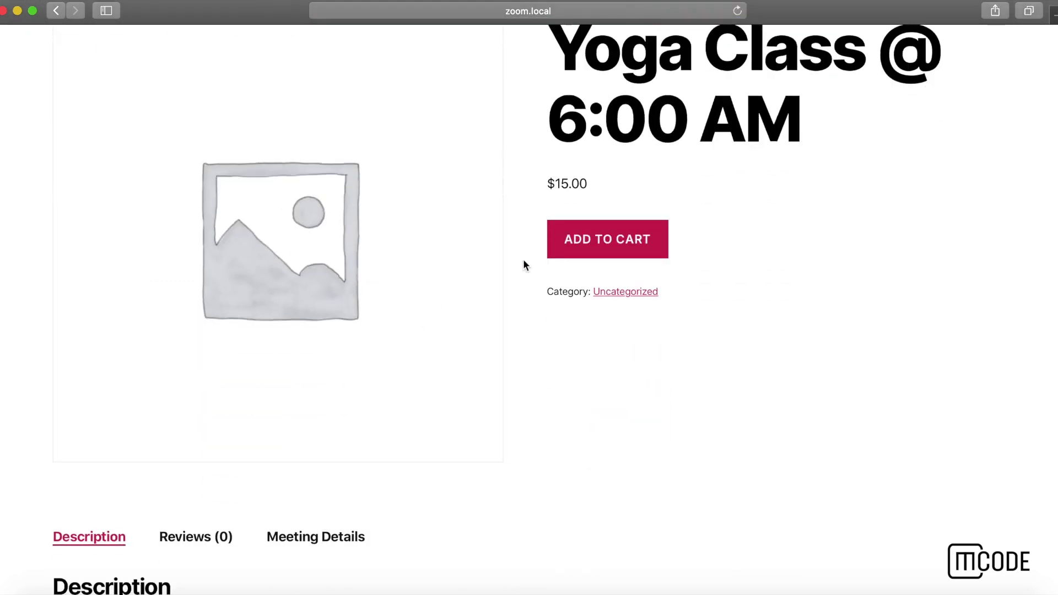
left_click(593, 239)
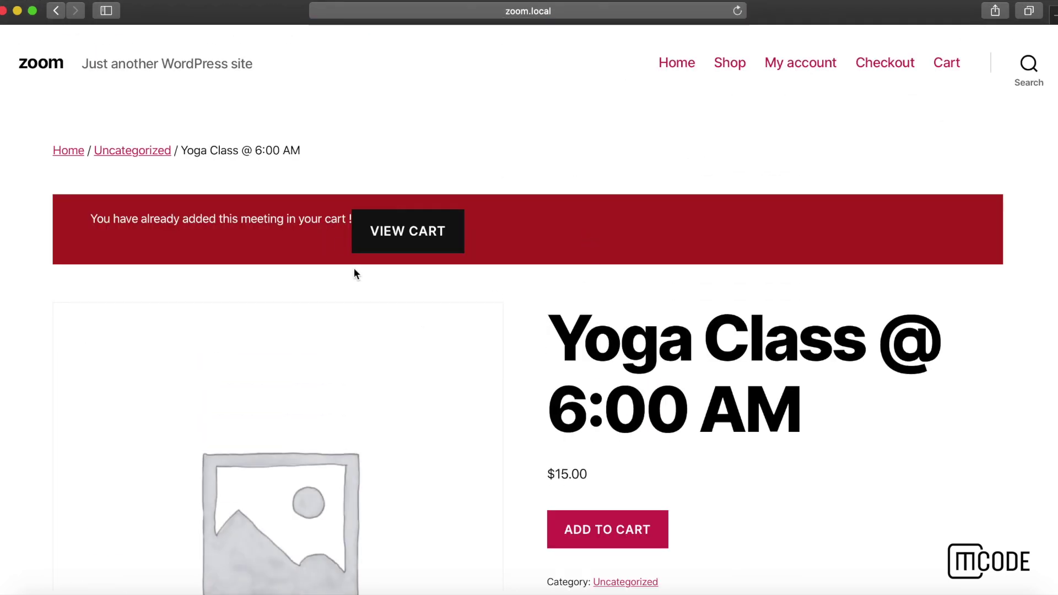
left_click_drag(120, 219, 342, 214)
left_click(379, 182)
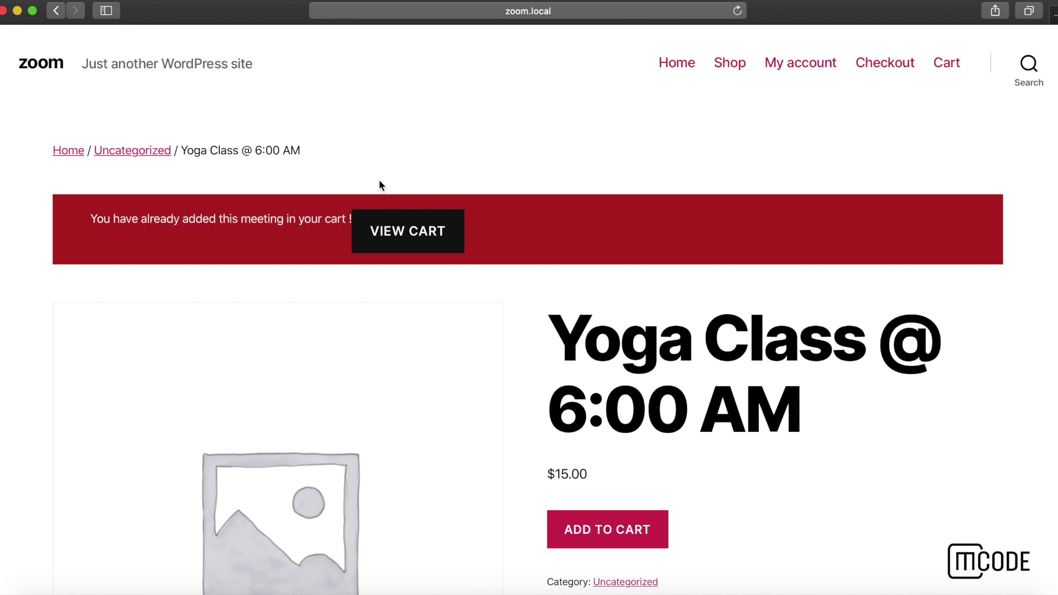
left_click(440, 236)
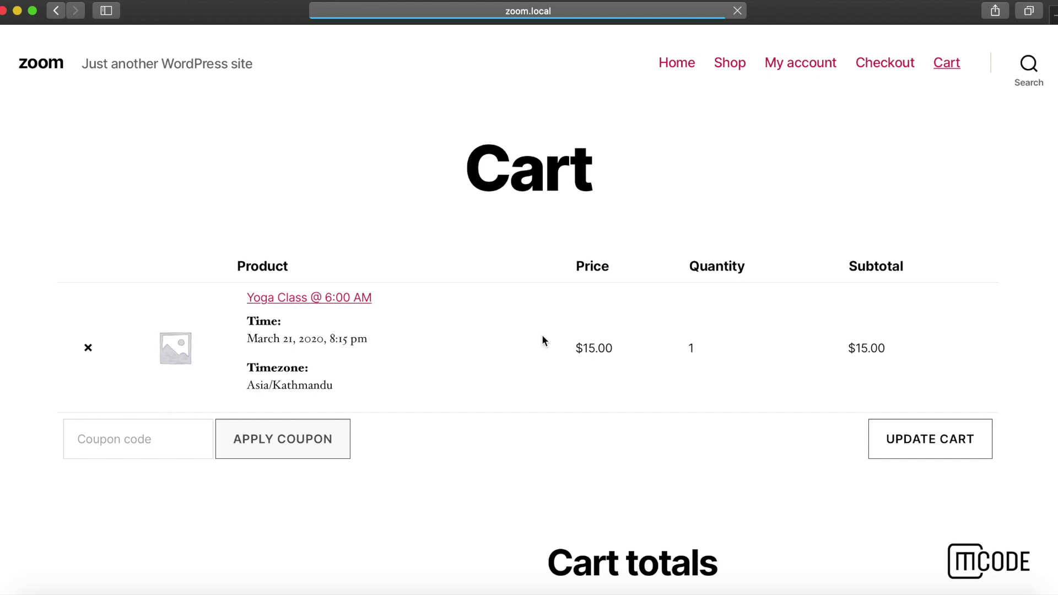
scroll(601, 352, "down", 3)
scroll(662, 346, "down", 5)
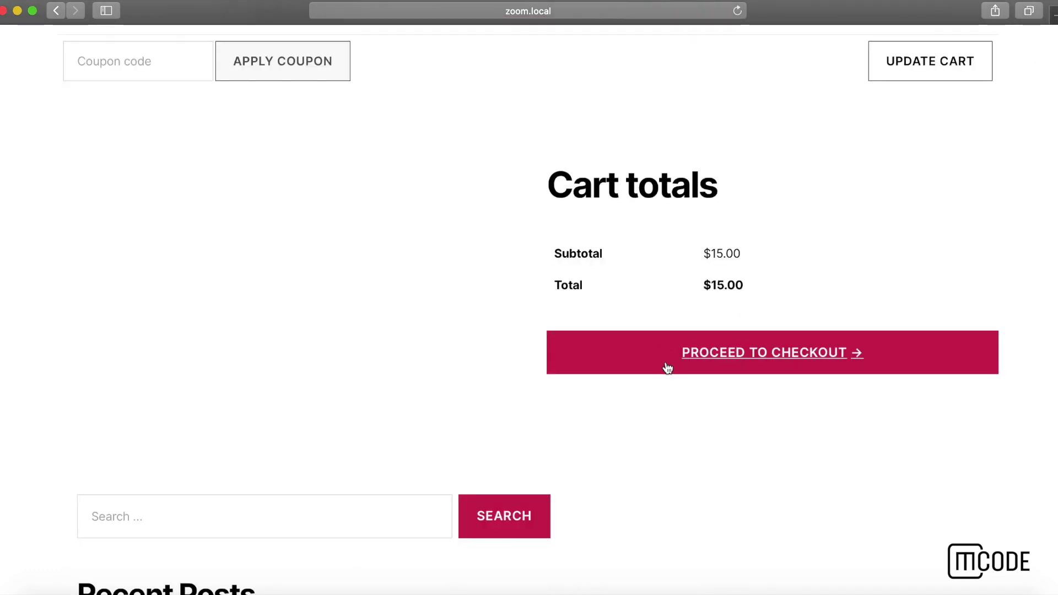
Proceed to checkout for the yoga class and review the billing details form
left_click(667, 363)
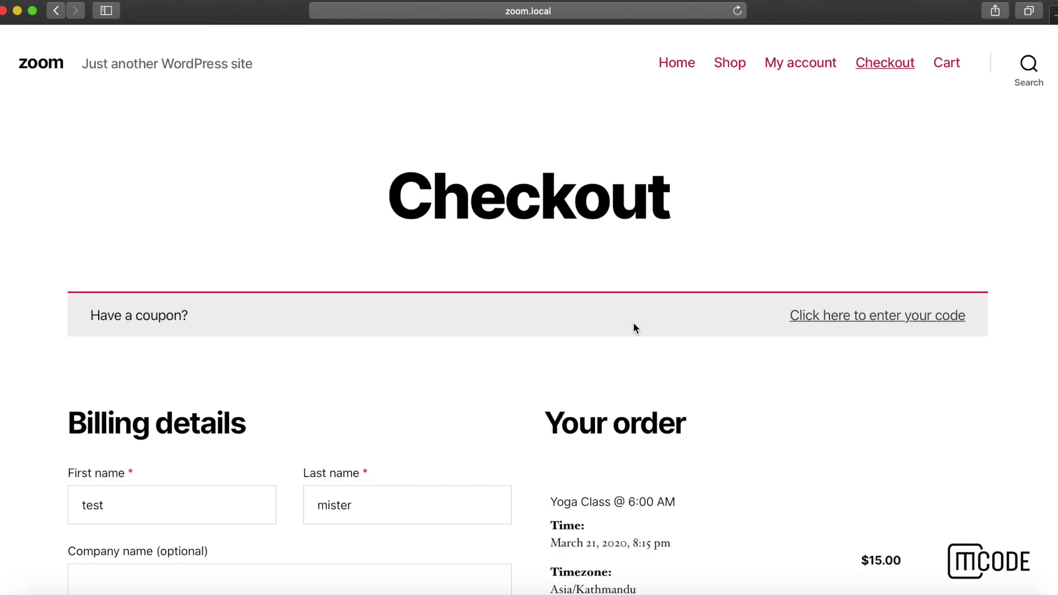
scroll(634, 326, "down", 9)
scroll(633, 328, "down", 10)
scroll(472, 366, "up", 11)
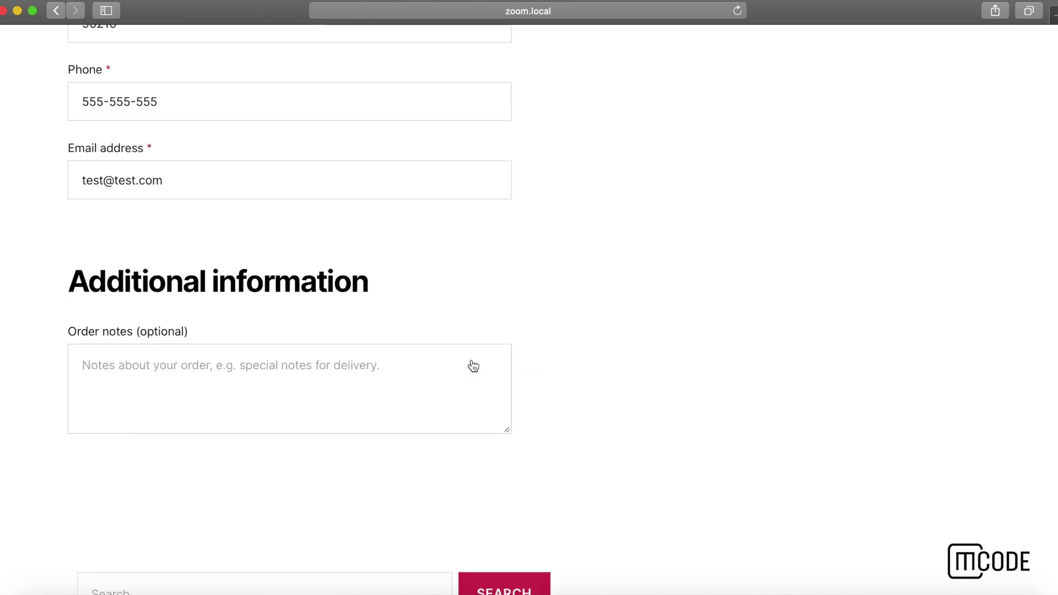
scroll(463, 369, "up", 5)
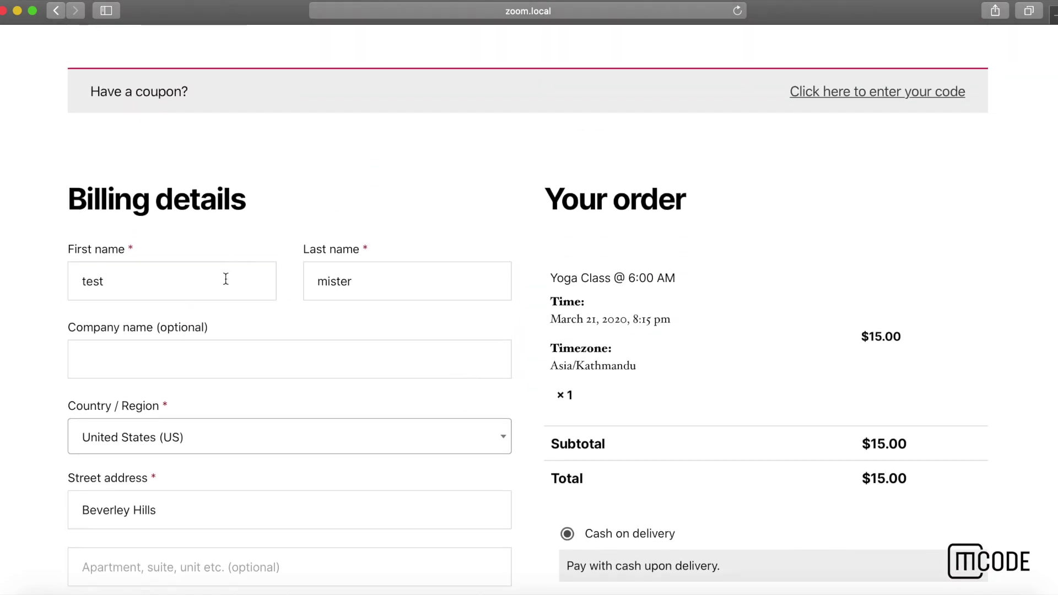
left_click(224, 276)
scroll(328, 375, "down", 1)
scroll(327, 376, "down", 7)
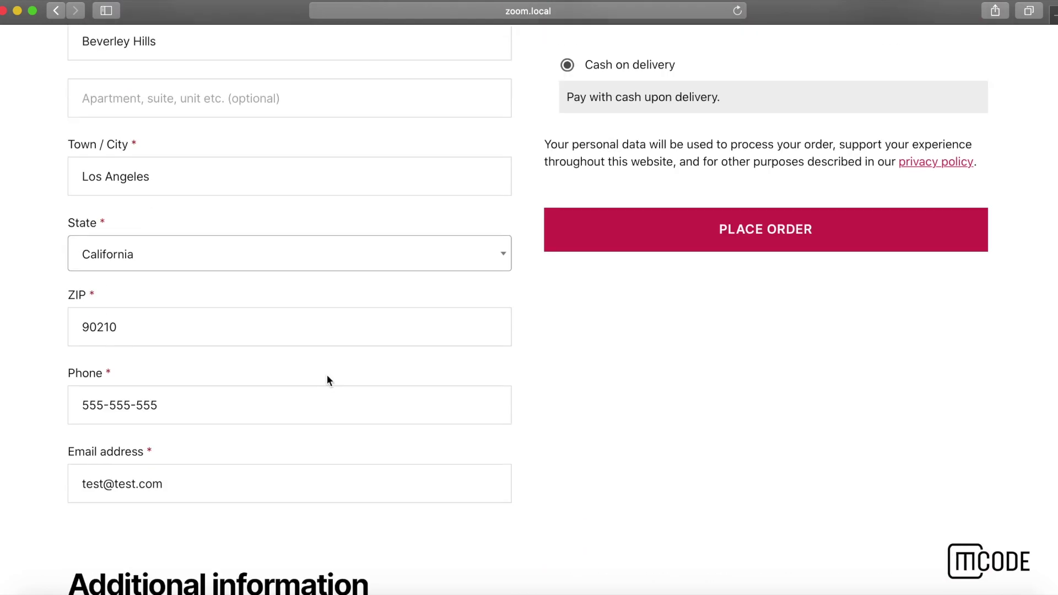
Place the Yoga Class @ 6:00 AM order and review its $15.00 order details and Join from line
left_click(678, 246)
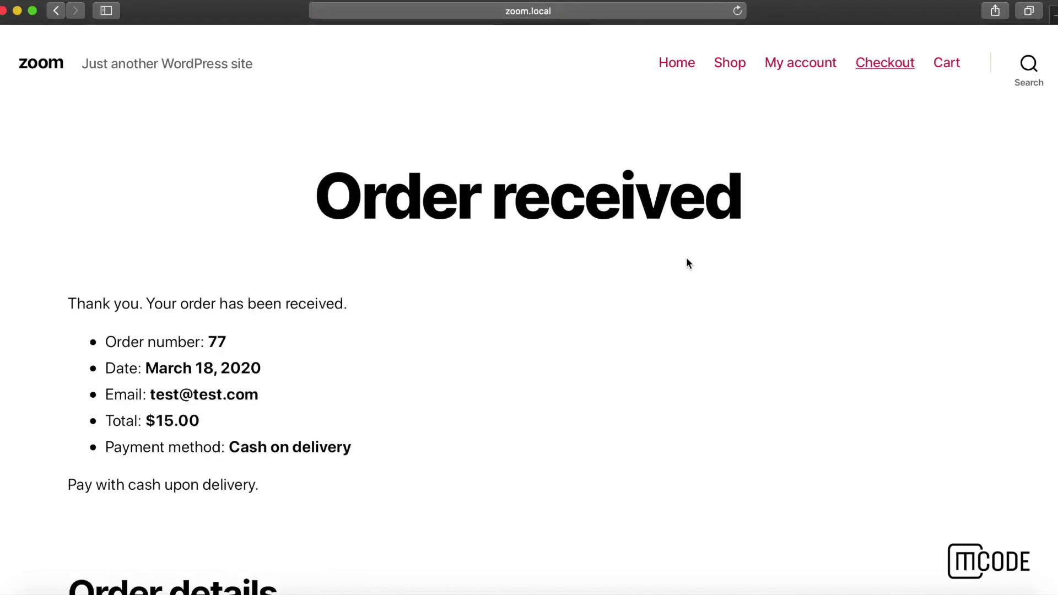
scroll(687, 258, "down", 10)
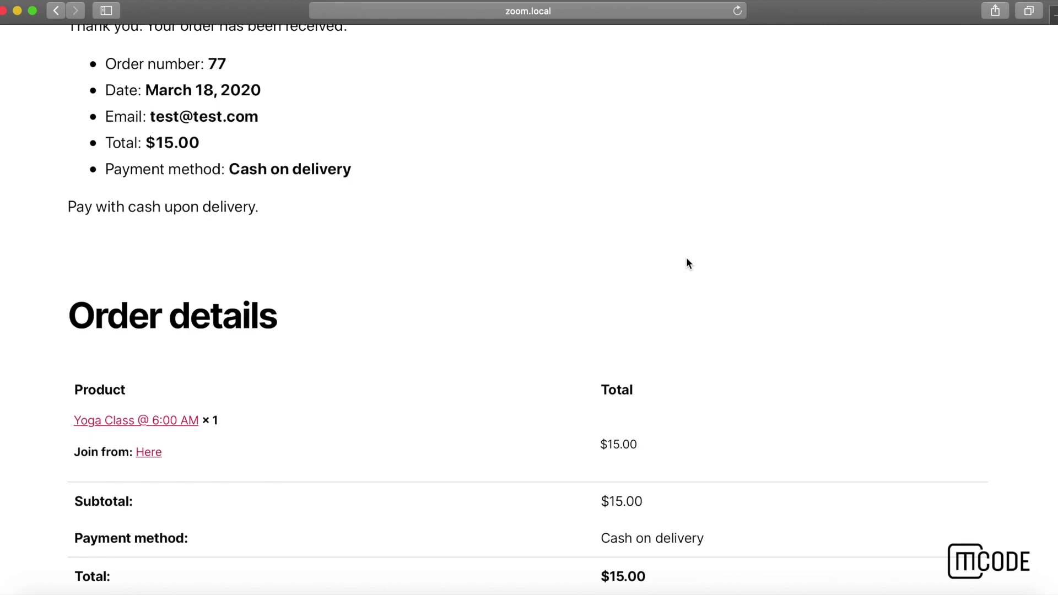
scroll(687, 262, "down", 5)
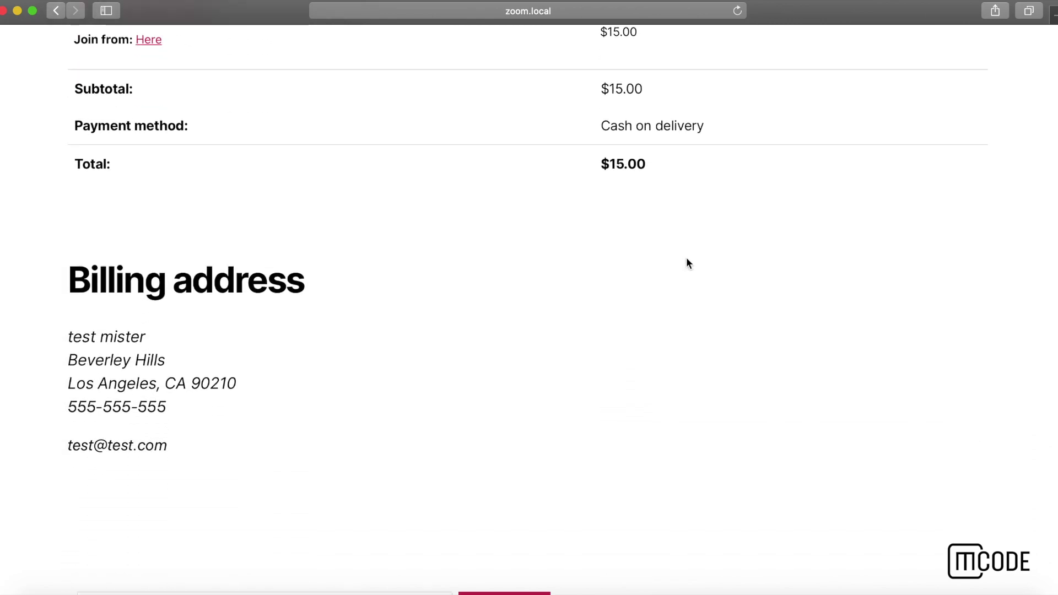
scroll(687, 263, "up", 2)
scroll(241, 162, "up", 2)
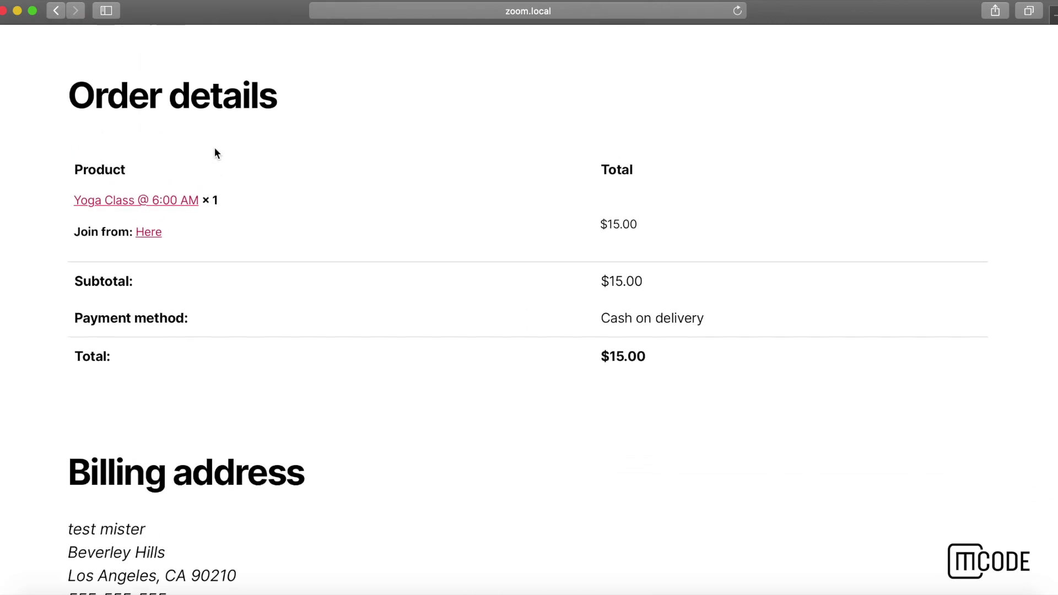
triple_click(129, 106)
left_click(105, 266)
triple_click(99, 233)
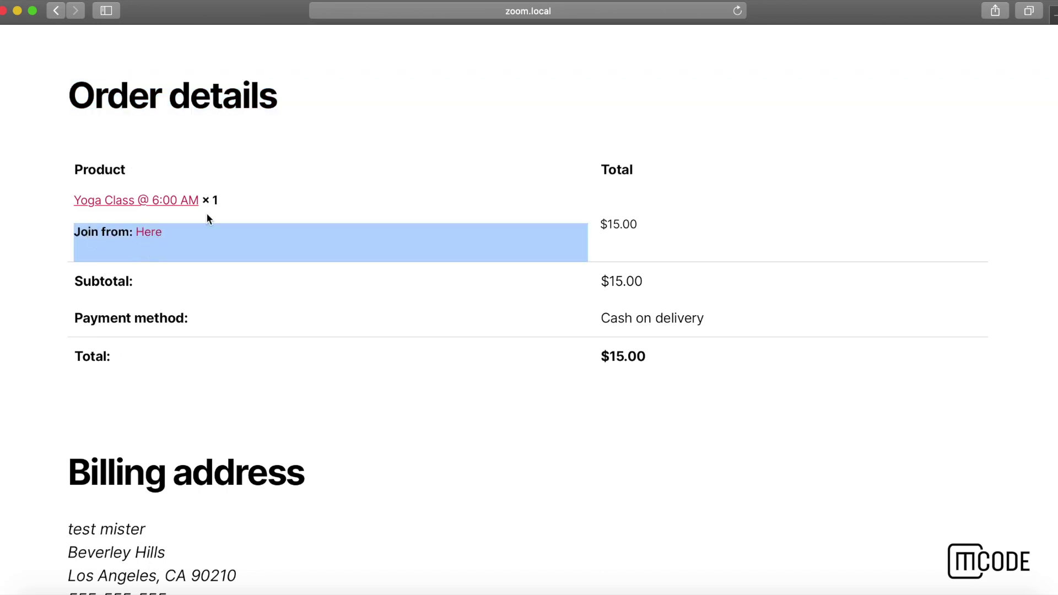
left_click(519, 132)
scroll(519, 133, "up", 10)
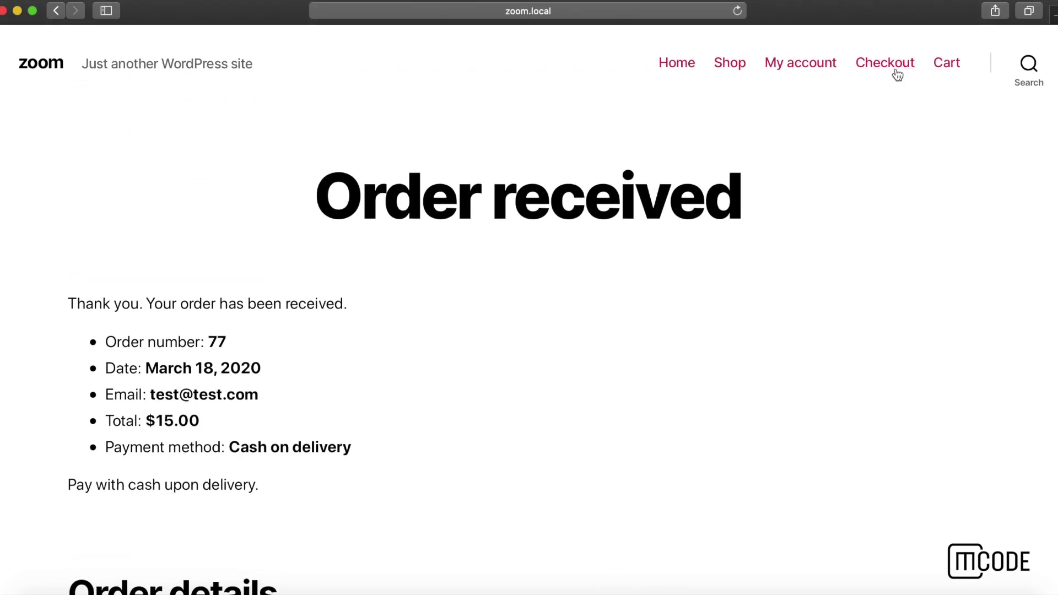
From My account, open Meetings to list order 77 with its Join link
left_click(813, 68)
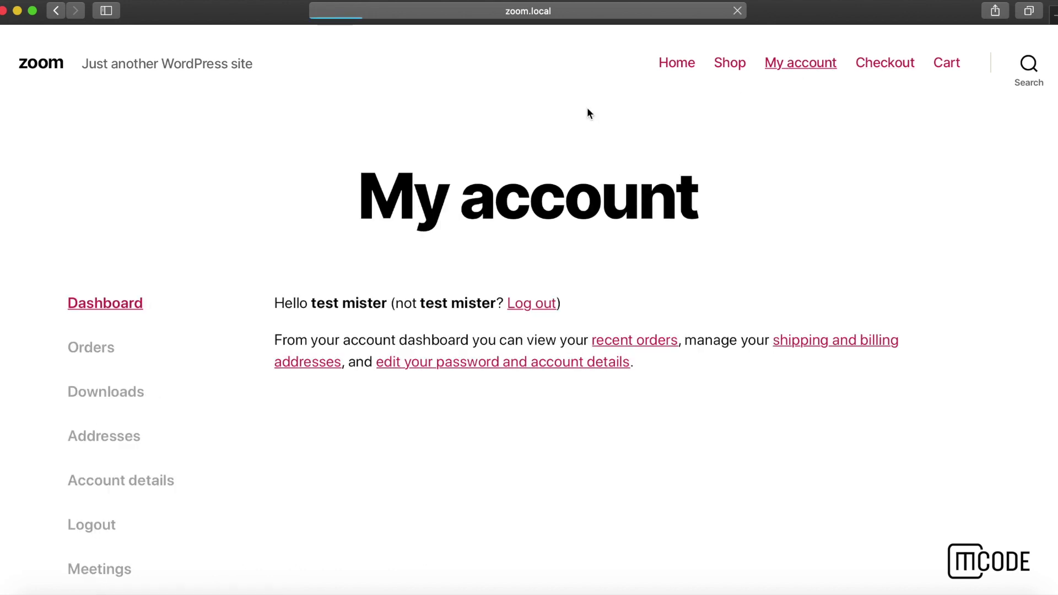
scroll(673, 198, "down", 3)
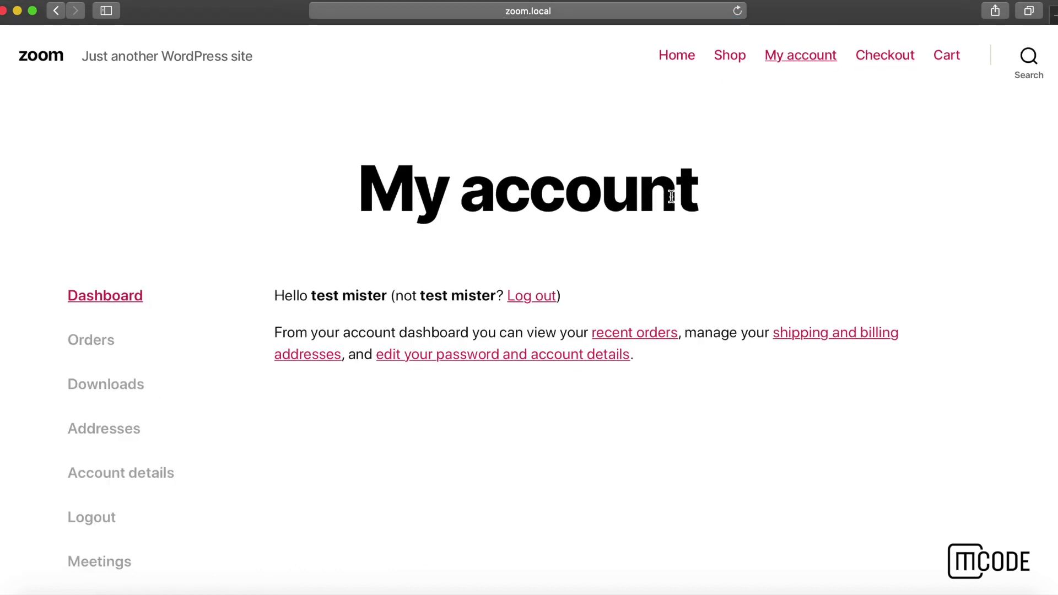
scroll(671, 201, "up", 3)
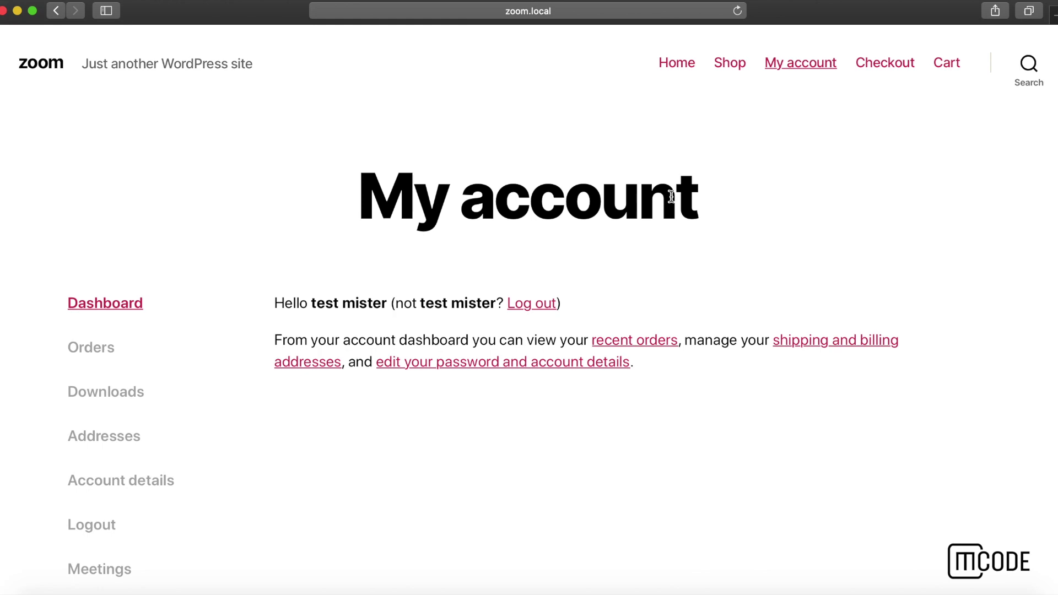
scroll(383, 296, "down", 6)
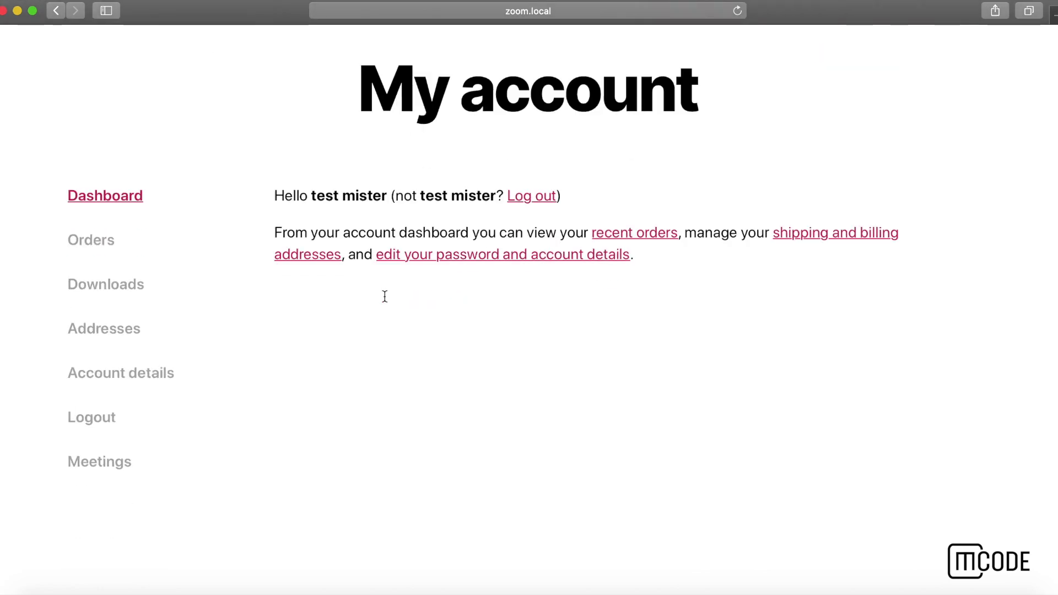
left_click(121, 329)
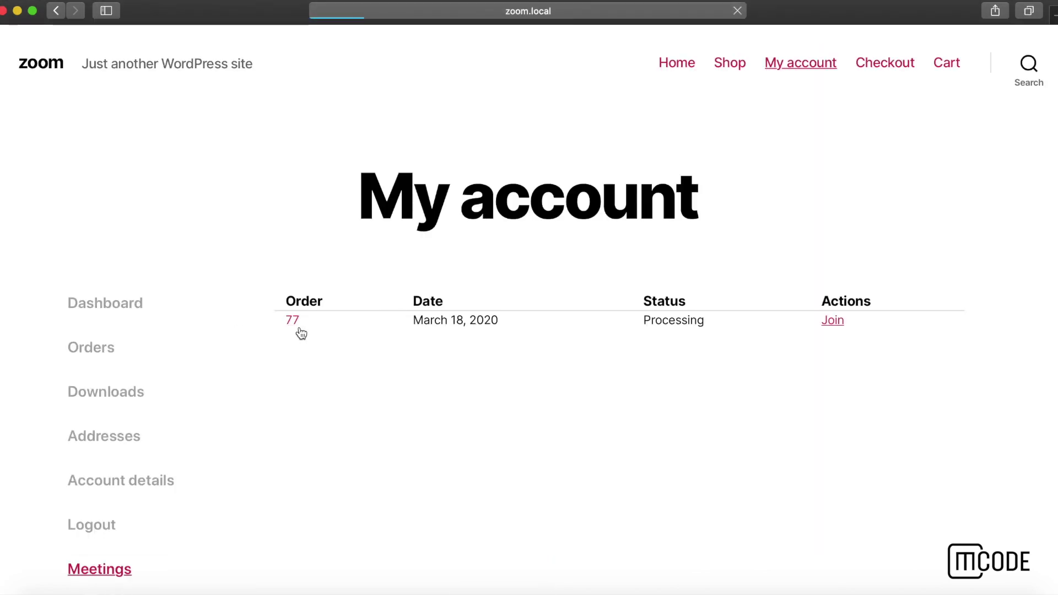
Join order 77's yoga class in the Zoom app, leave the meeting, and return to WordPress admin
left_click(826, 324)
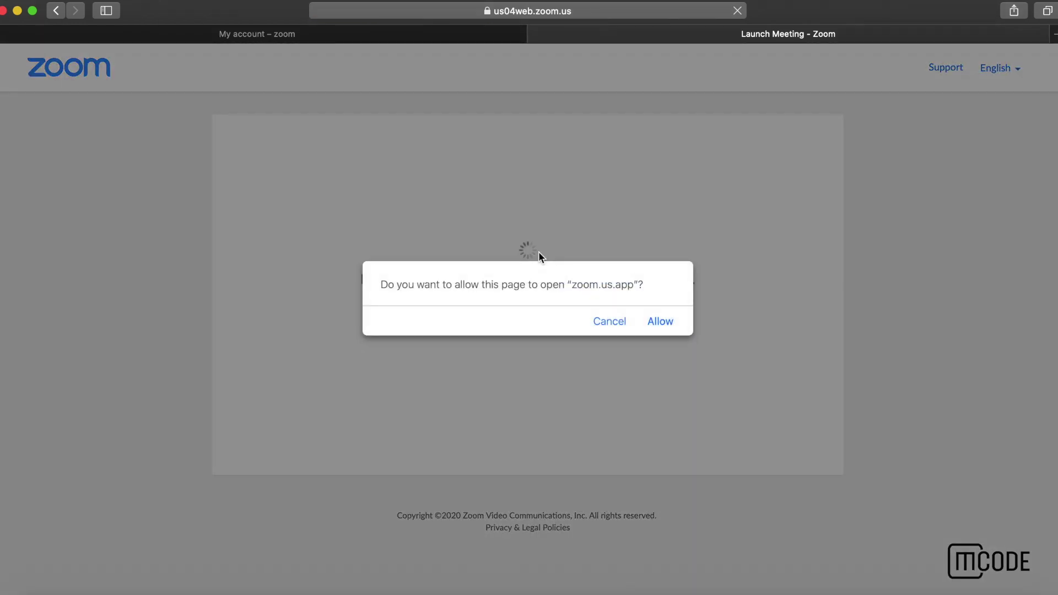
left_click(671, 325)
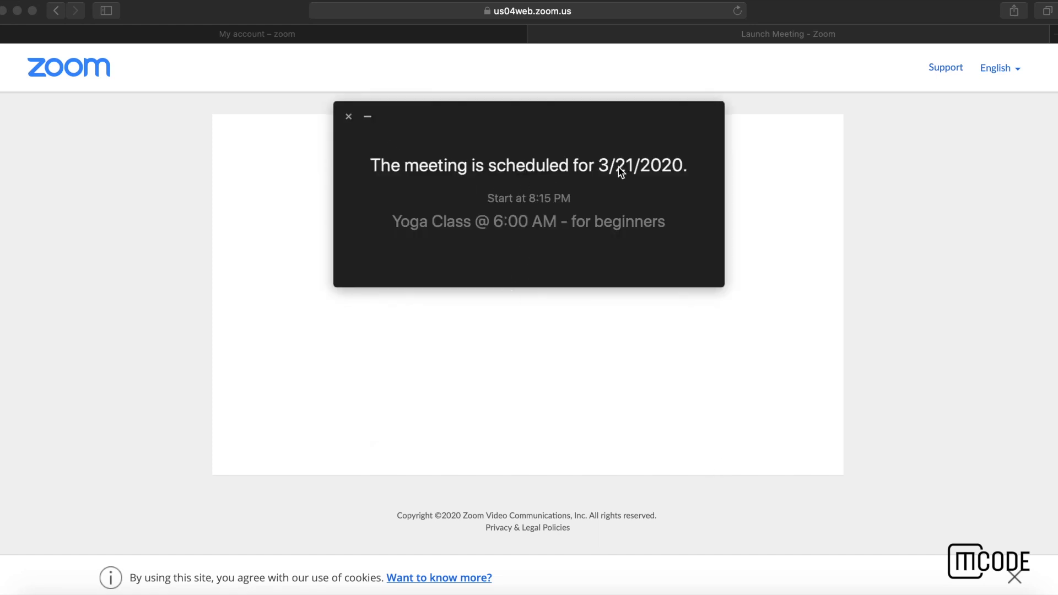
left_click(348, 118)
left_click(616, 338)
left_click(408, 579)
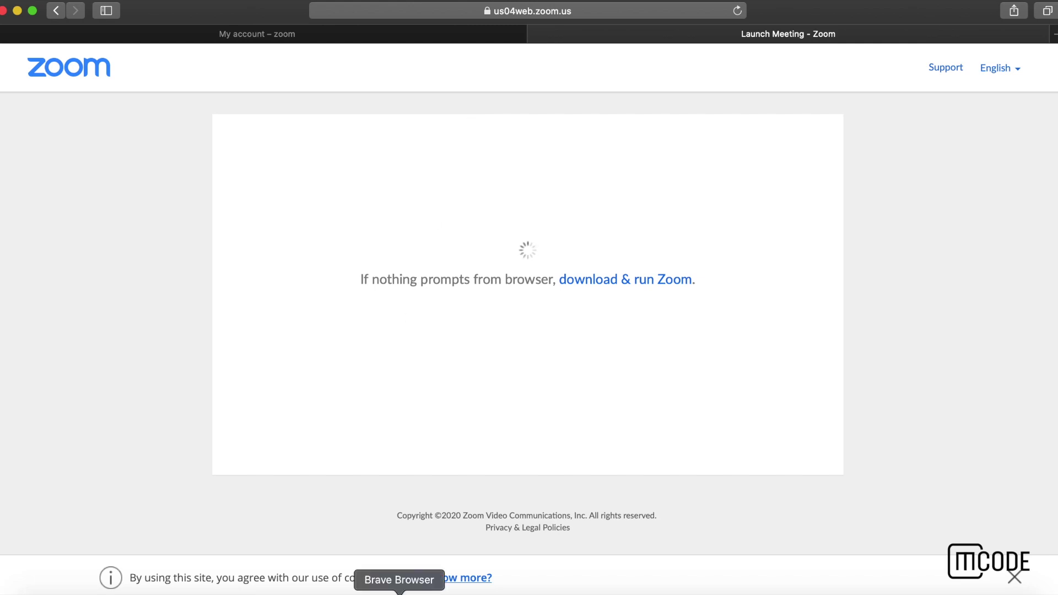
left_click(400, 593)
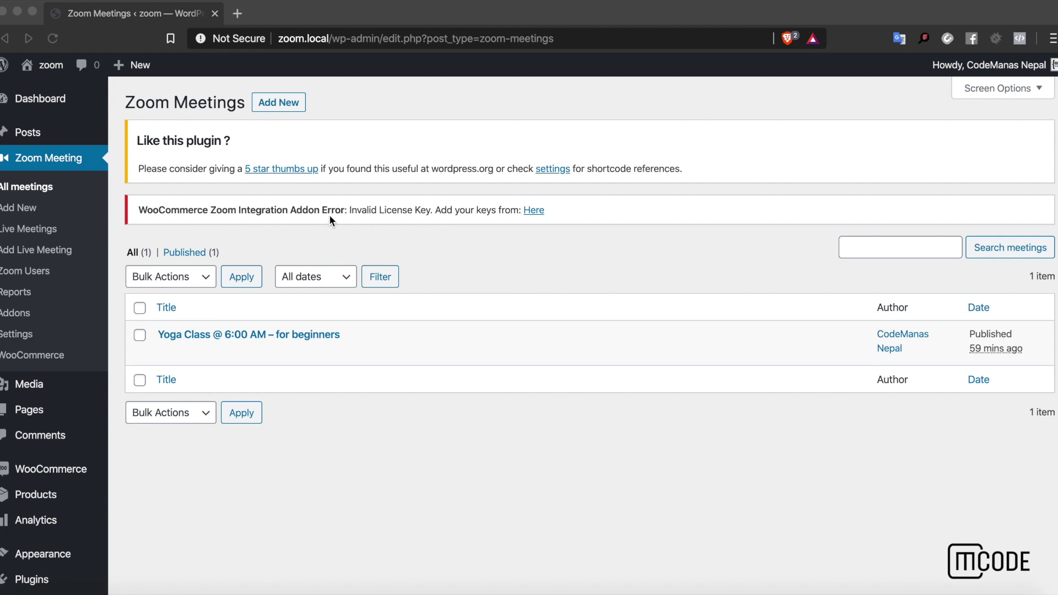
left_click(50, 160)
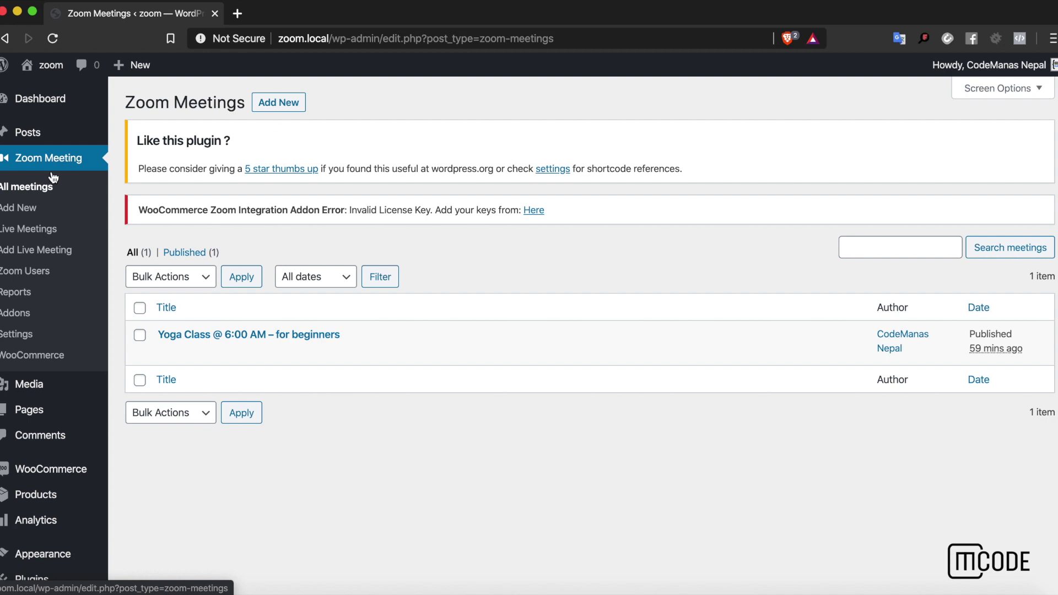
left_click(281, 107)
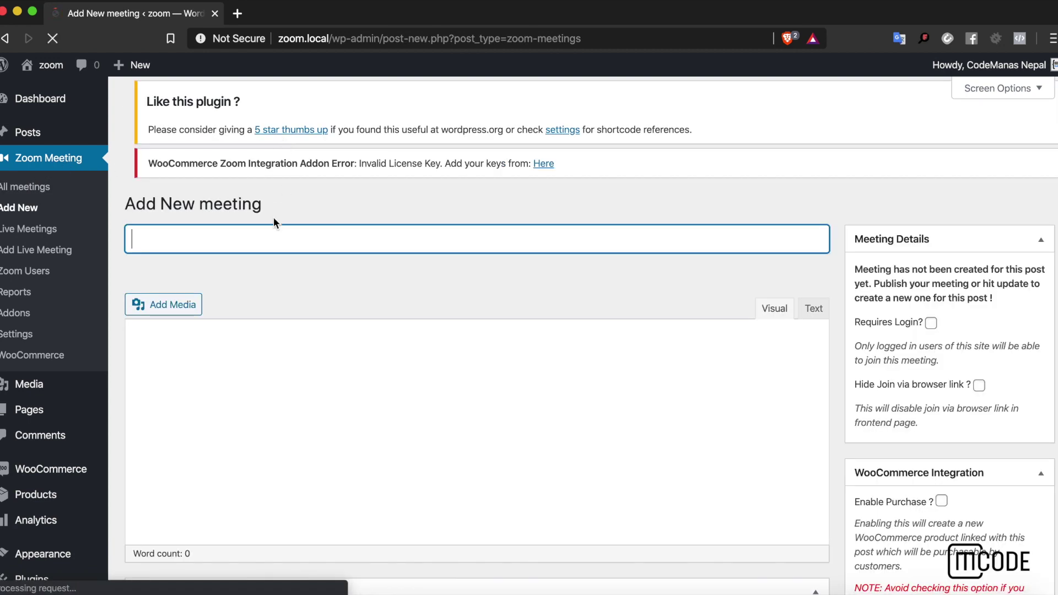
type("C")
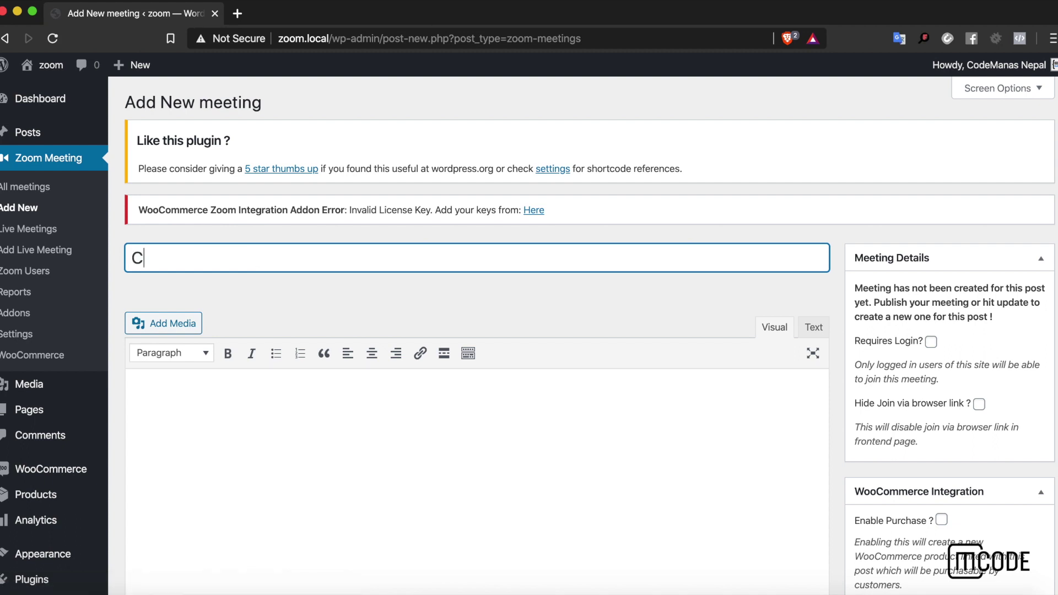
type("lass @10:00")
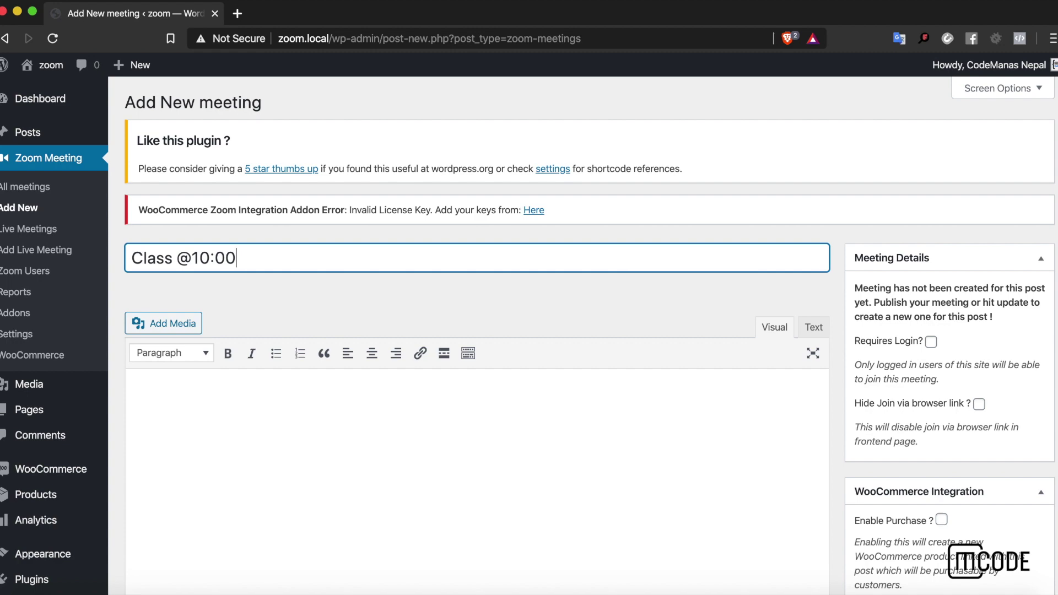
type(" AM")
left_click(268, 422)
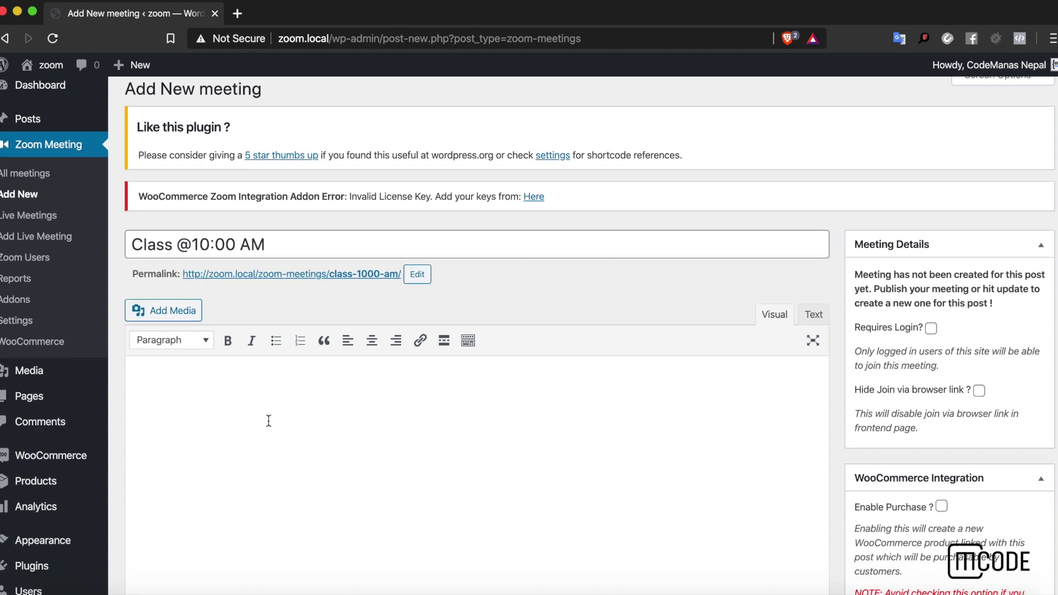
scroll(268, 421, "down", 3)
type("Cl")
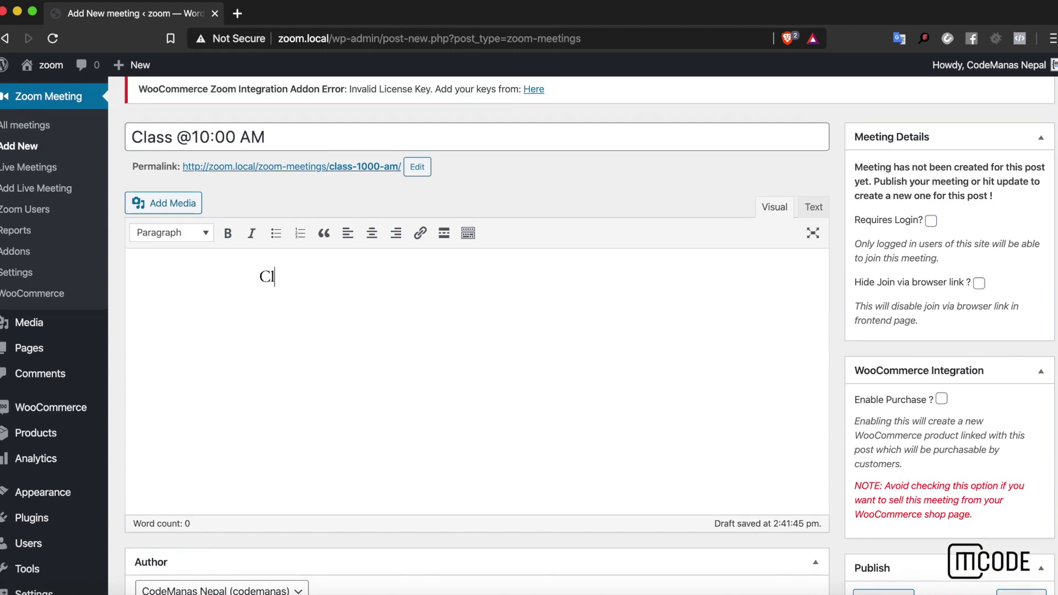
type("ass details he")
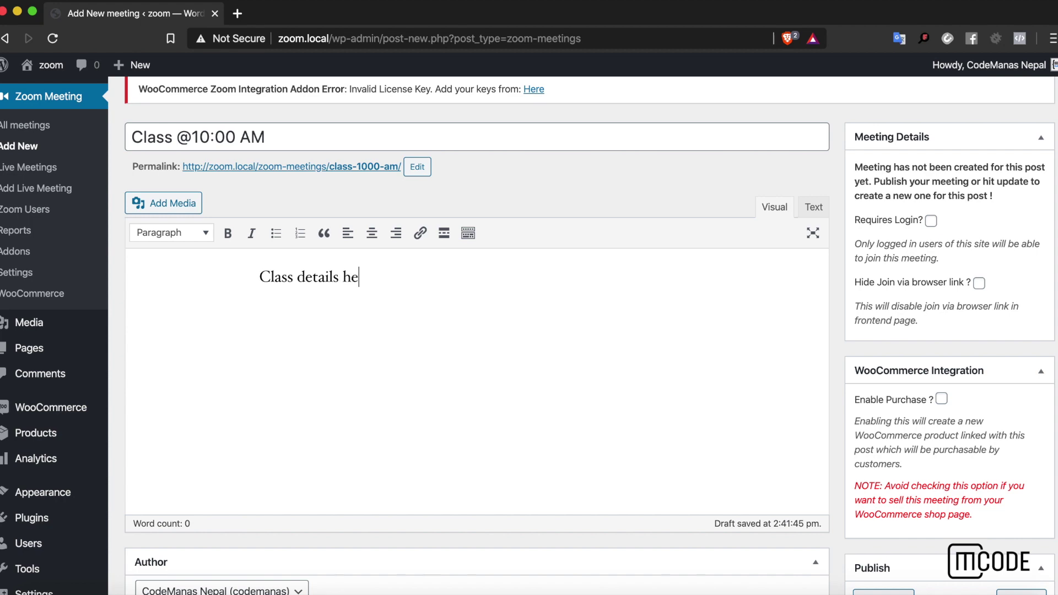
type("re")
scroll(268, 421, "down", 6)
Choose the meeting host and set the start date to March 24, 2020
left_click(336, 357)
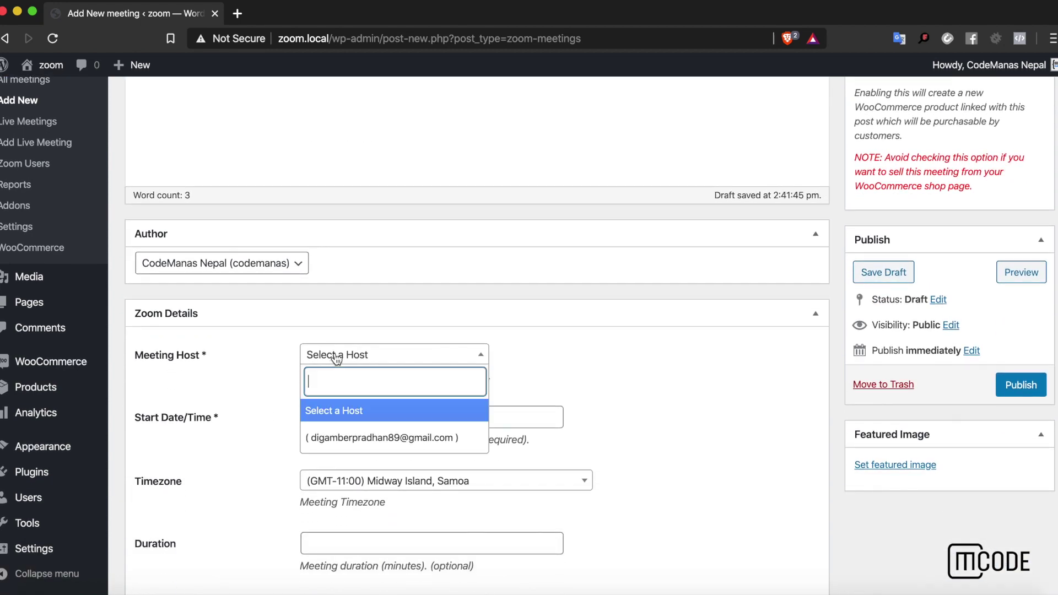
left_click(330, 437)
scroll(342, 395, "down", 1)
scroll(363, 391, "up", 7)
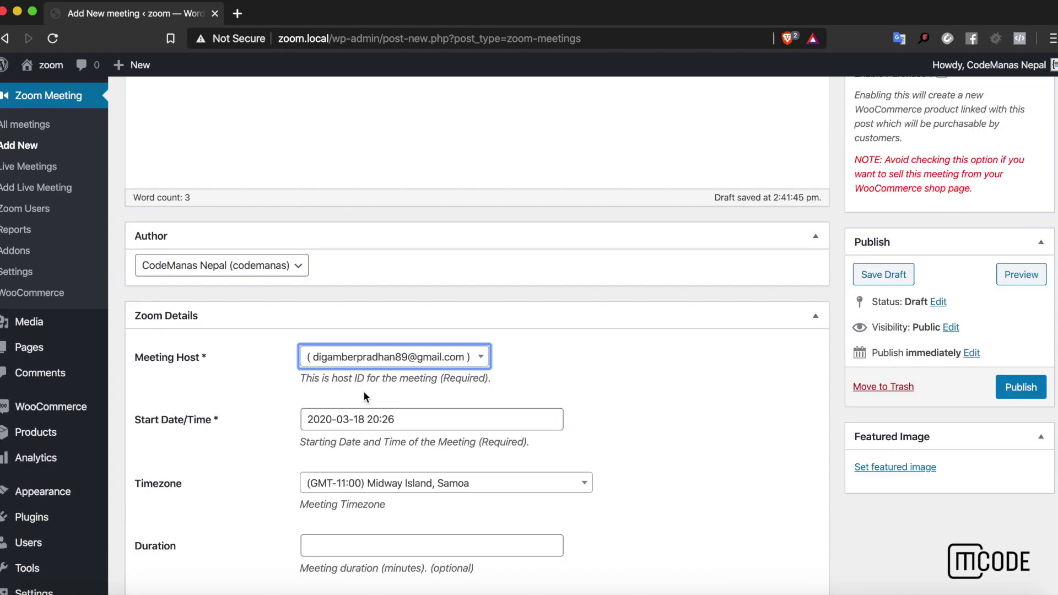
scroll(363, 392, "down", 5)
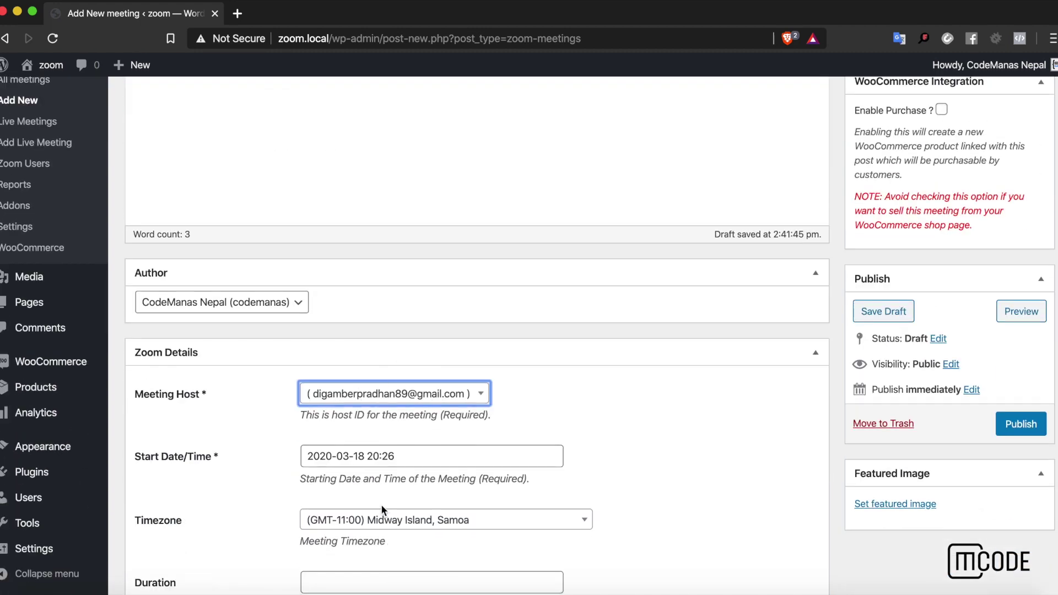
left_click(414, 457)
scroll(435, 386, "down", 3)
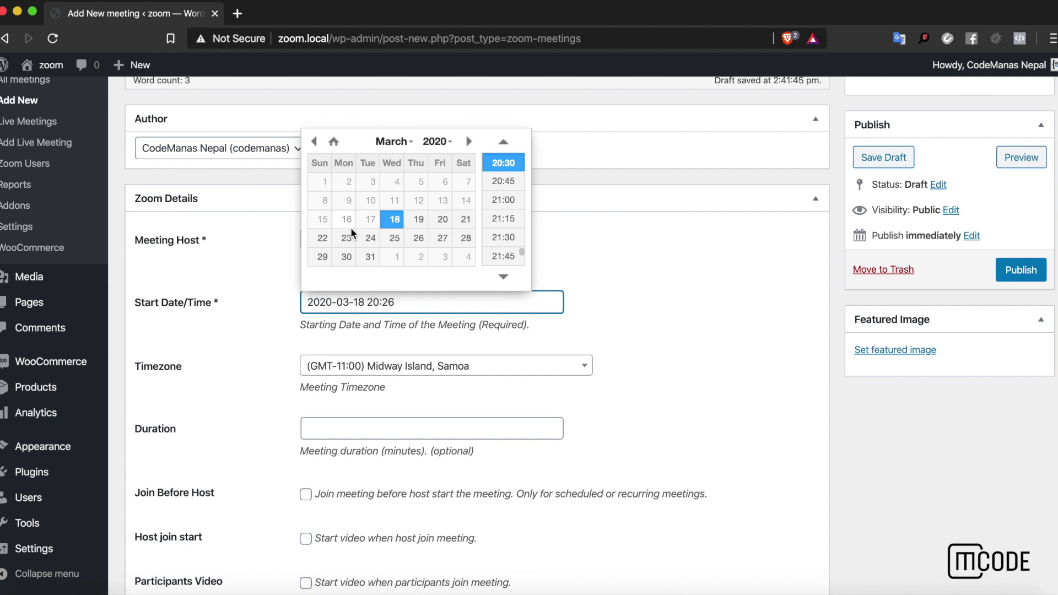
left_click(365, 239)
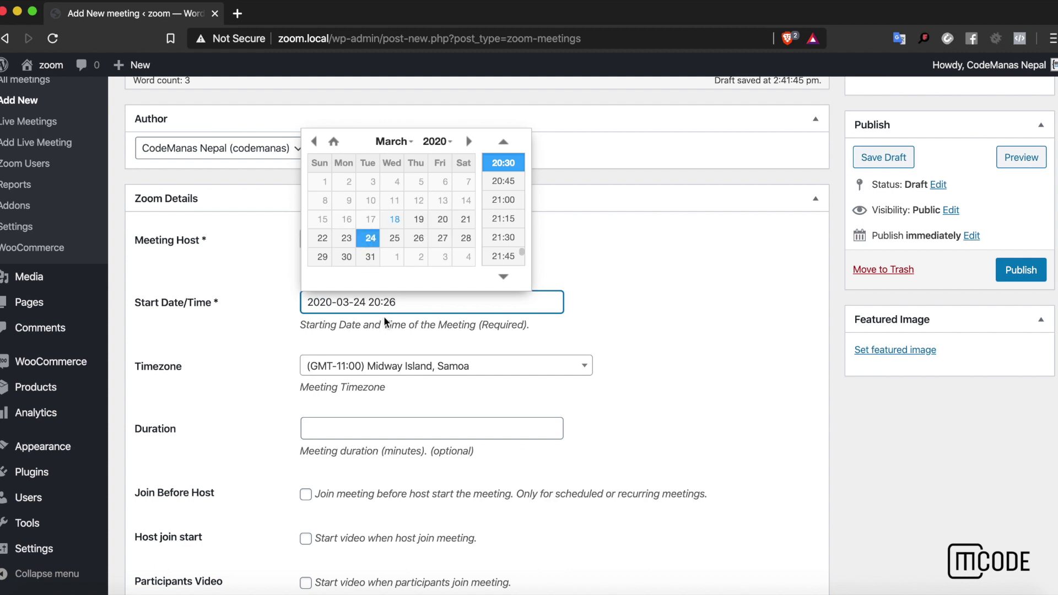
Set the meeting start time to 10:00
left_click(449, 309)
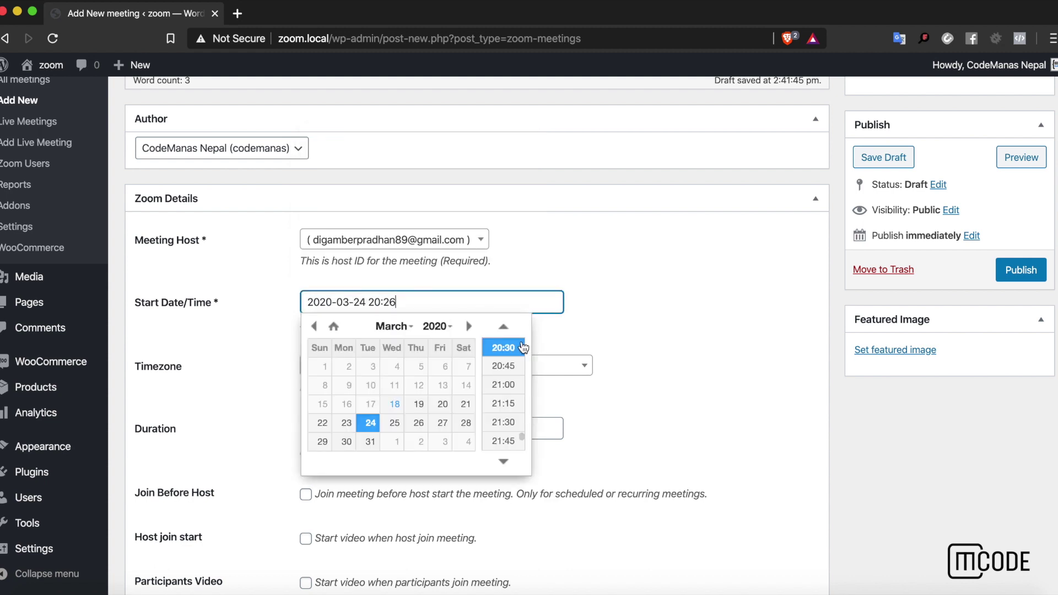
left_click(503, 326)
left_click(509, 333)
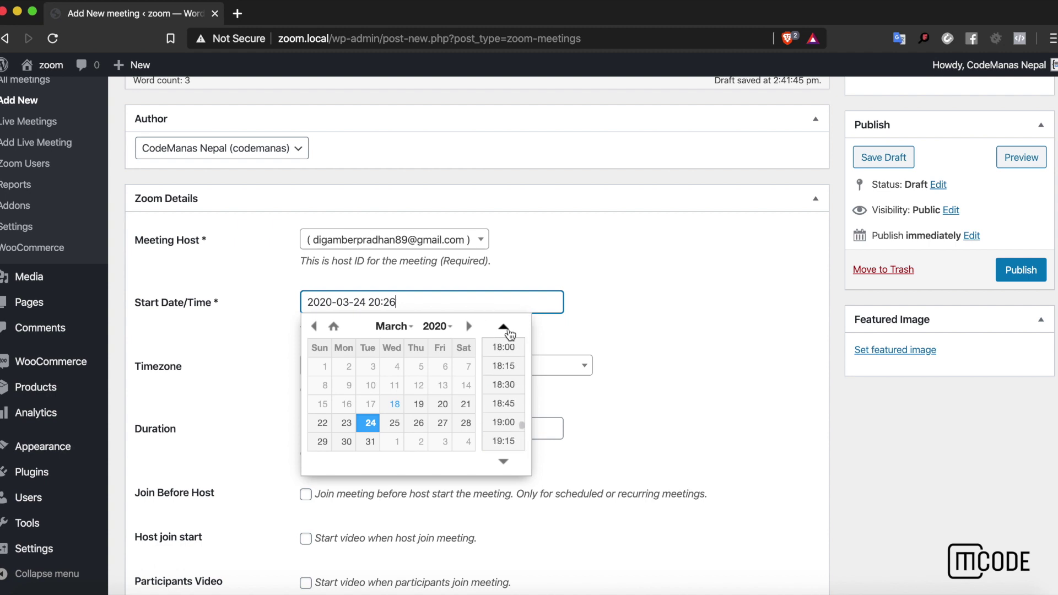
left_click(509, 333)
left_click(509, 333)
left_click(509, 333)
left_click(509, 333)
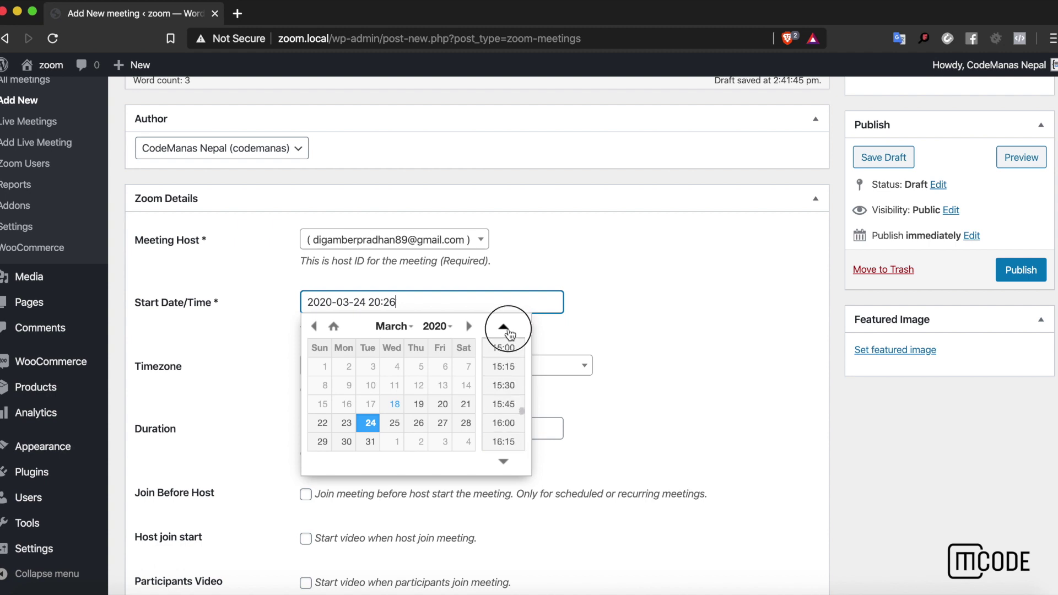
left_click(509, 332)
left_click(509, 333)
left_click(509, 333)
left_click(510, 333)
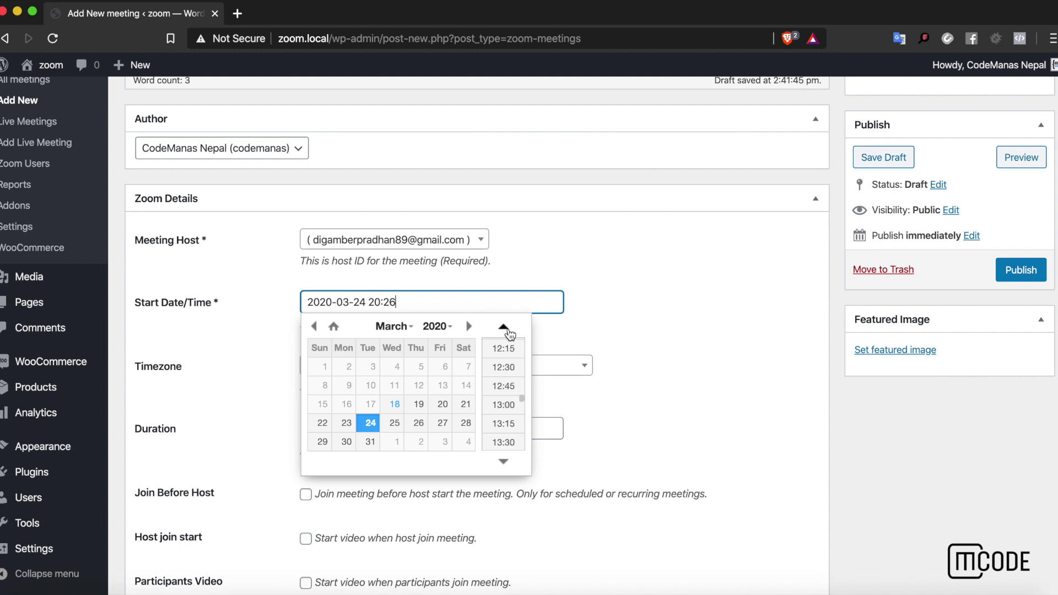
left_click(509, 332)
left_click(509, 332)
left_click(509, 333)
left_click(509, 333)
left_click(510, 333)
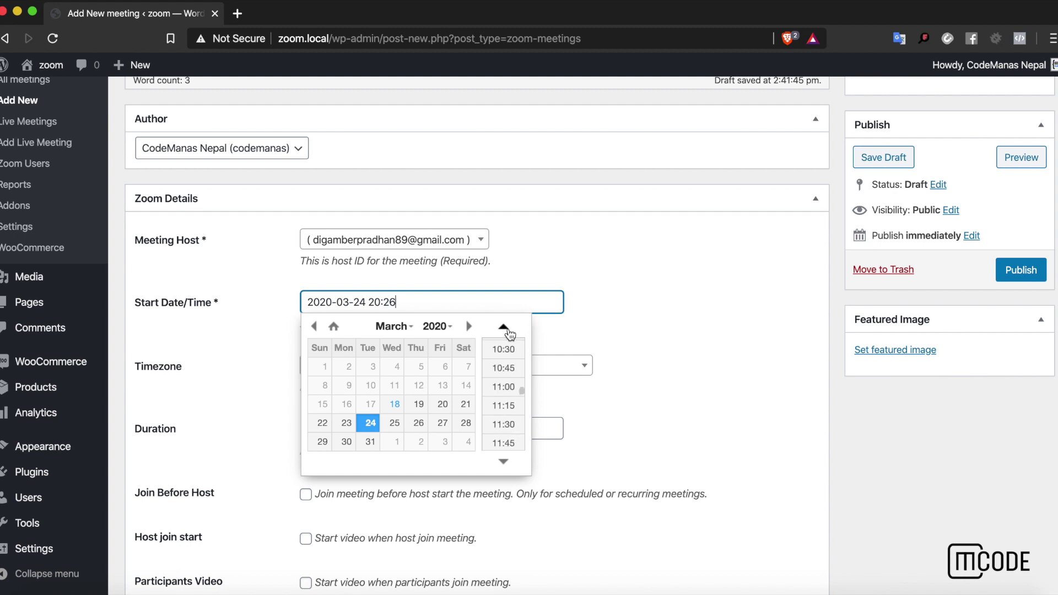
left_click(509, 333)
left_click(509, 332)
left_click(504, 348)
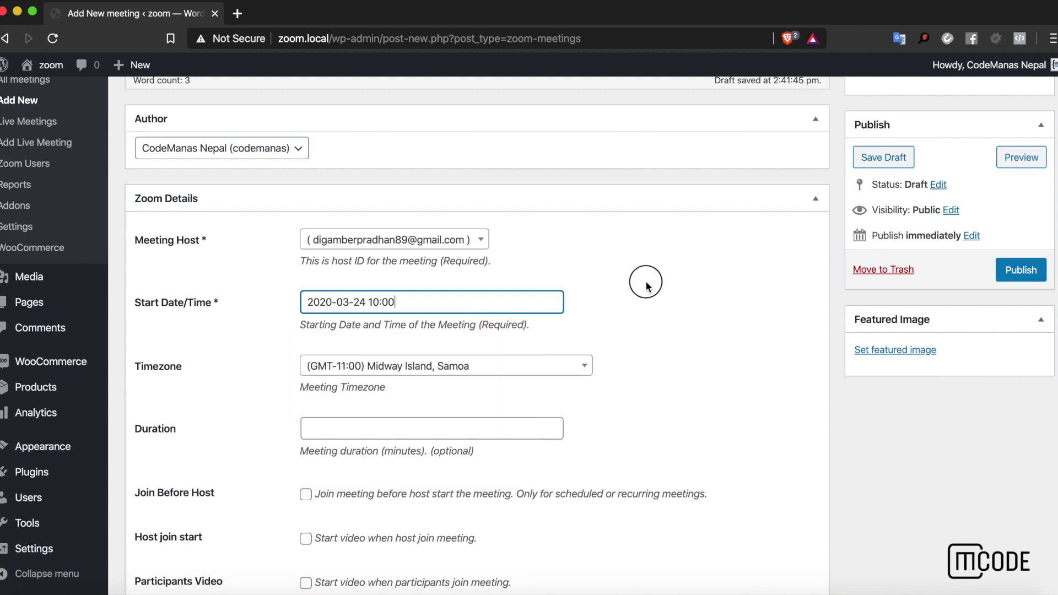
Set the meeting timezone to (GMT-7:00) Vancouver
left_click(539, 367)
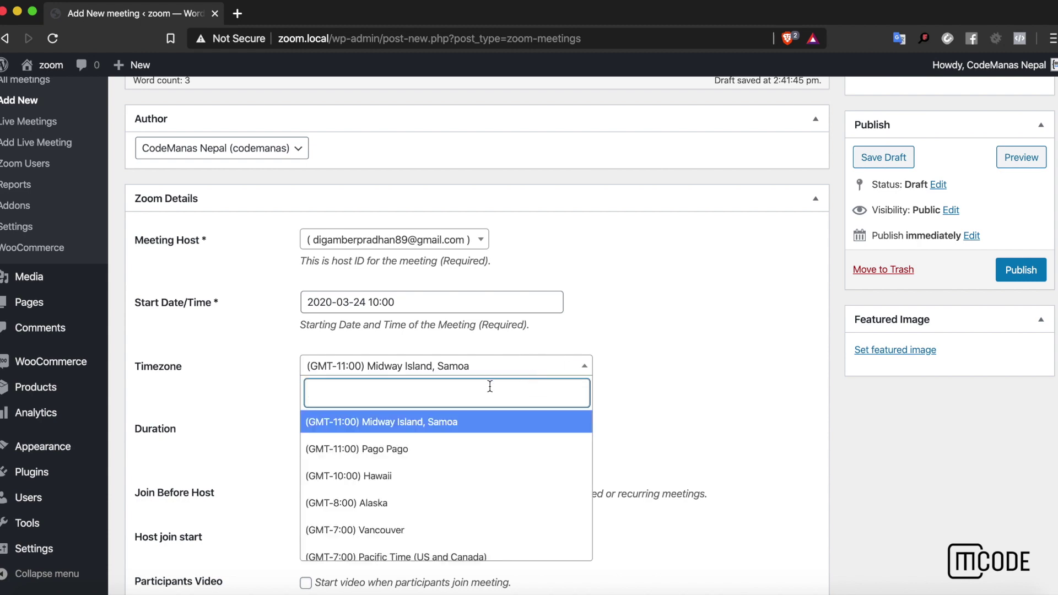
left_click(432, 529)
scroll(625, 368, "up", 10)
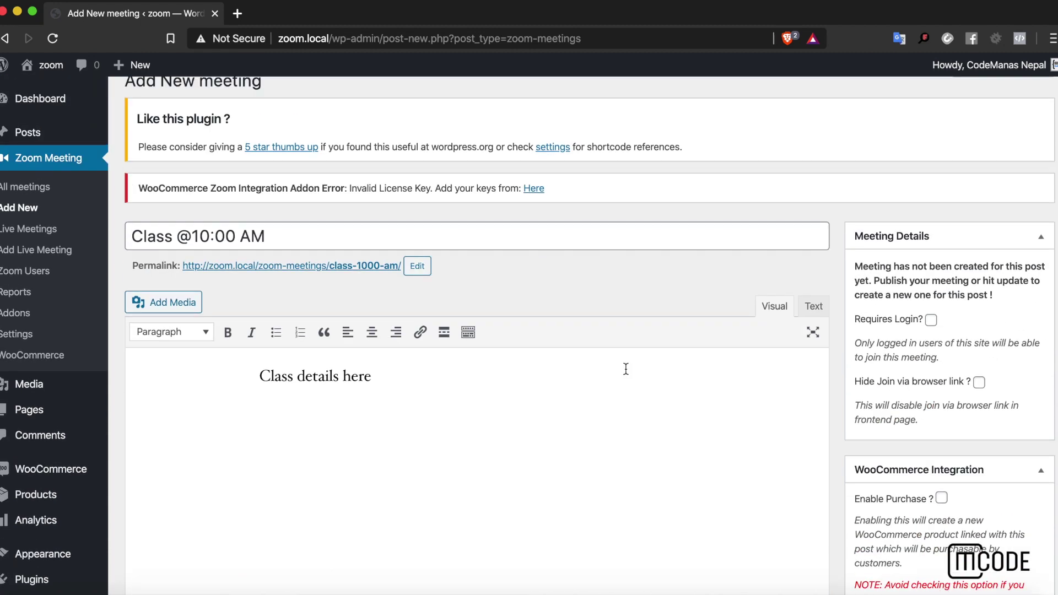
scroll(625, 368, "down", 12)
scroll(944, 196, "up", 3)
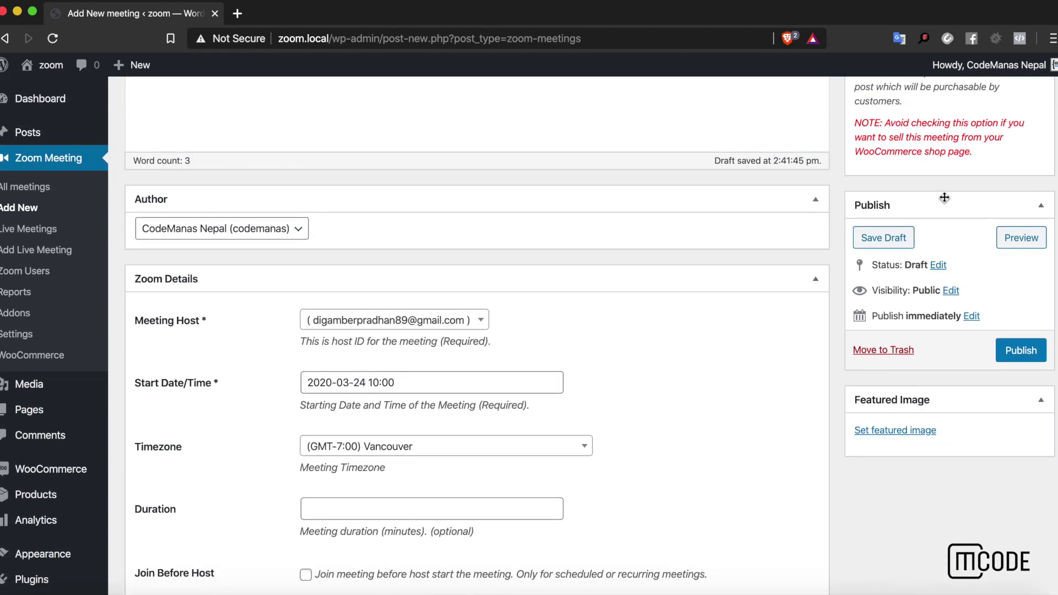
left_click(779, 277)
scroll(782, 313, "up", 2)
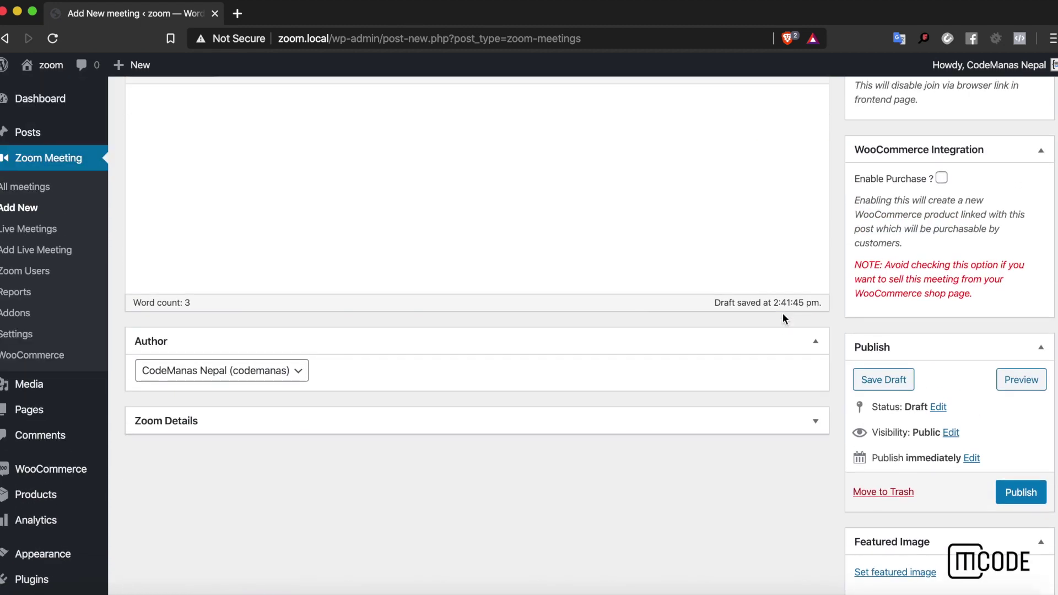
left_click(779, 414)
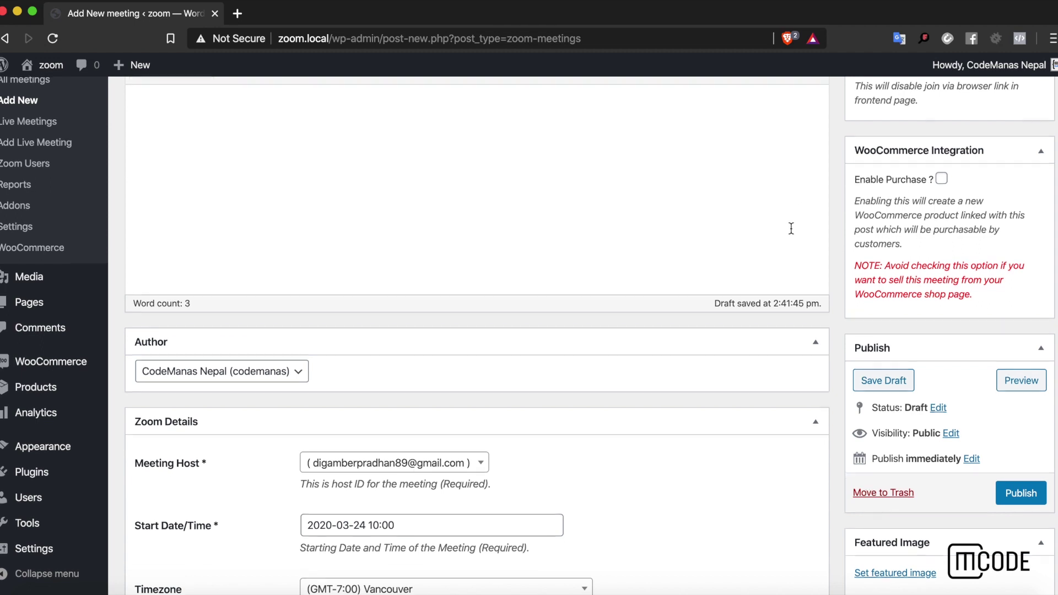
Tick Enable Purchase in WooCommerce Integration and set the regular price to 10
scroll(791, 230, "up", 2)
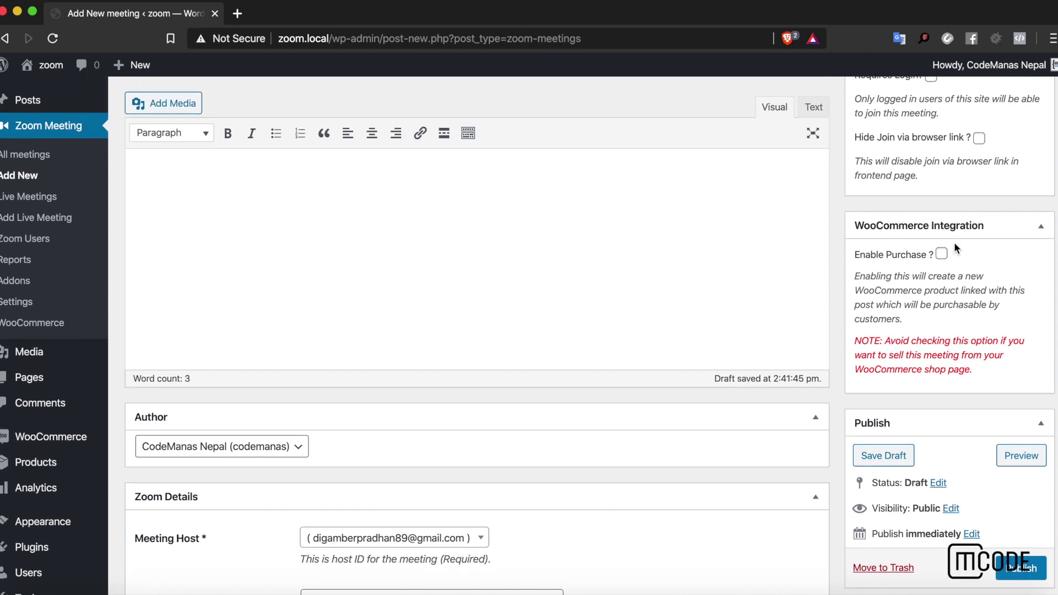
left_click(941, 256)
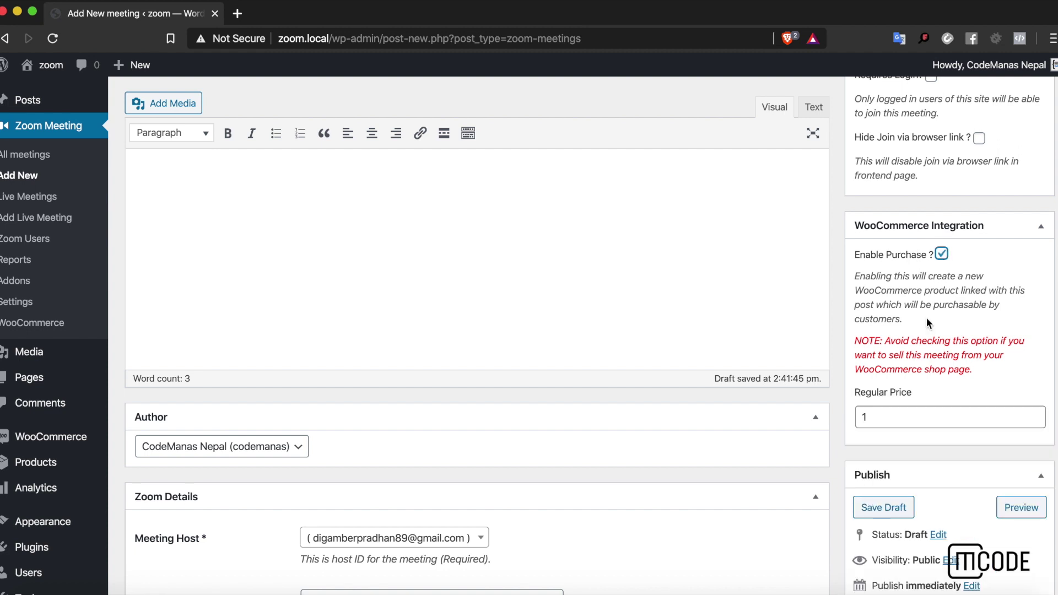
left_click(886, 417)
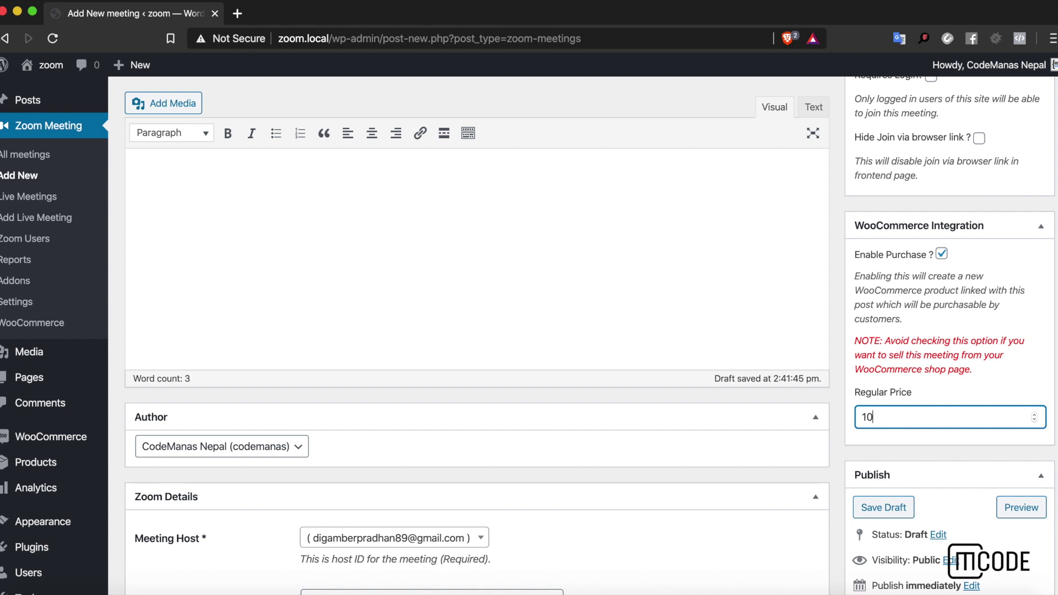
left_click(918, 338)
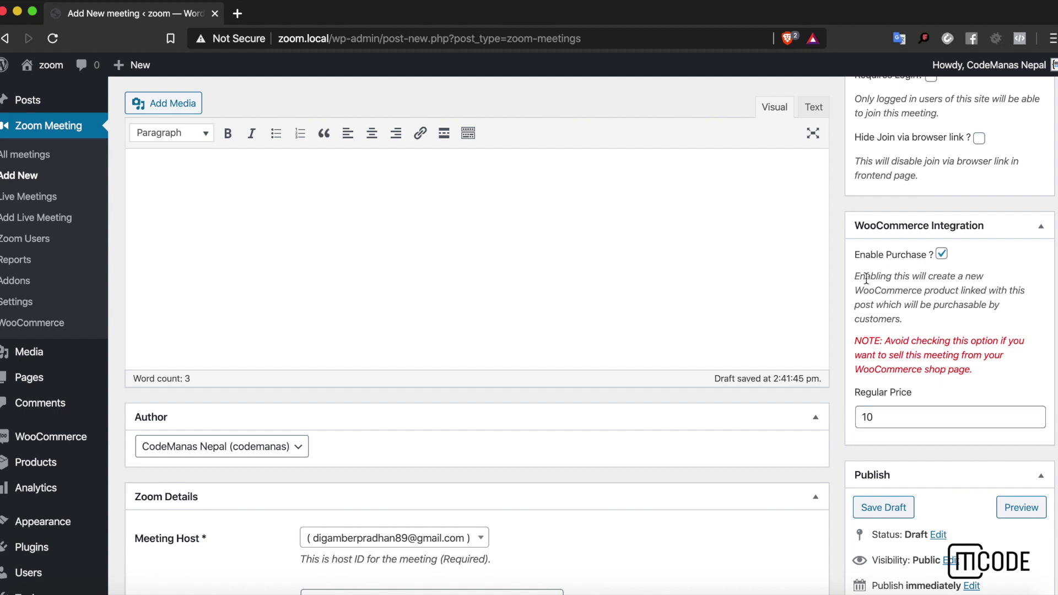
left_click_drag(856, 276, 938, 286)
left_click(933, 307)
scroll(896, 369, "up", 3)
scroll(937, 353, "down", 8)
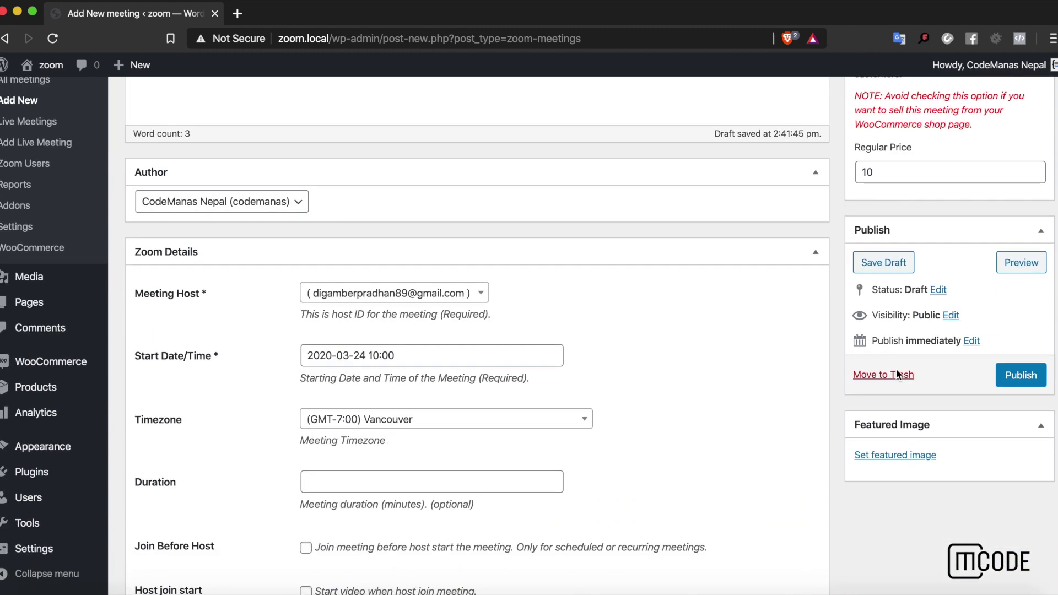
left_click(1002, 330)
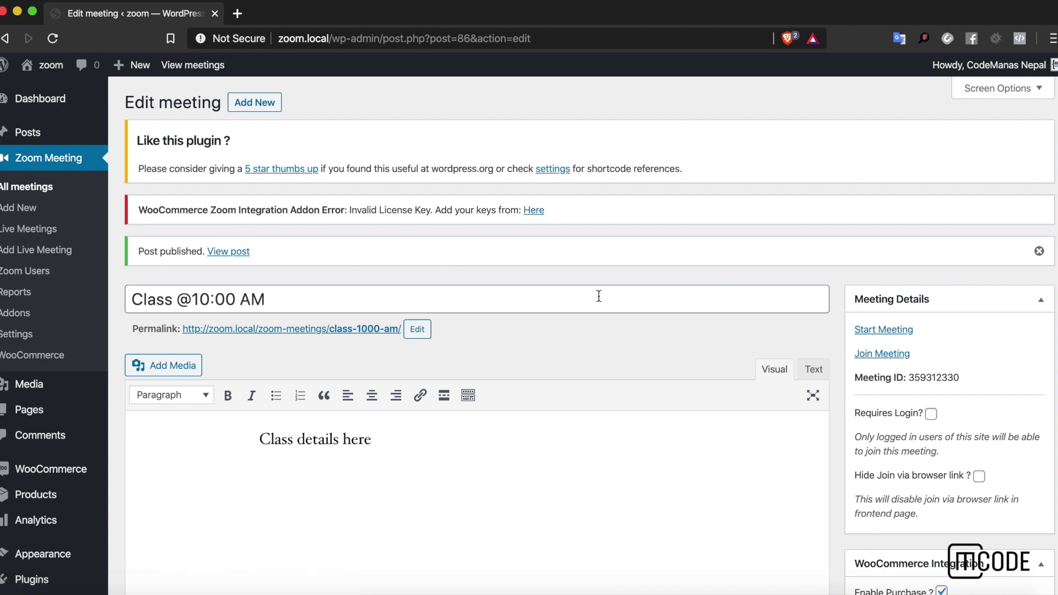
triple_click(306, 297)
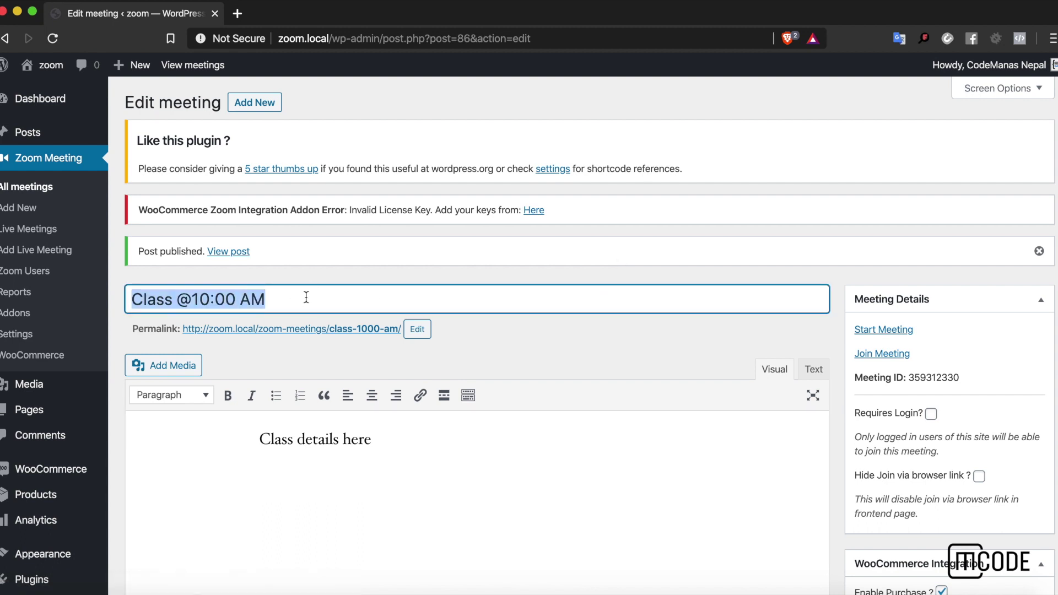
triple_click(164, 302)
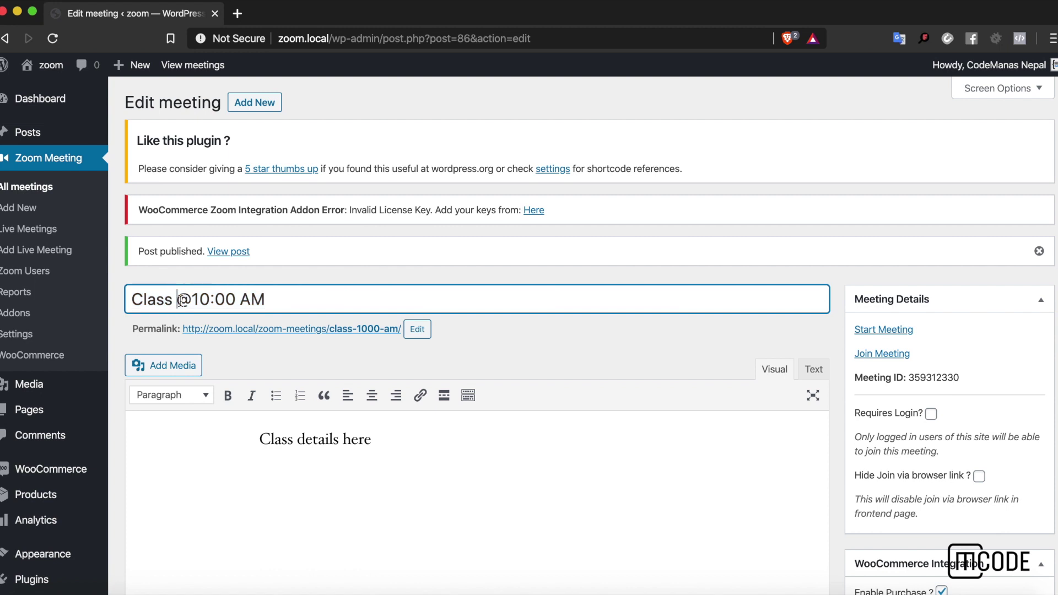
triple_click(182, 300)
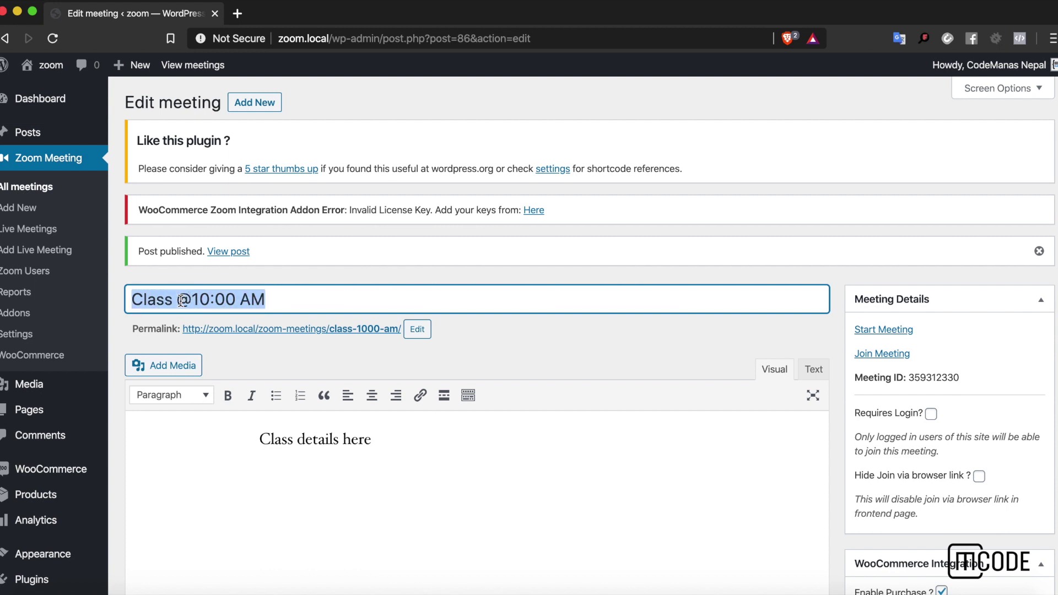
left_click(43, 498, "super")
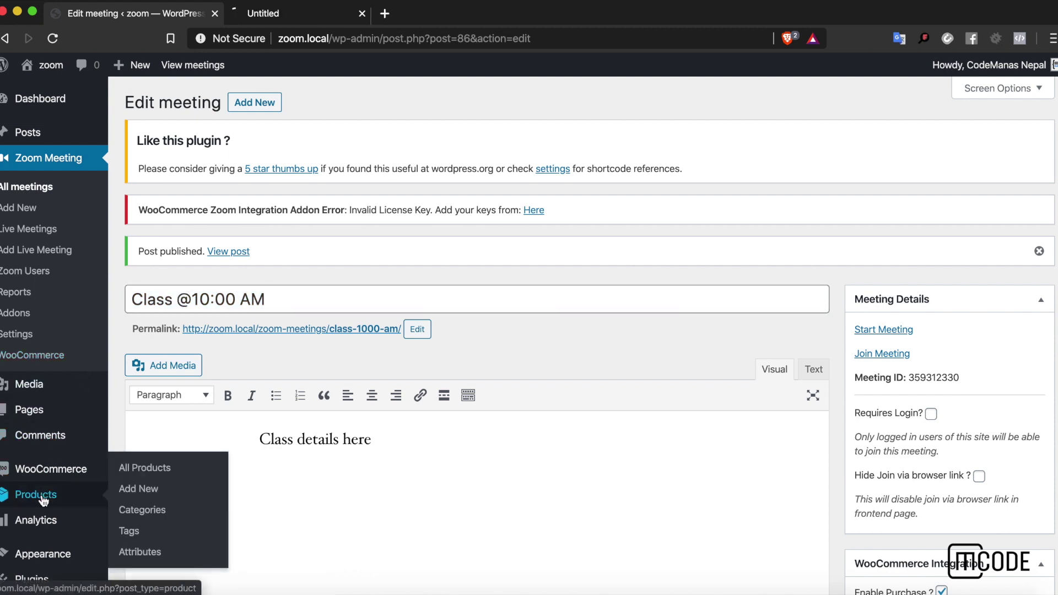
left_click(314, 14)
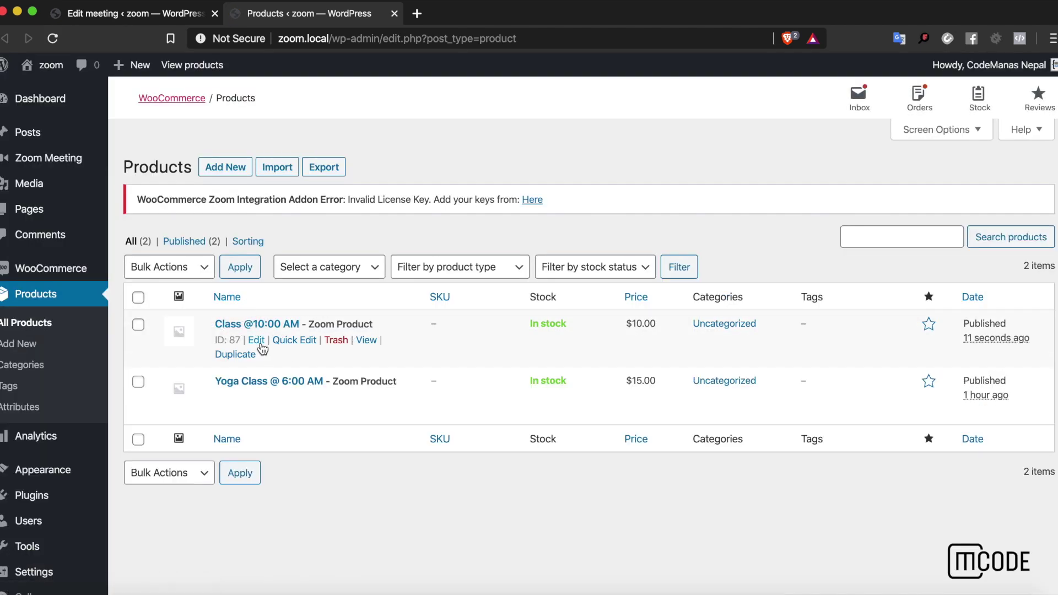
left_click(257, 341)
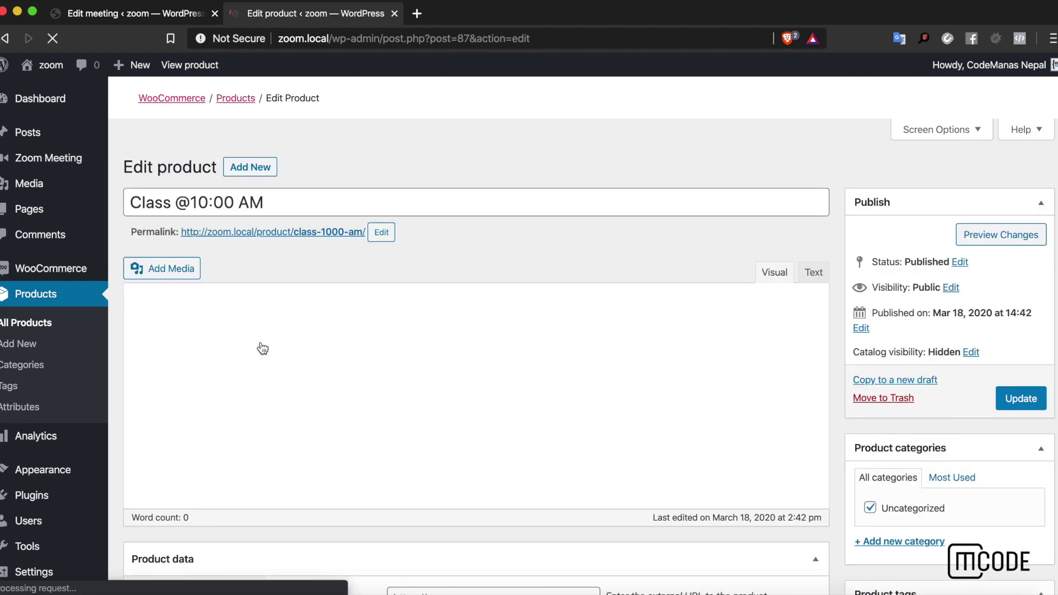
triple_click(264, 249)
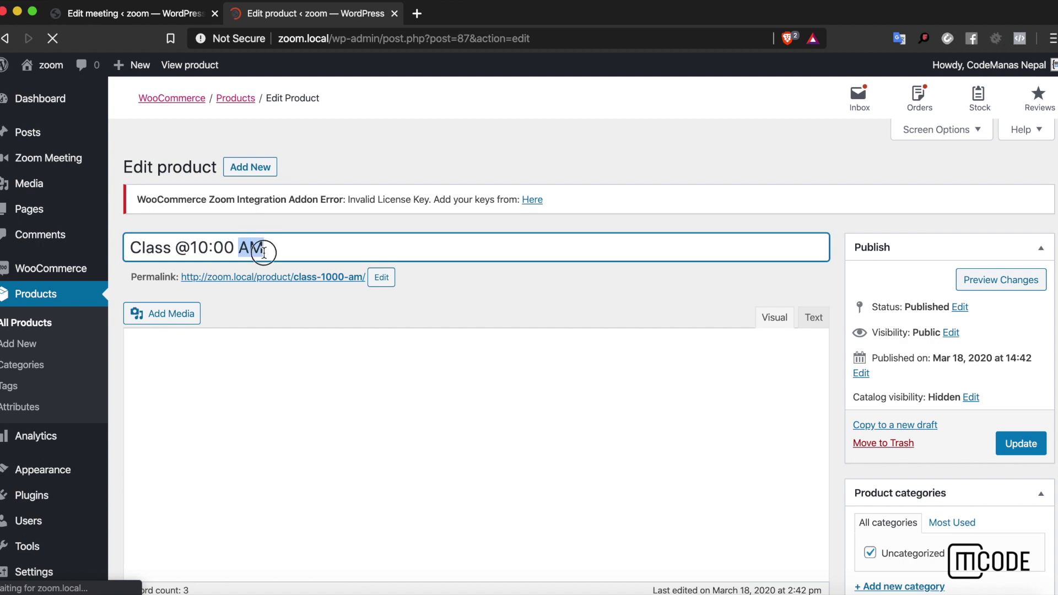
scroll(275, 251, "down", 1)
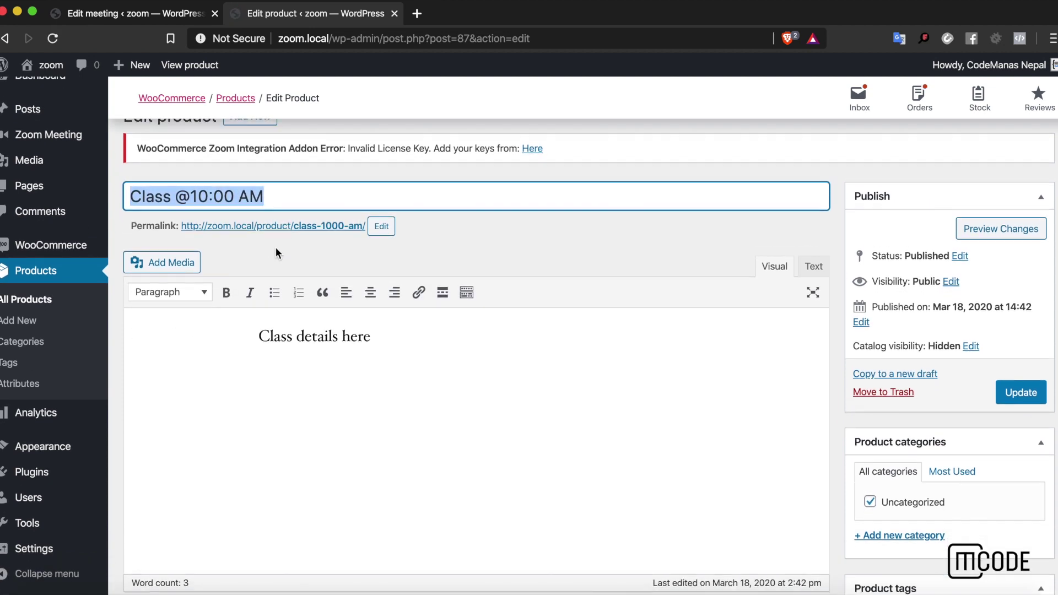
double_click(271, 333)
scroll(272, 325, "down", 3)
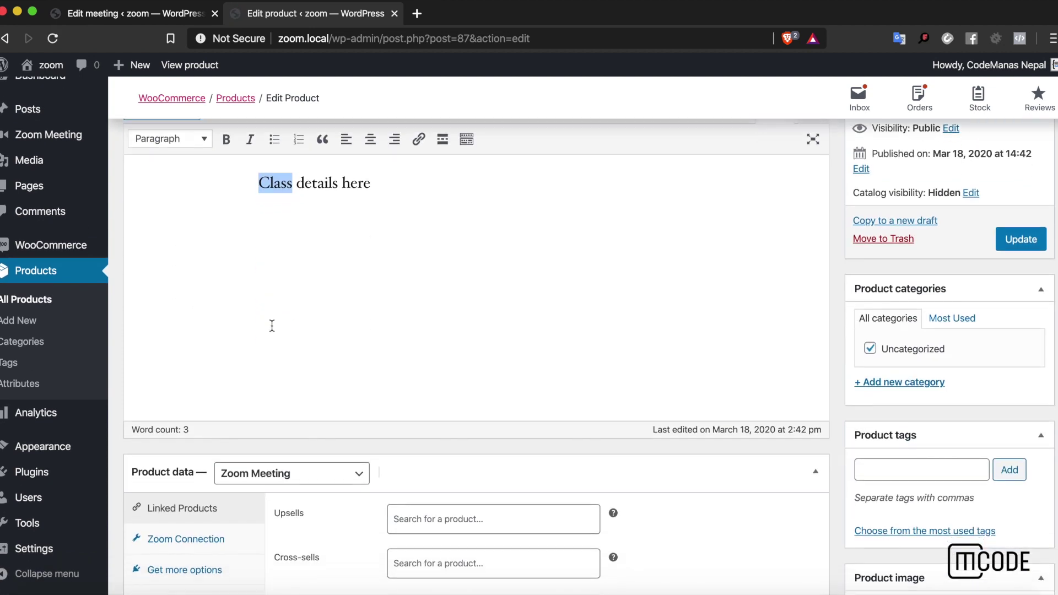
left_click(172, 403)
left_click(202, 403)
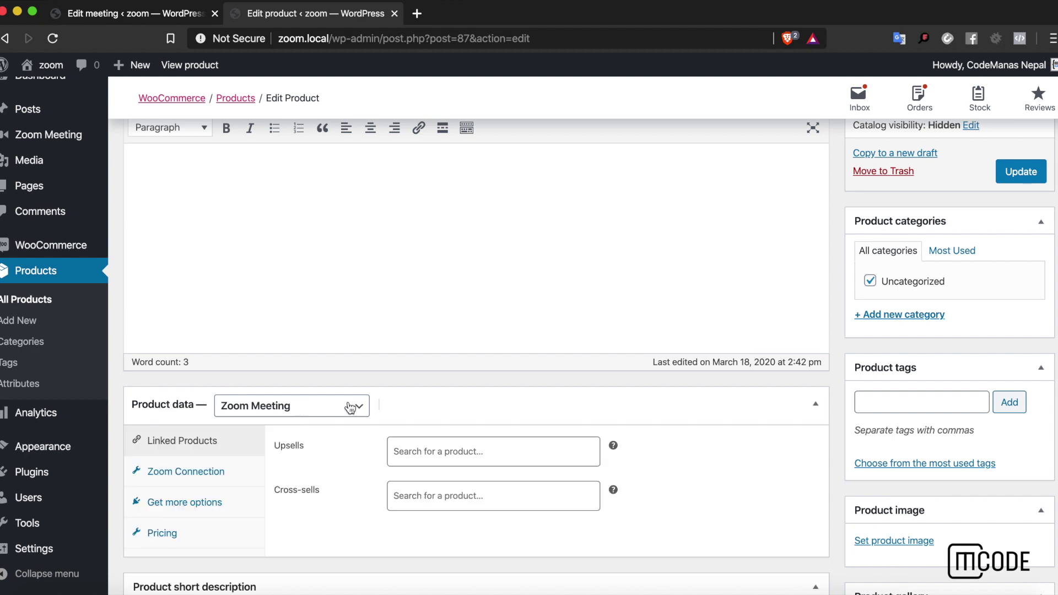
left_click(350, 406)
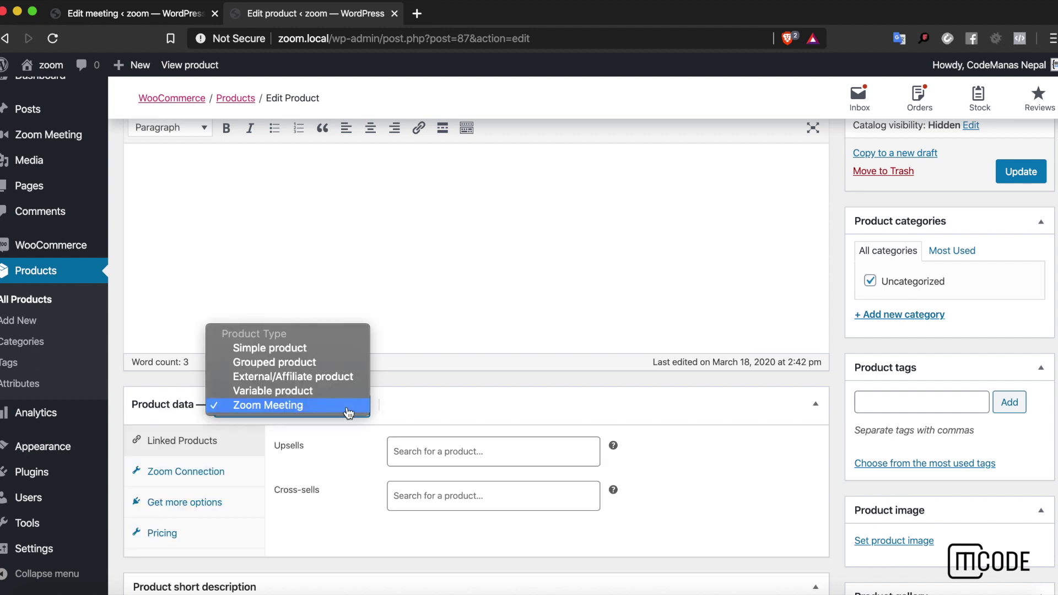
left_click(348, 410)
scroll(399, 406, "down", 2)
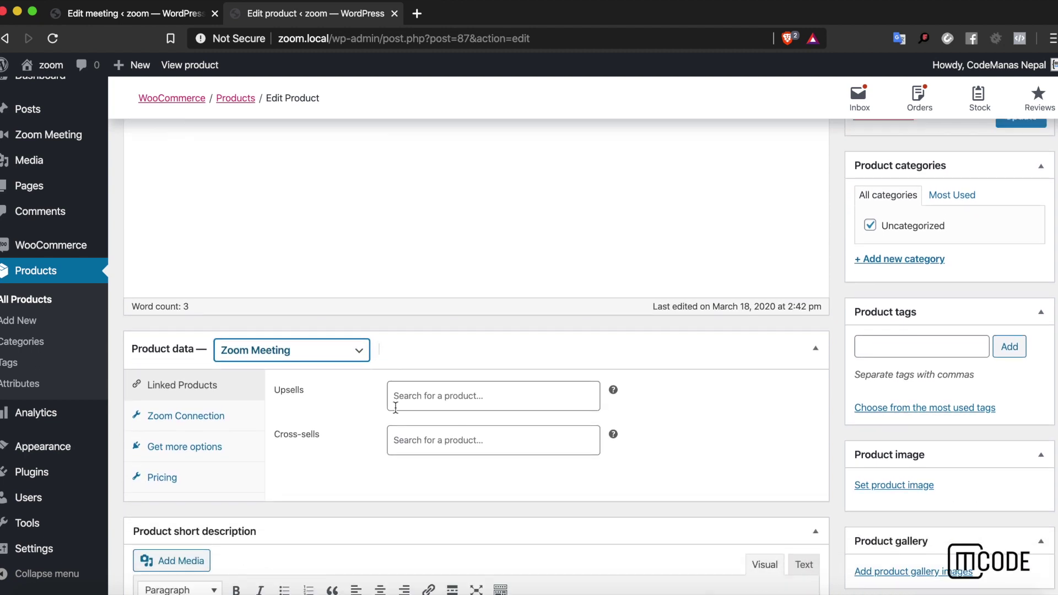
left_click(238, 428)
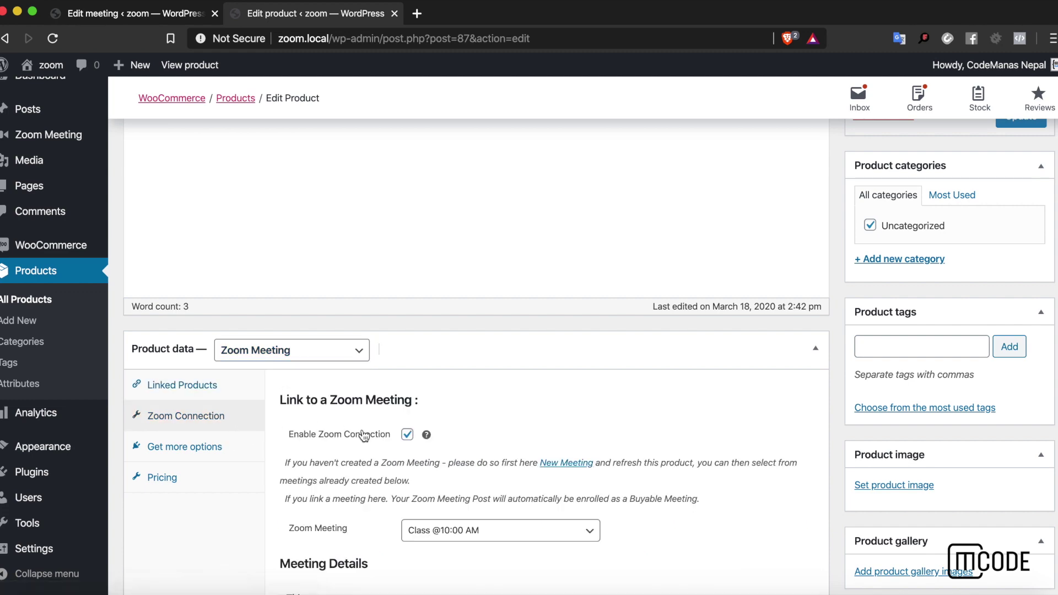
scroll(396, 440, "down", 3)
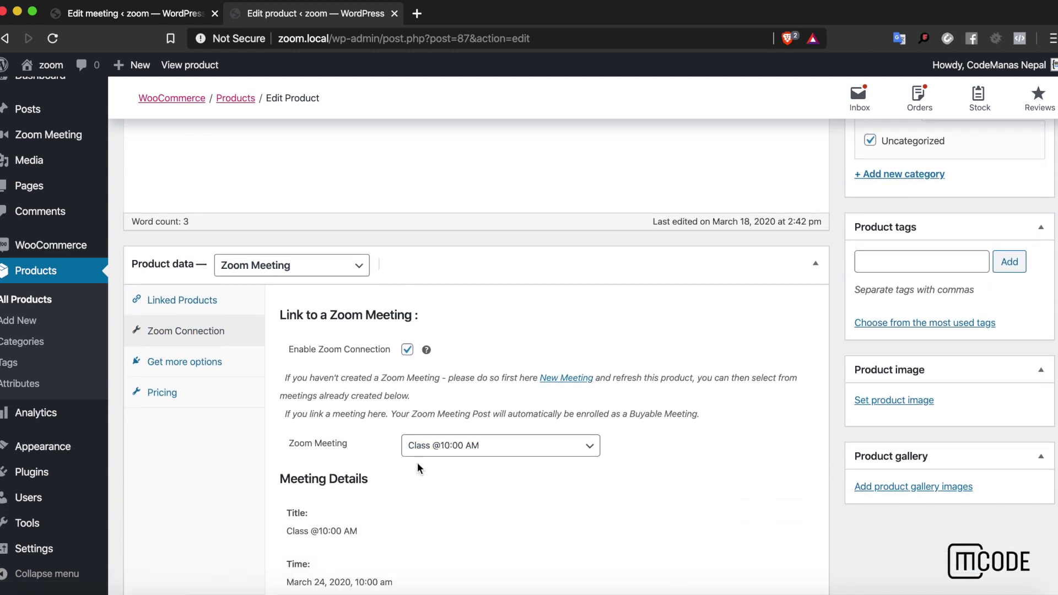
scroll(418, 462, "up", 10)
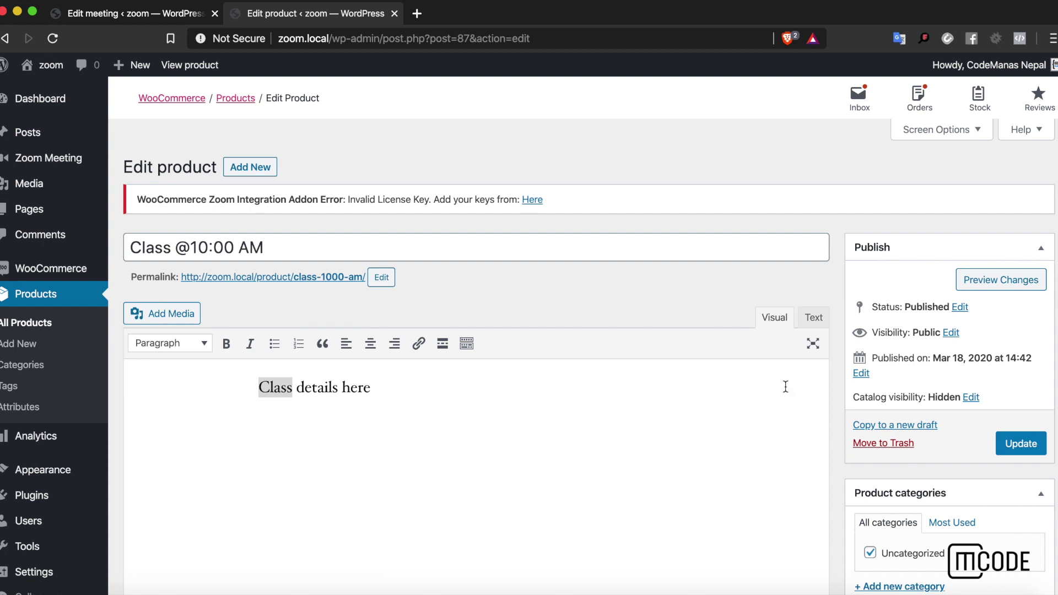
triple_click(876, 396)
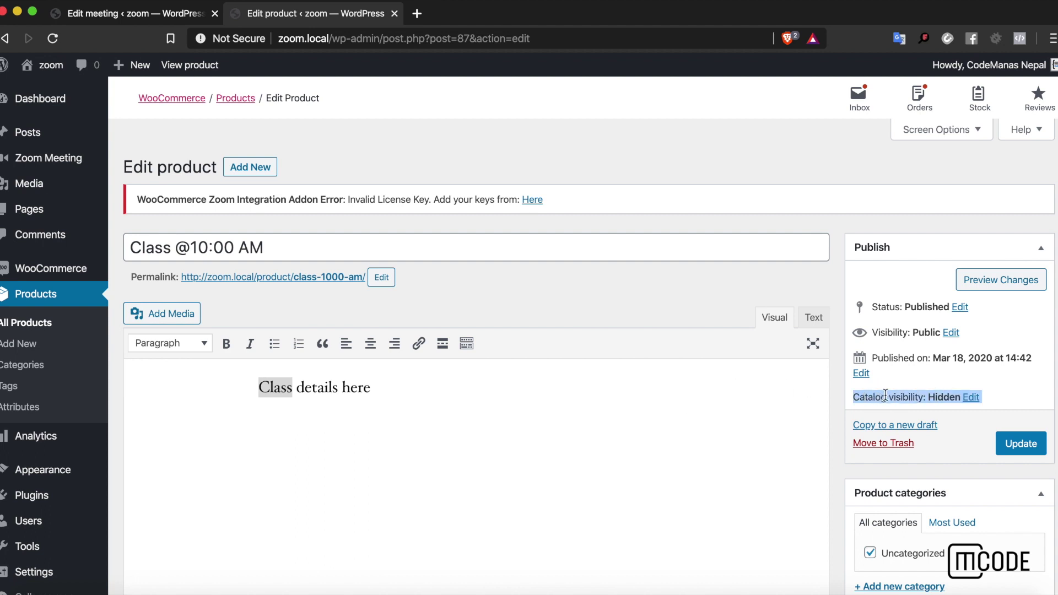
left_click(891, 395)
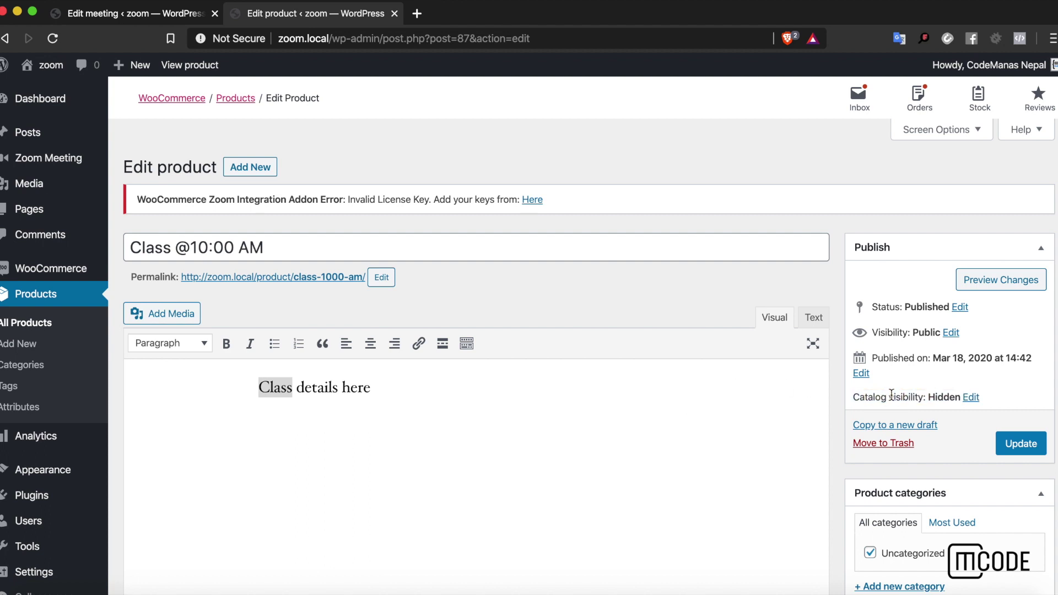
double_click(949, 397)
Visit the store in a new tab, see only Yoga Class @ 6:00 AM listed, then return to the meeting editor
left_click(919, 397)
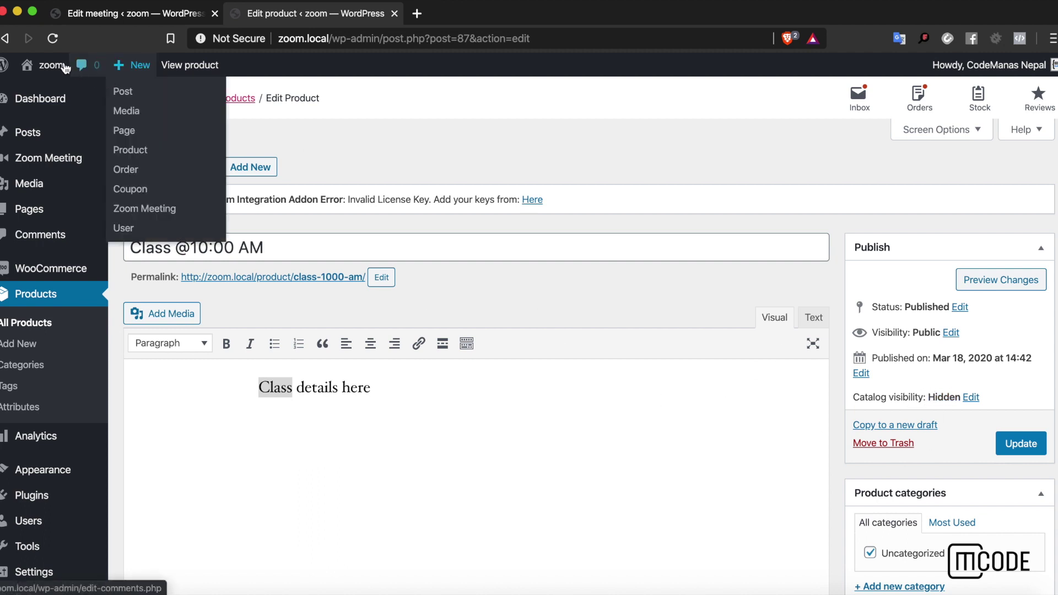
mouse_move(56, 66)
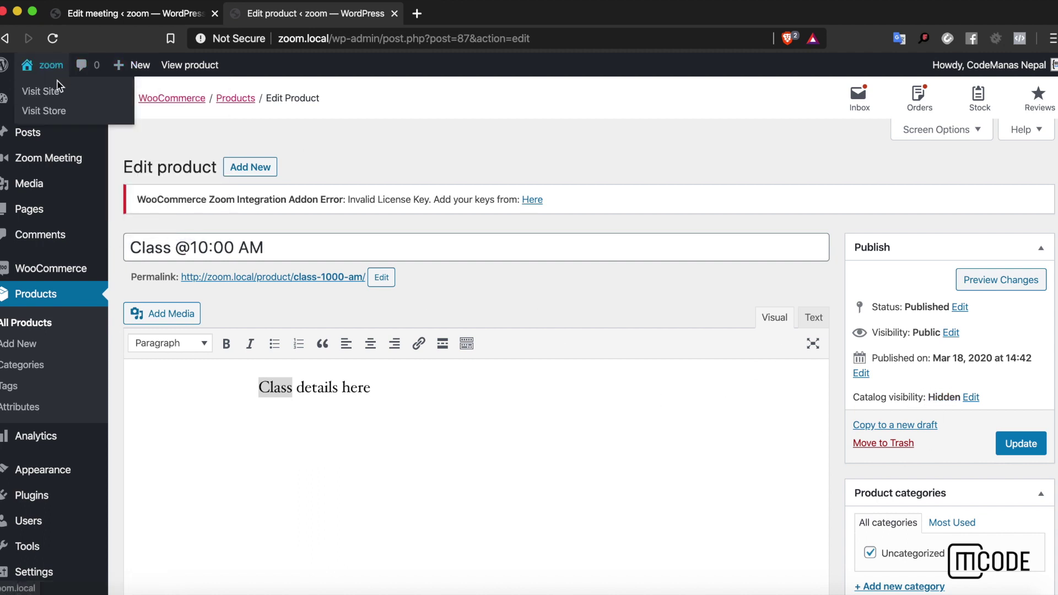
left_click(61, 112)
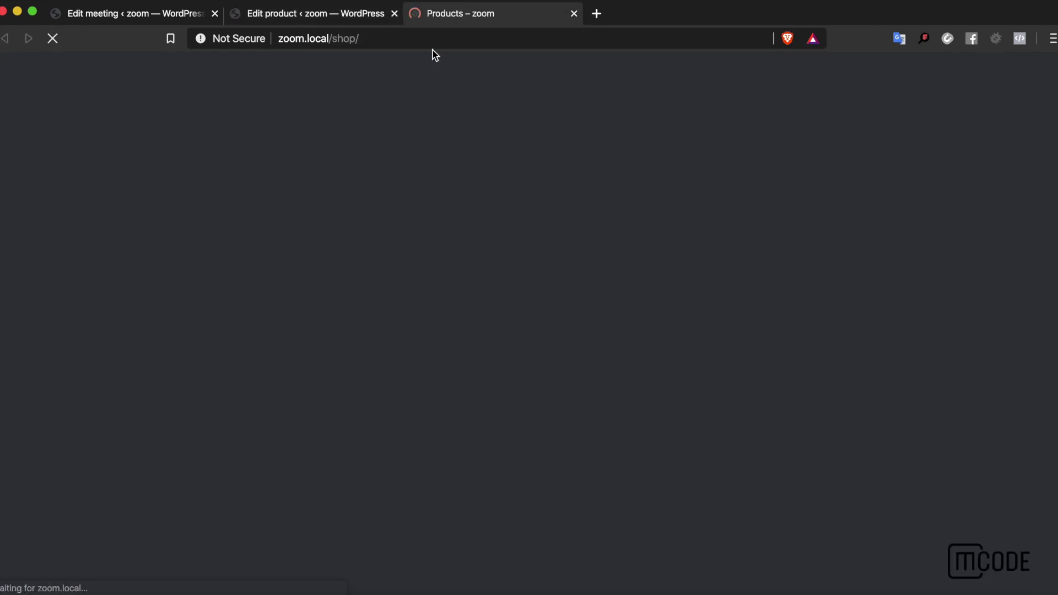
scroll(333, 445, "down", 5)
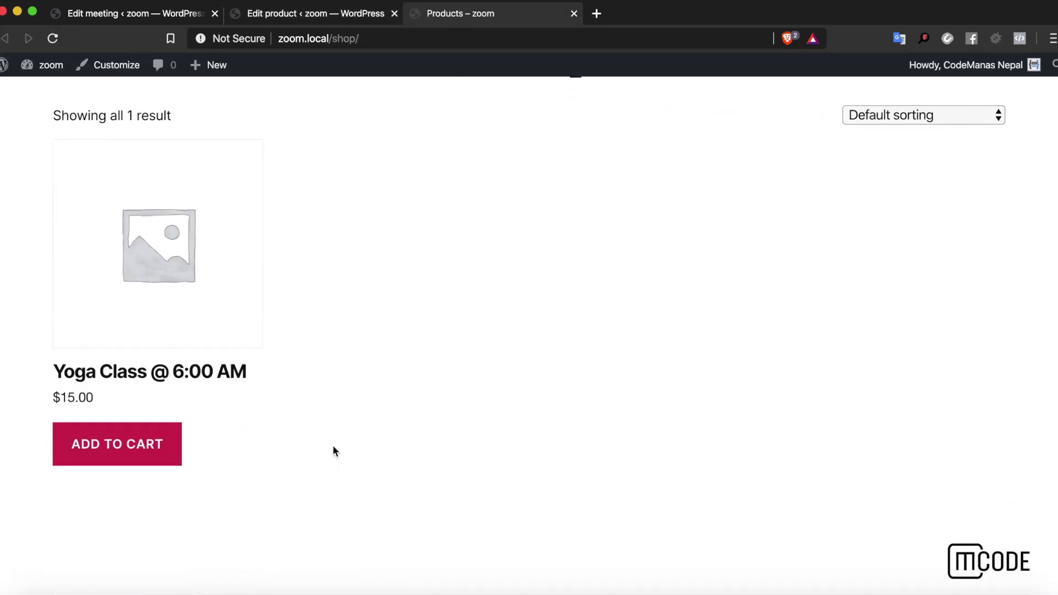
scroll(333, 445, "up", 2)
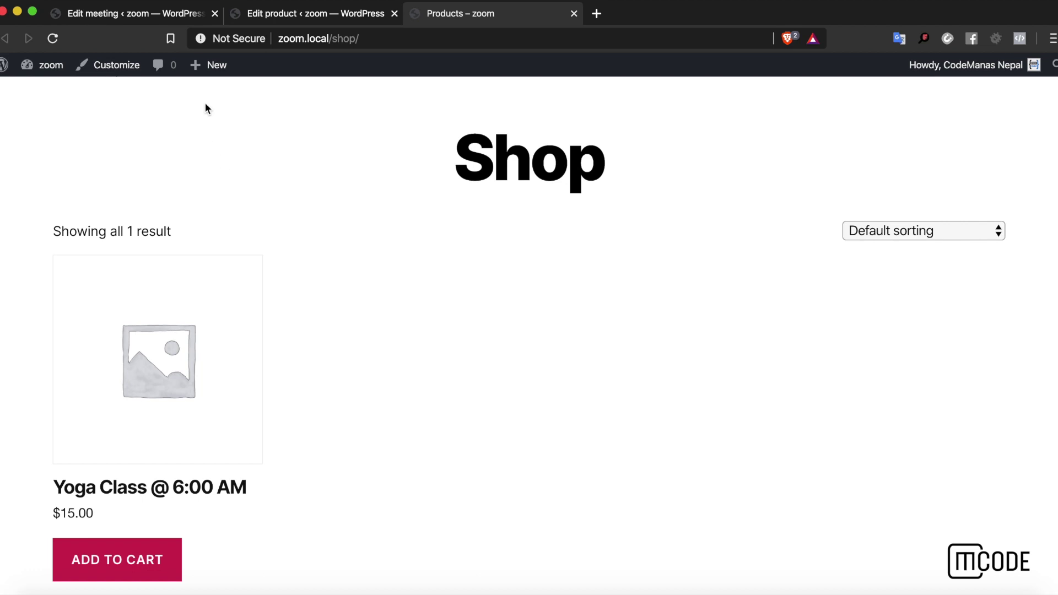
left_click(163, 19)
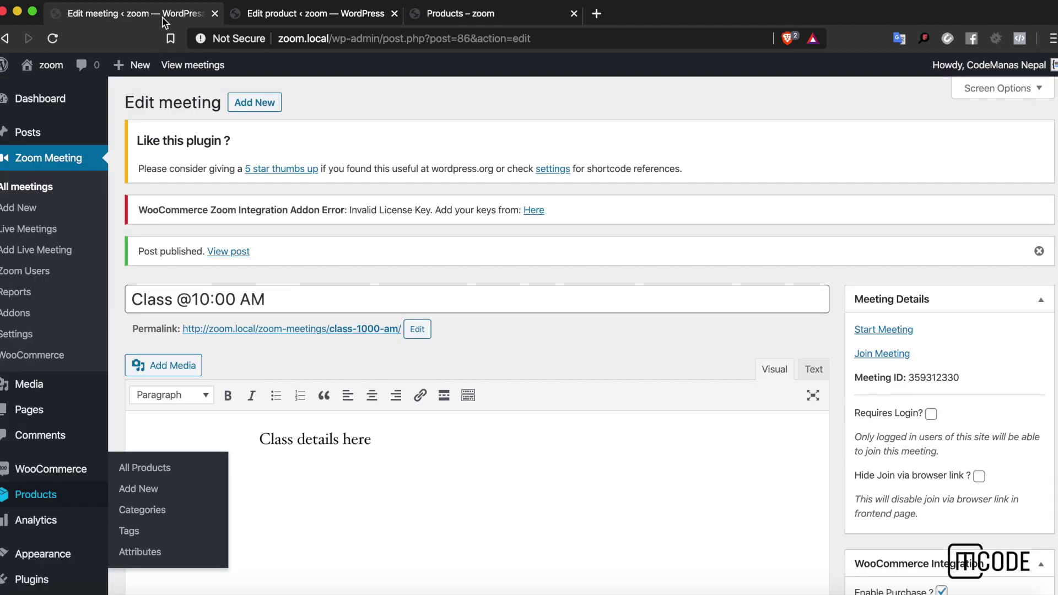
left_click(258, 334, "super")
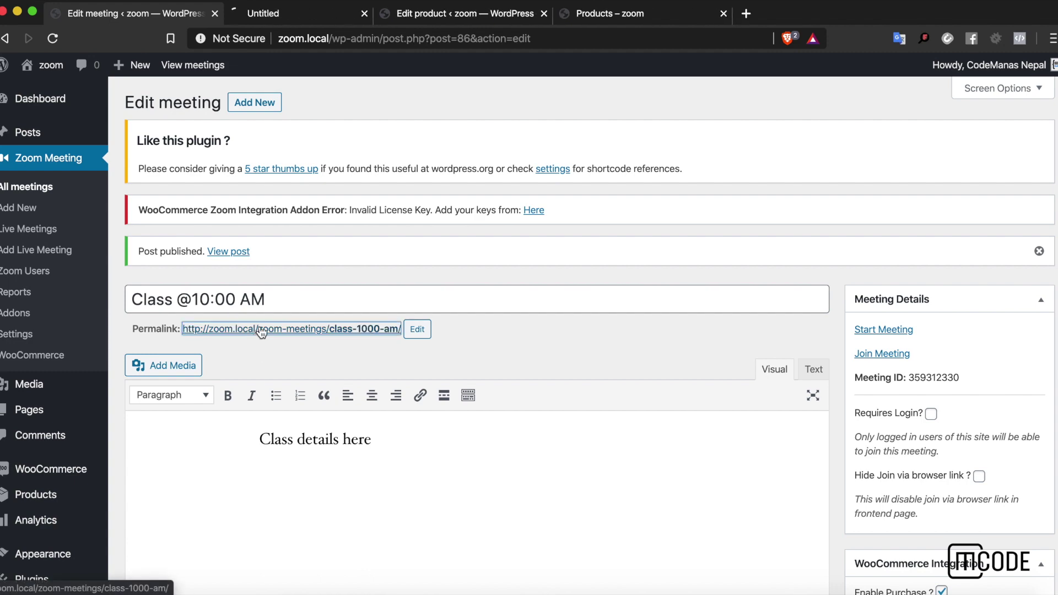
left_click(331, 22)
left_click_drag(331, 22, 441, 22)
scroll(454, 244, "down", 5)
scroll(454, 249, "up", 5)
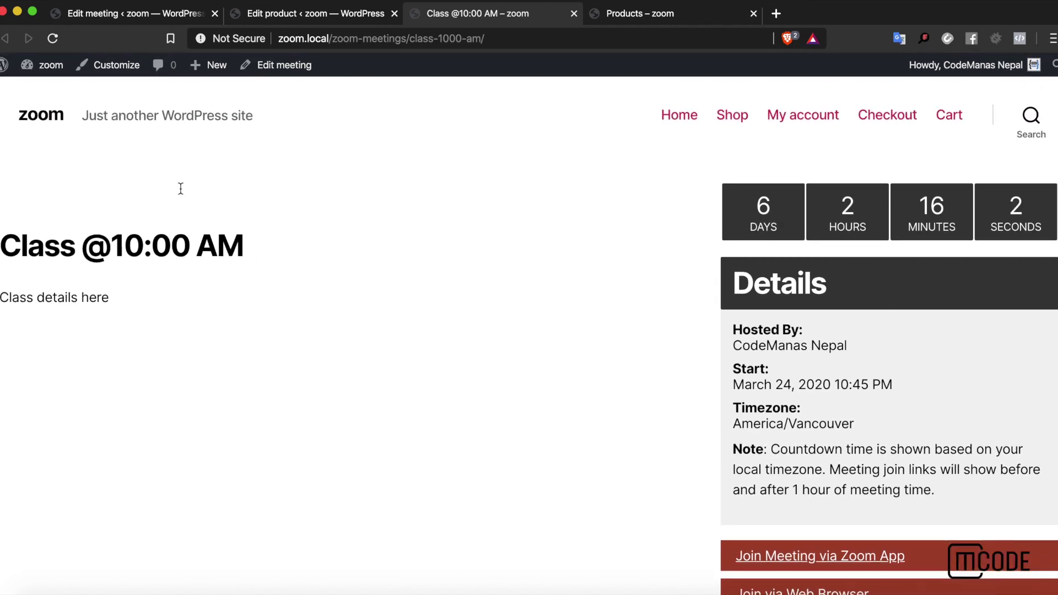
scroll(144, 363, "down", 3)
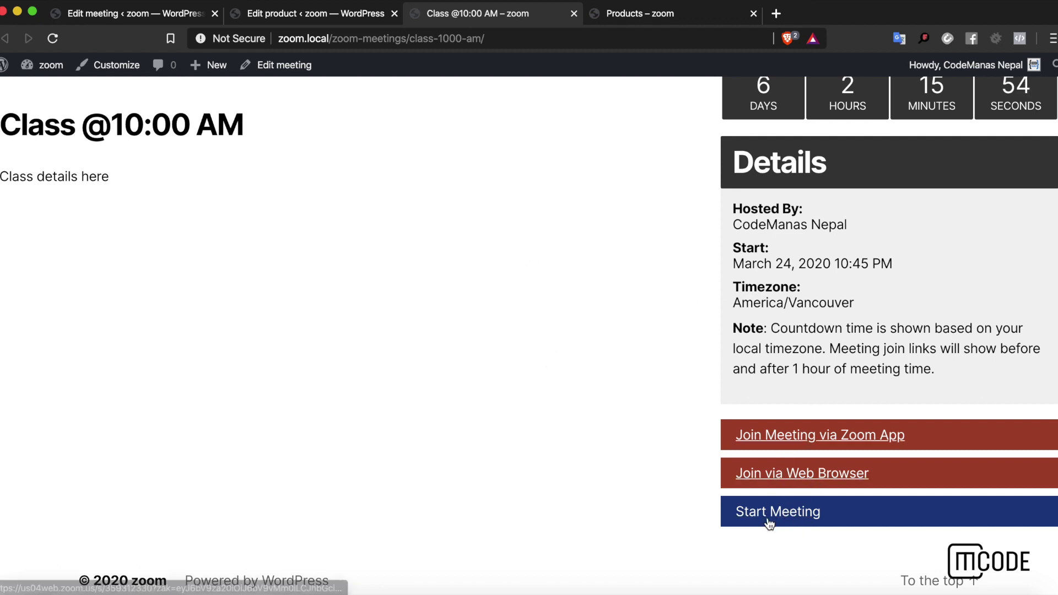
left_click(520, 38)
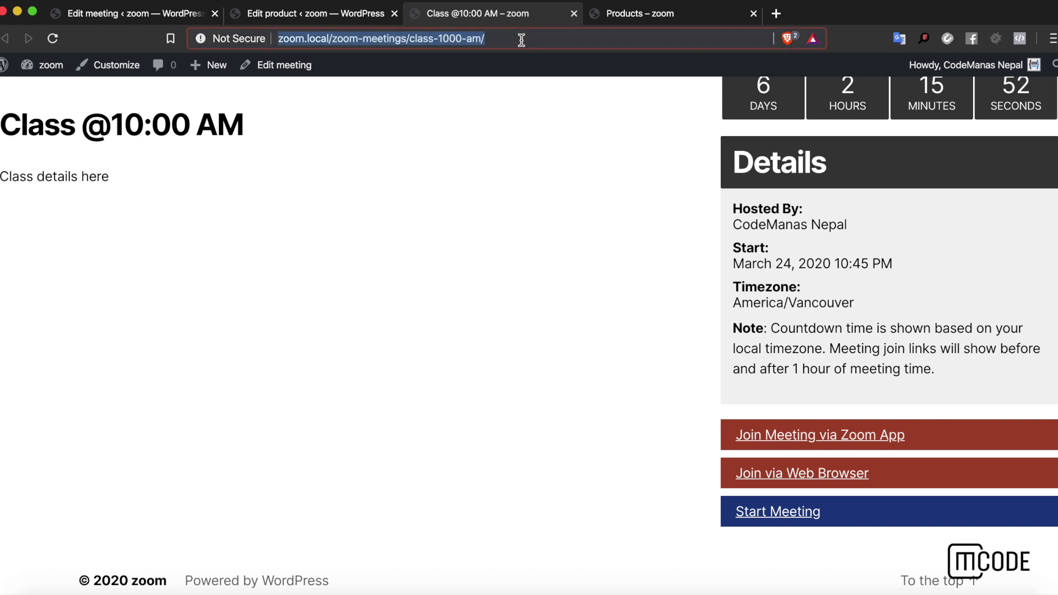
left_click(441, 588)
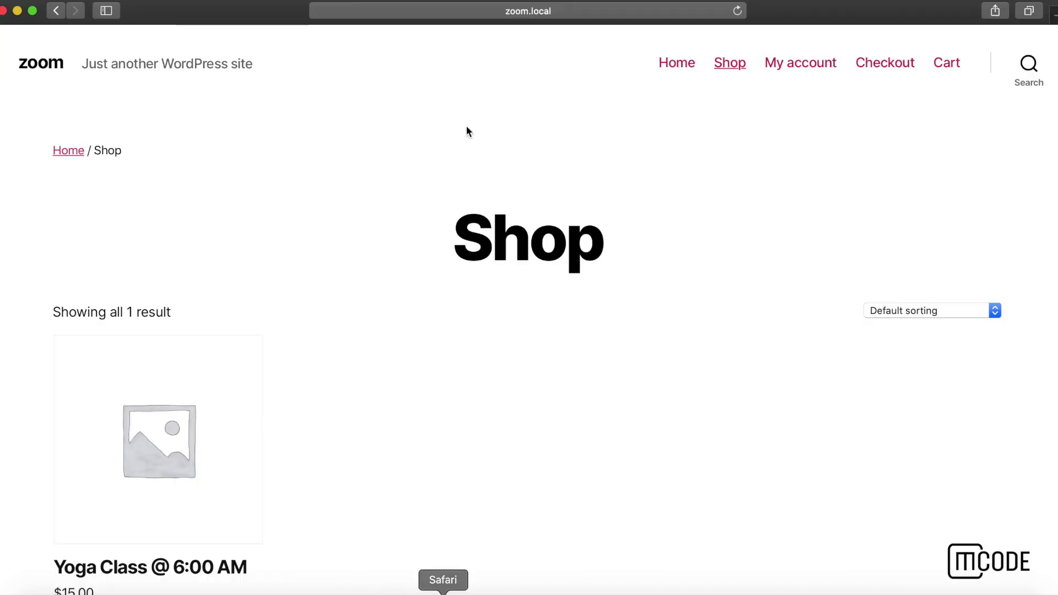
As a visitor, load the pasted meeting URL and buy the class for $10.00, reaching checkout
left_click(481, 11)
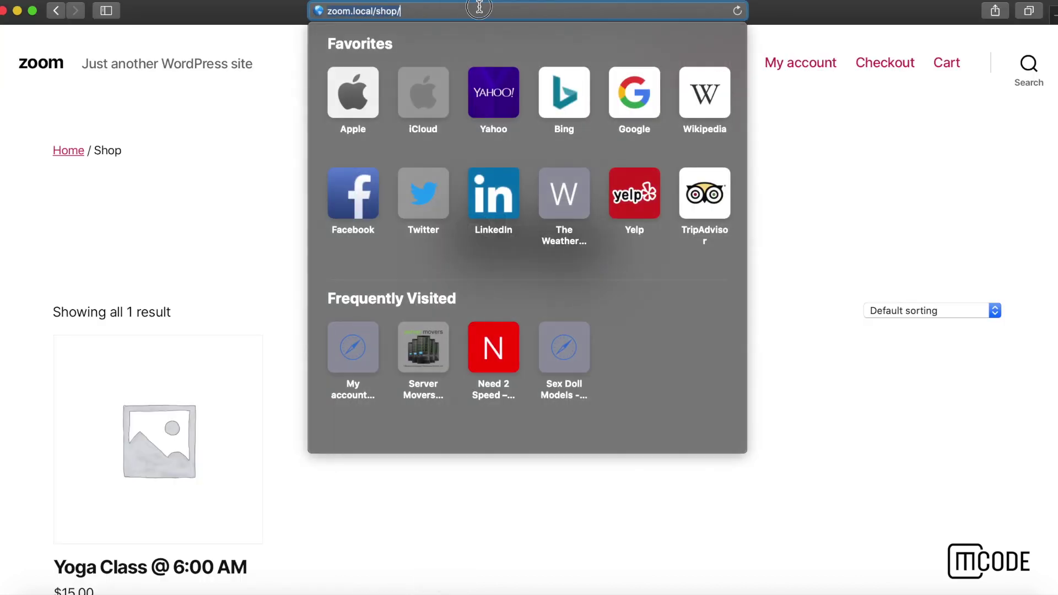
key("super+v")
key("Return")
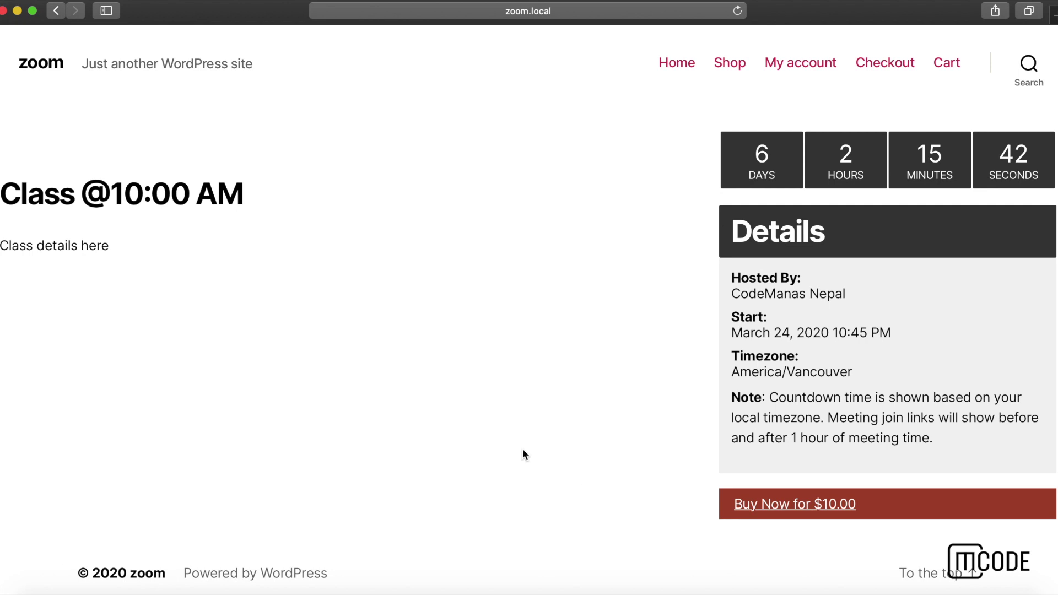
left_click(779, 514)
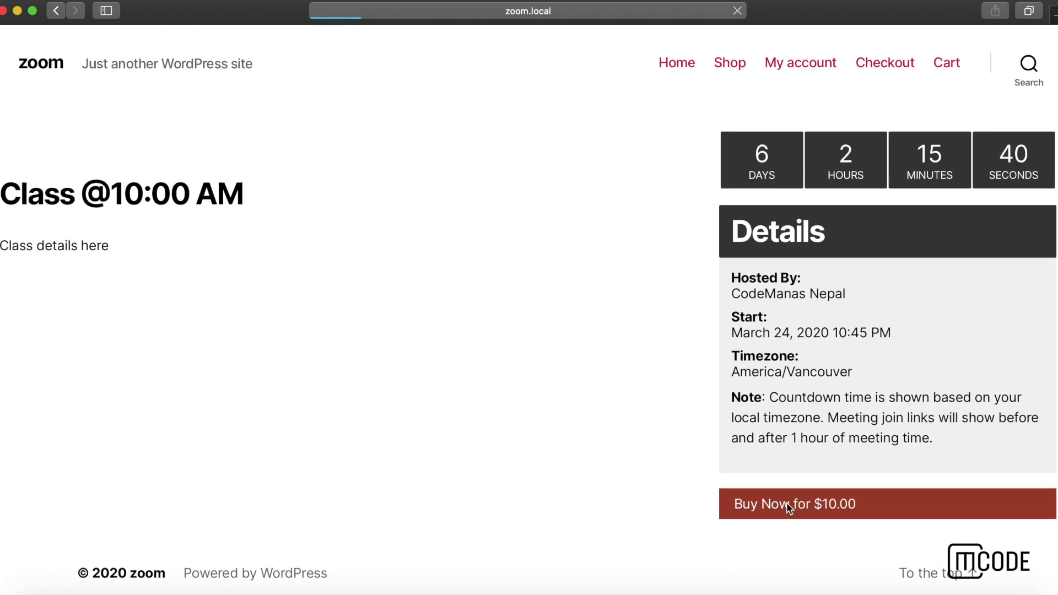
scroll(788, 508, "down", 4)
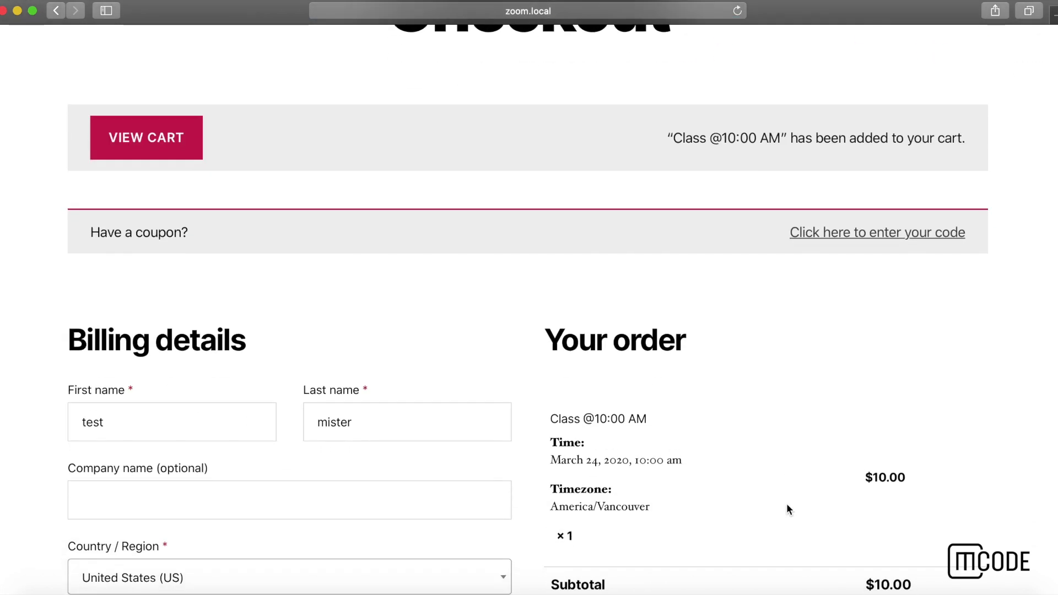
scroll(391, 161, "down", 6)
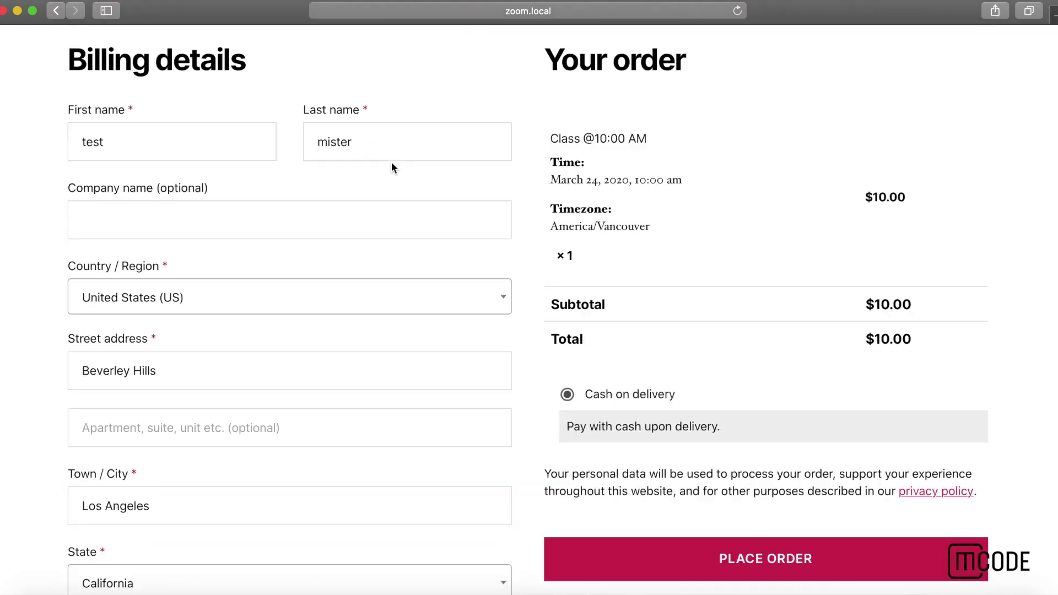
scroll(391, 166, "down", 10)
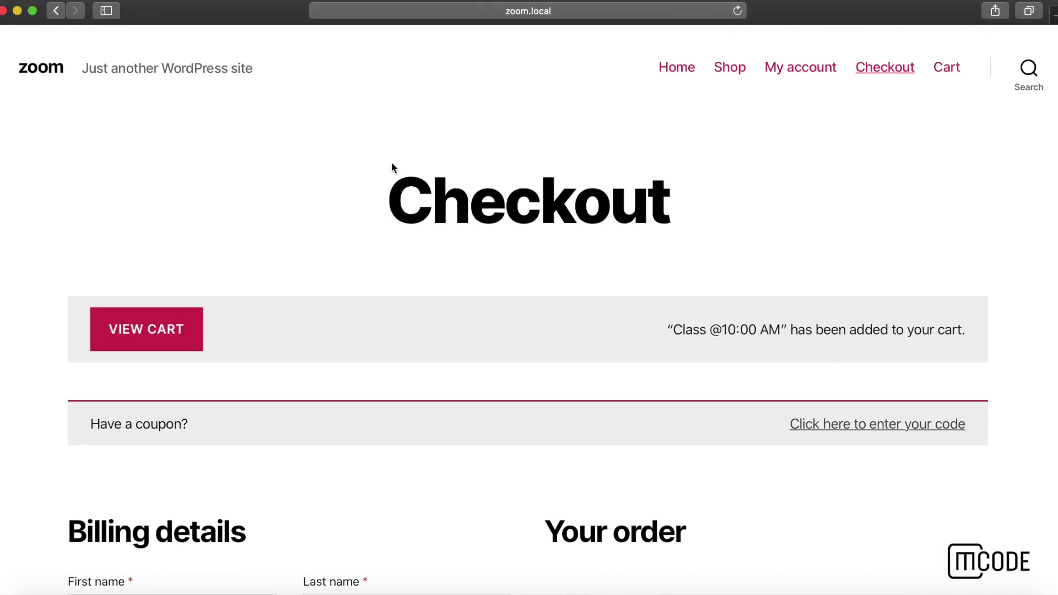
right_click(399, 585)
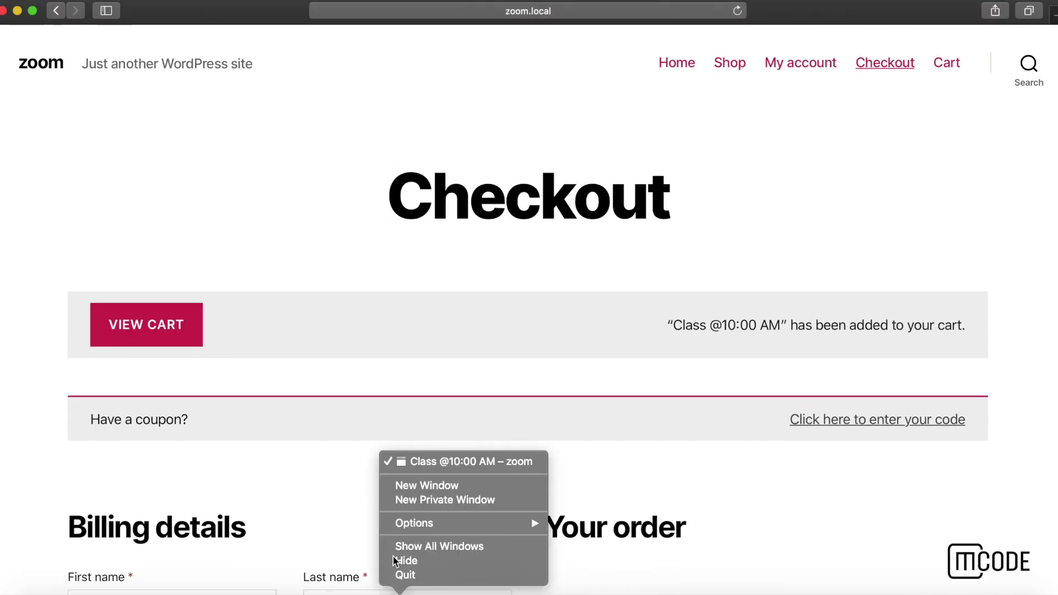
left_click(418, 462)
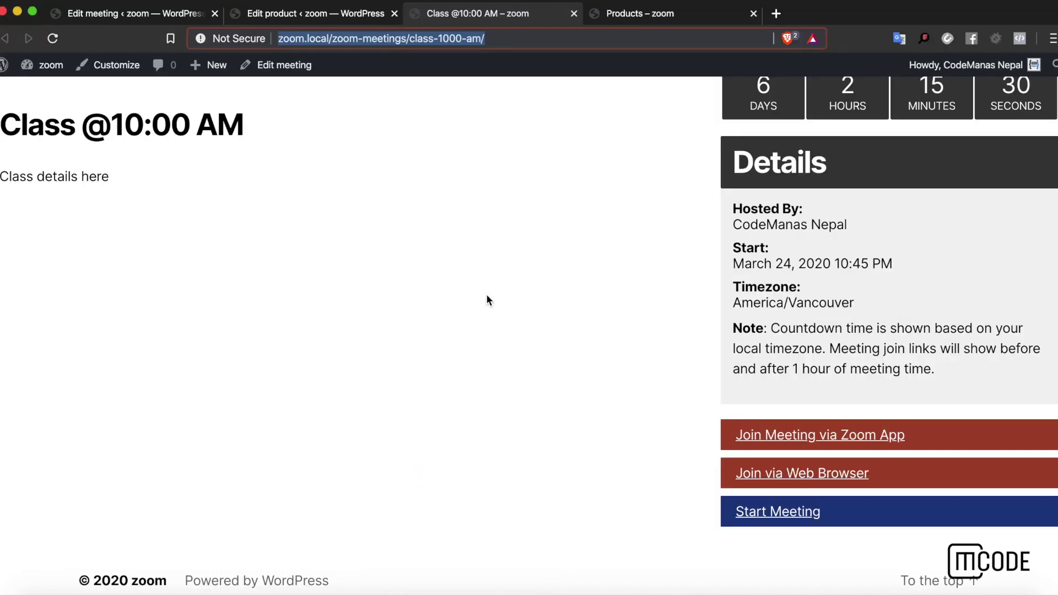
scroll(487, 300, "up", 3)
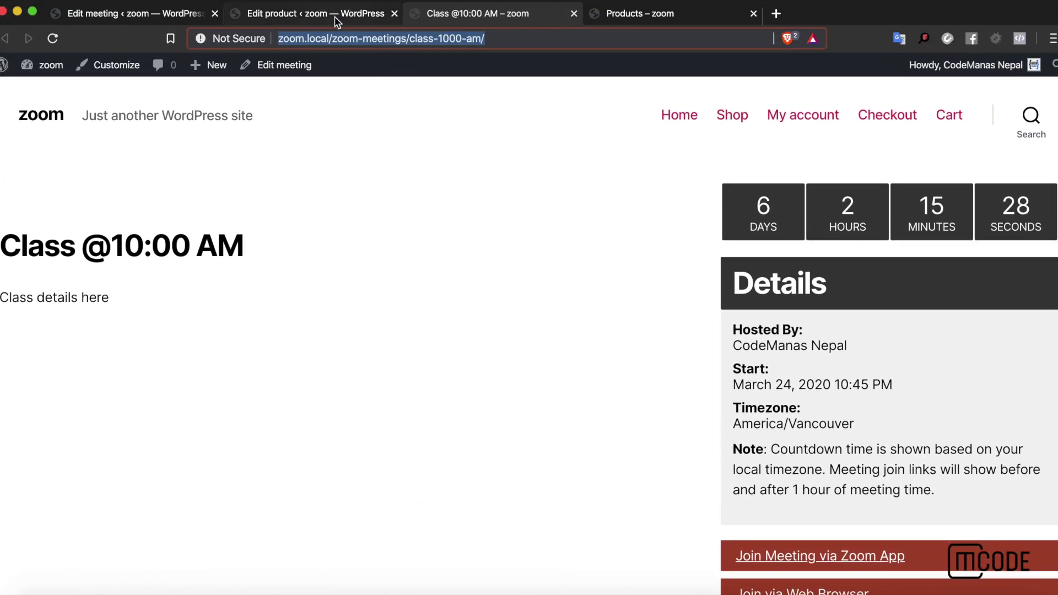
left_click(336, 17)
scroll(350, 201, "down", 5)
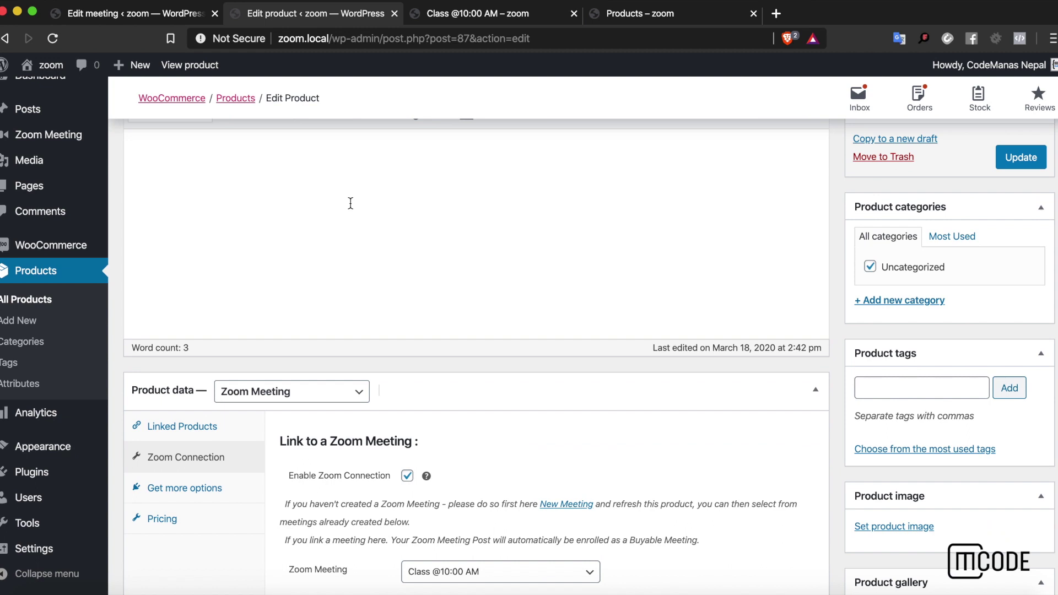
scroll(351, 203, "up", 5)
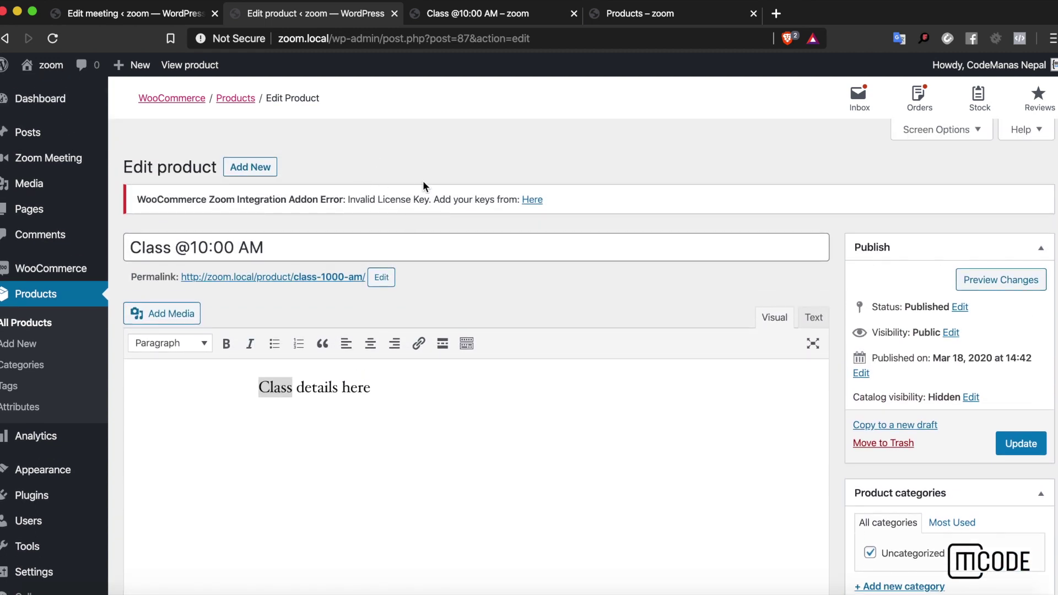
scroll(656, 226, "down", 1)
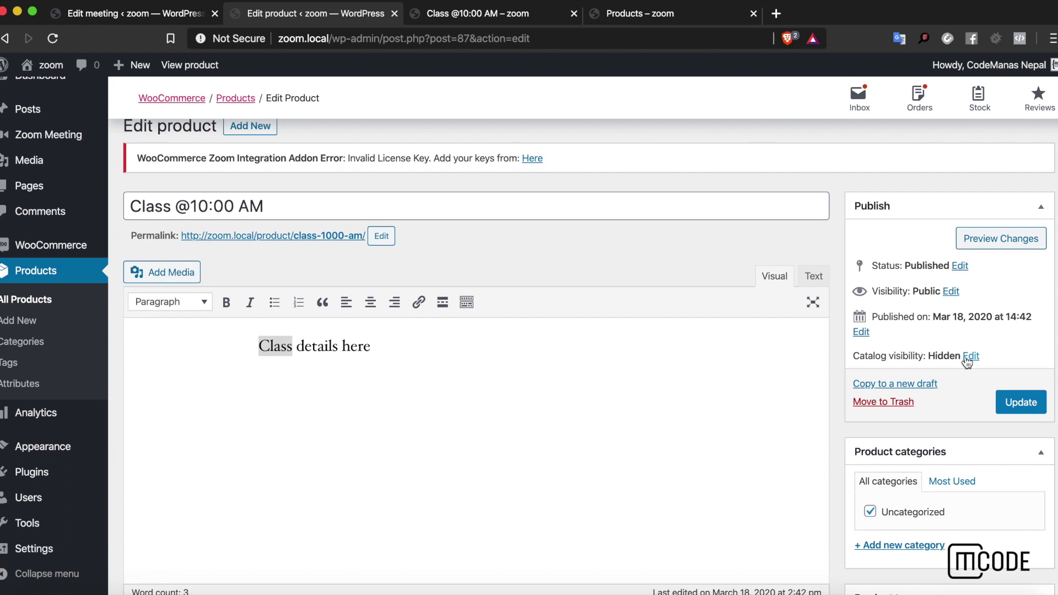
left_click(969, 356)
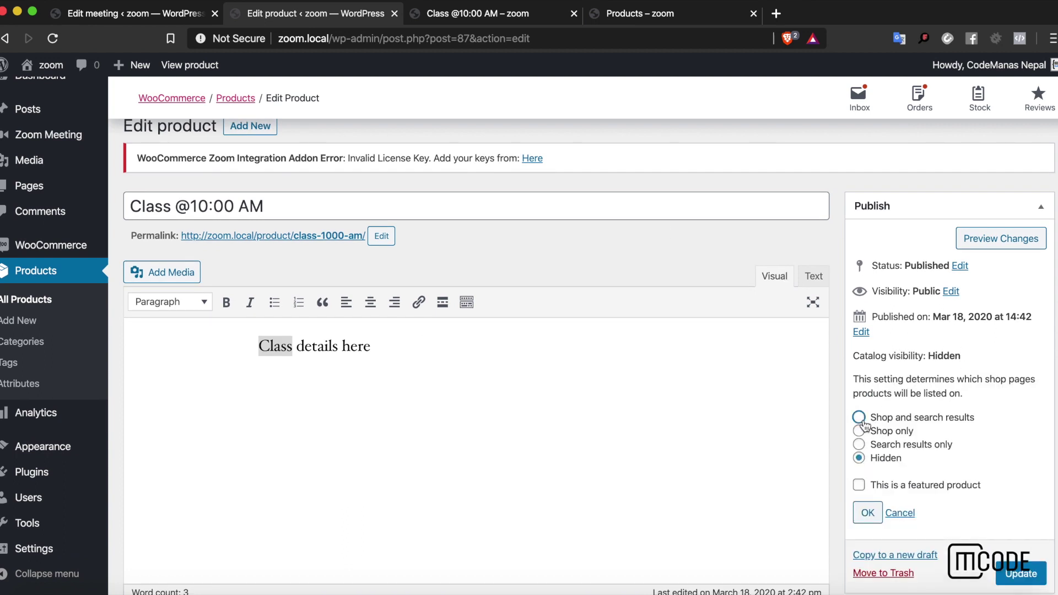
left_click(867, 512)
scroll(728, 551, "down", 8)
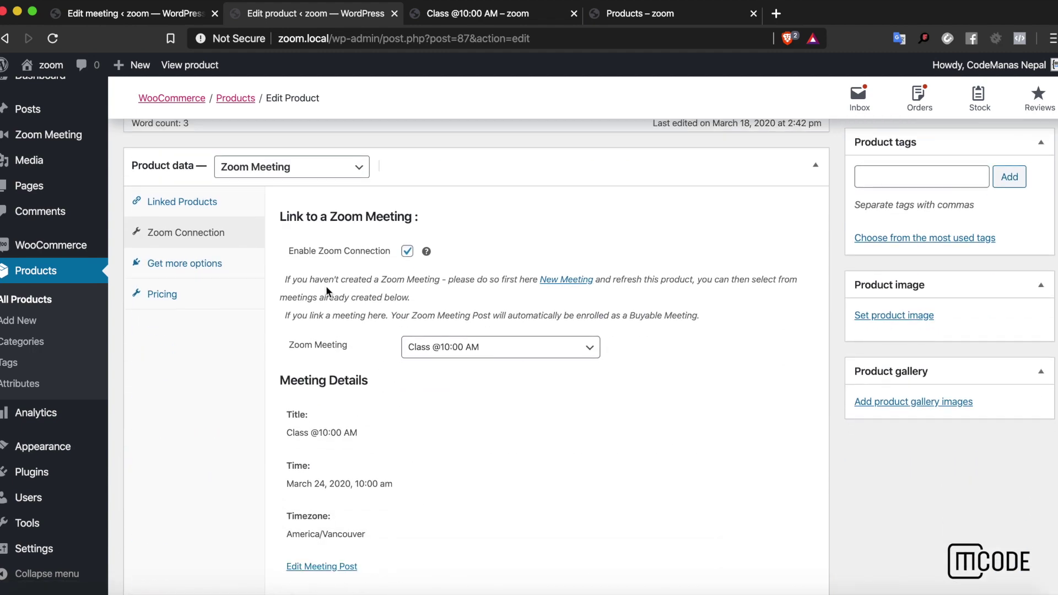
left_click(275, 175)
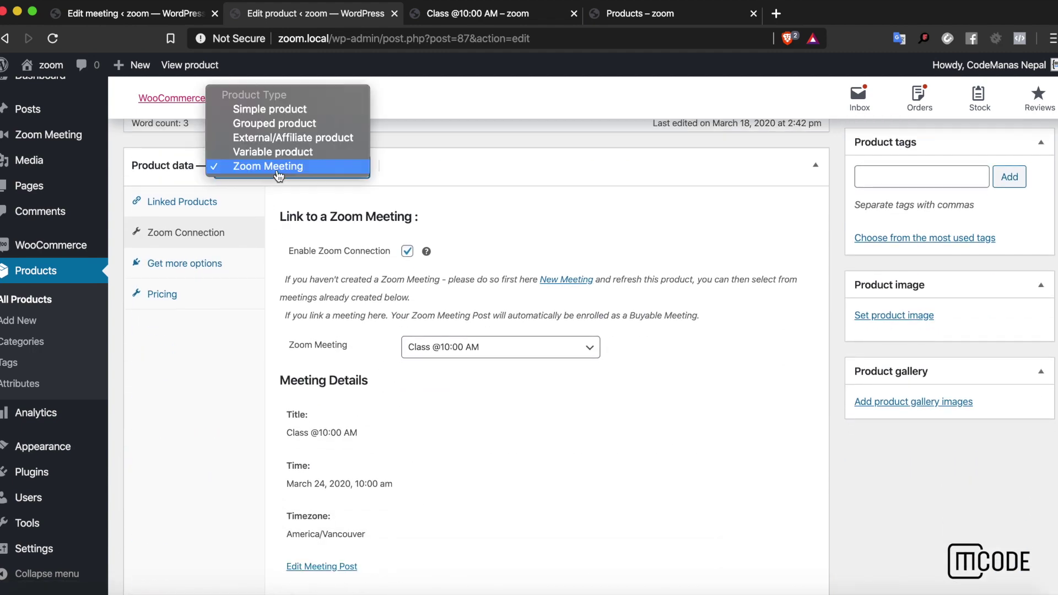
left_click(304, 113)
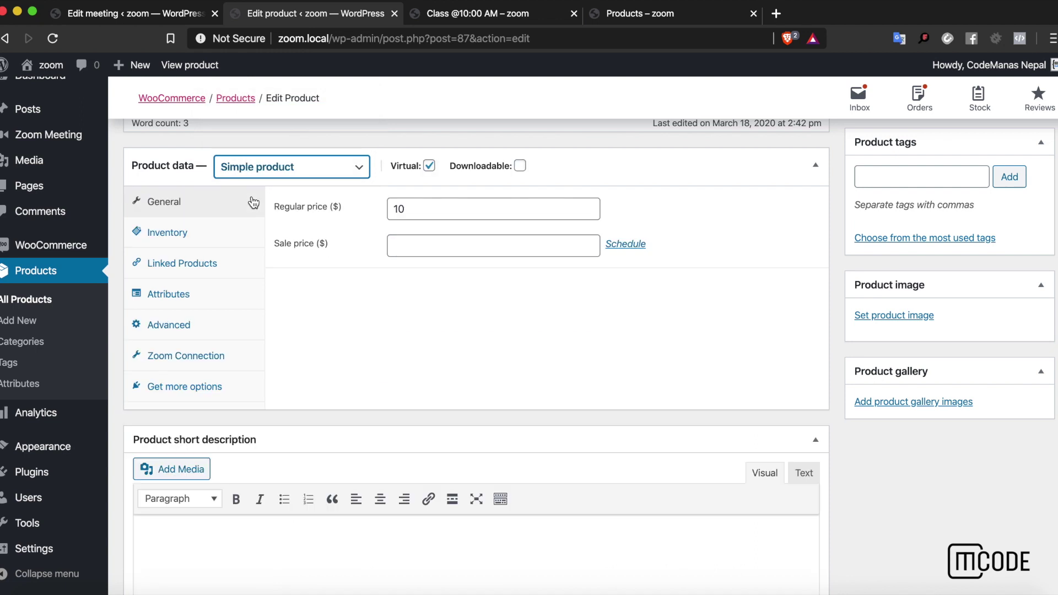
left_click(210, 355)
left_click(190, 213)
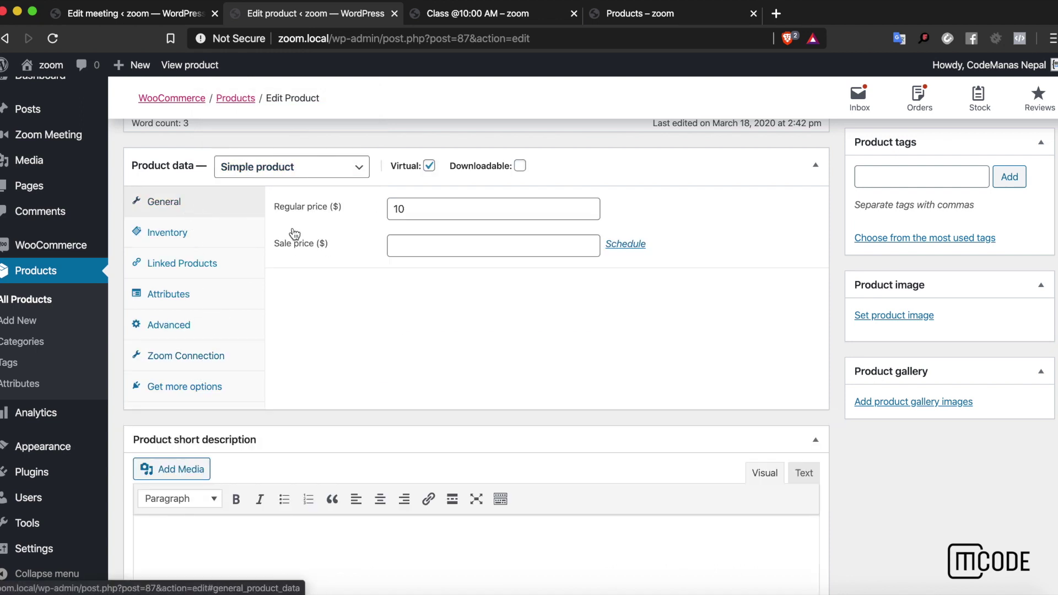
Set the regular price to 20, leave the sale price empty, and update the product
left_click(429, 212)
type("0")
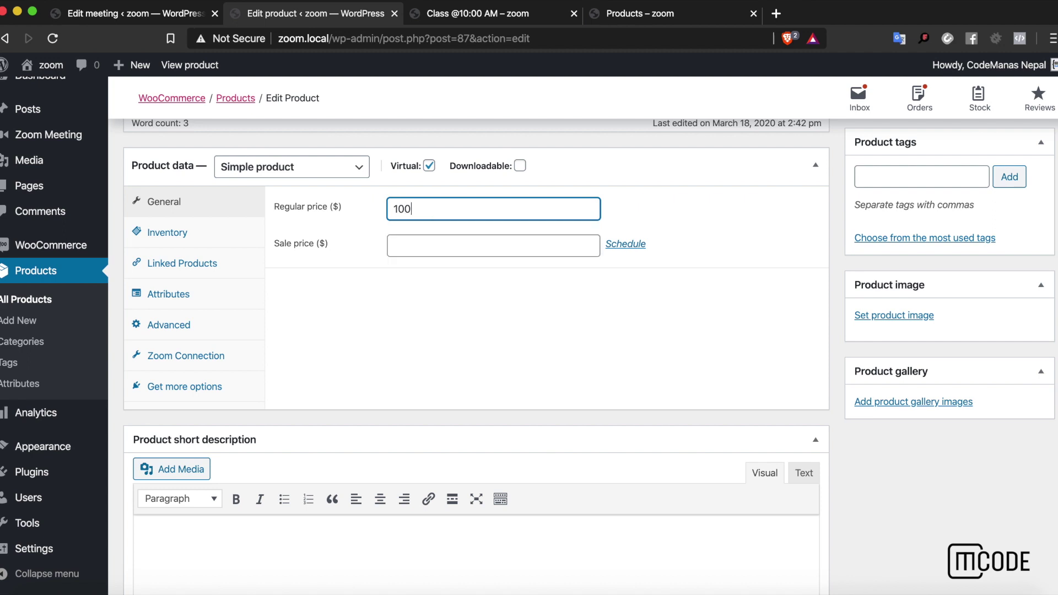
key("BackSpace")
key("BackSpace")
key("BackSpace")
type("20")
key("Tab")
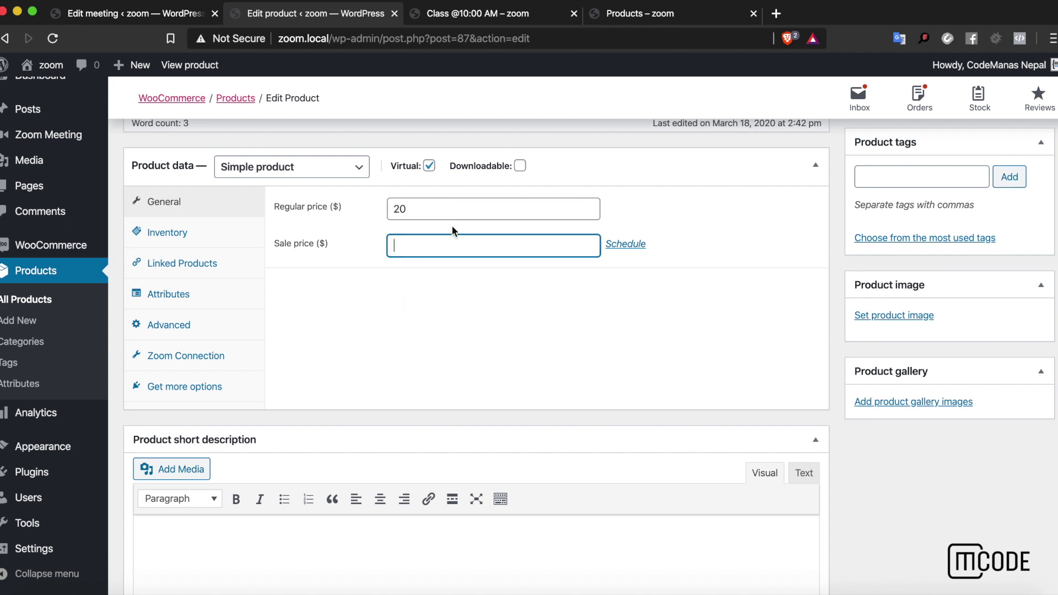
type("15")
scroll(636, 266, "up", 1)
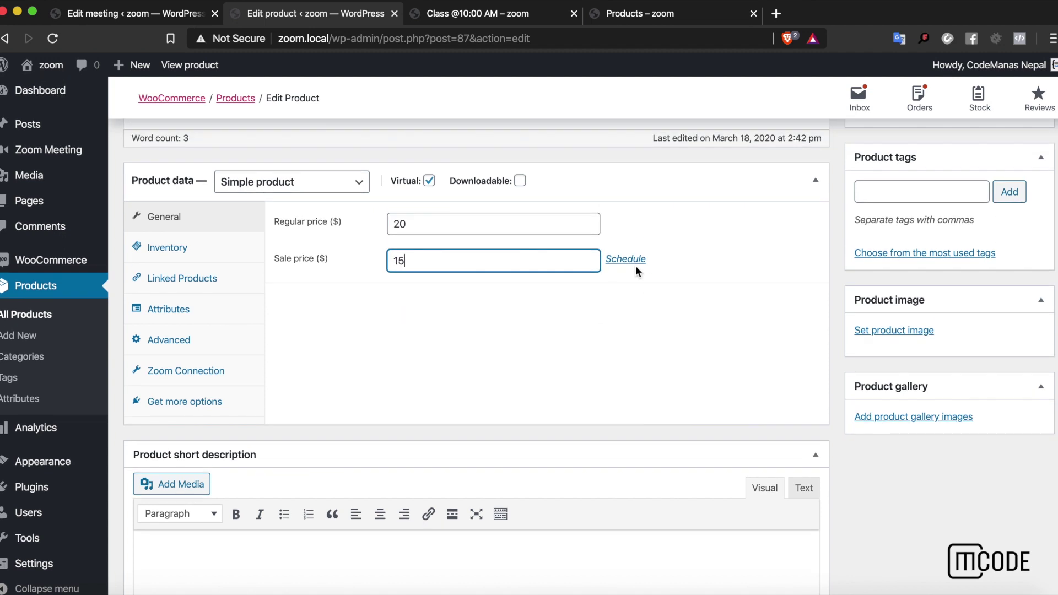
double_click(521, 260)
scroll(782, 248, "up", 5)
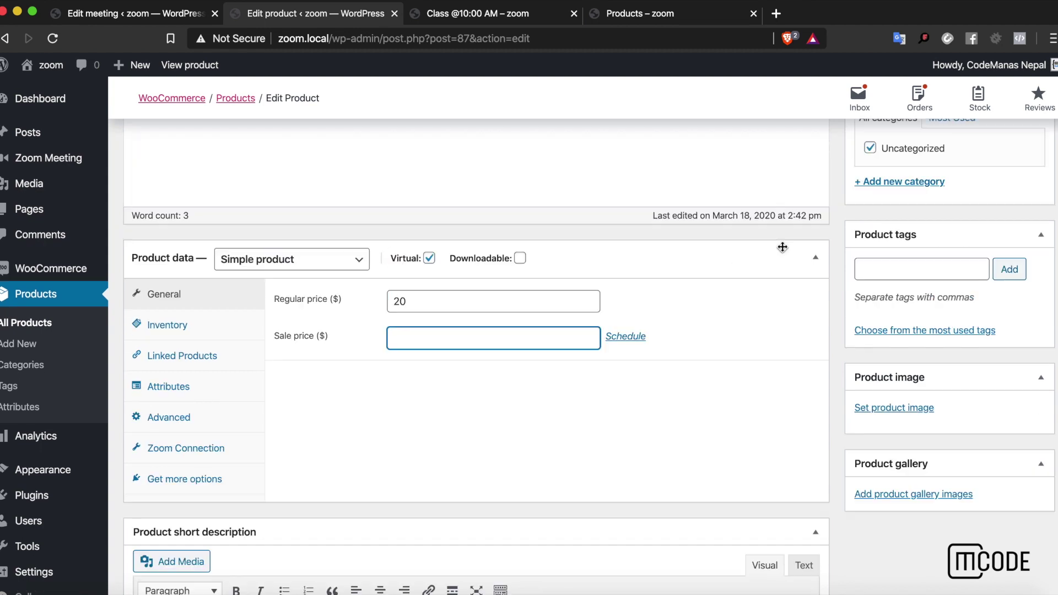
left_click(1027, 226)
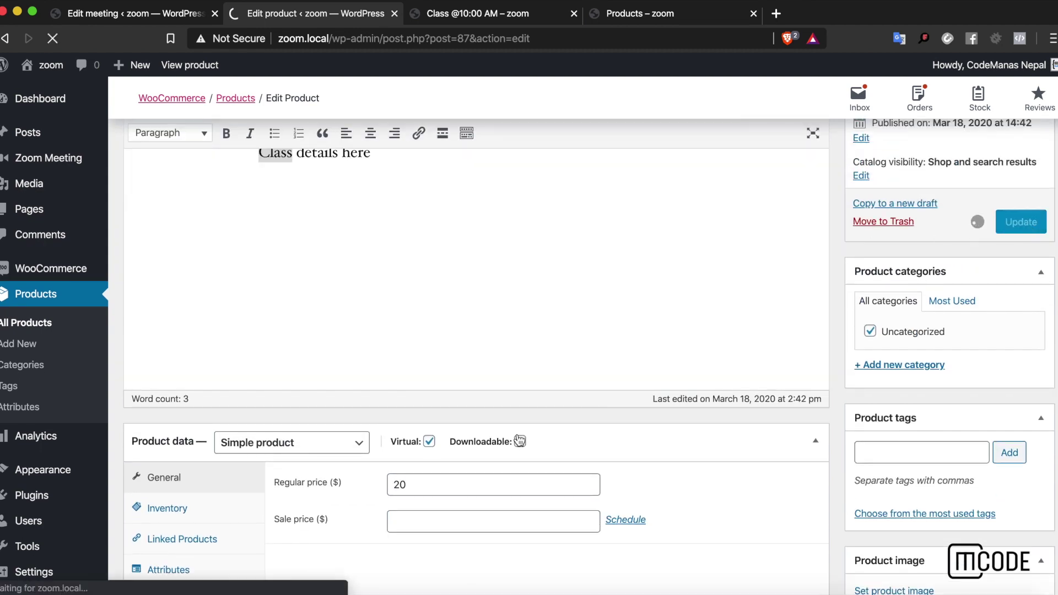
right_click(399, 592)
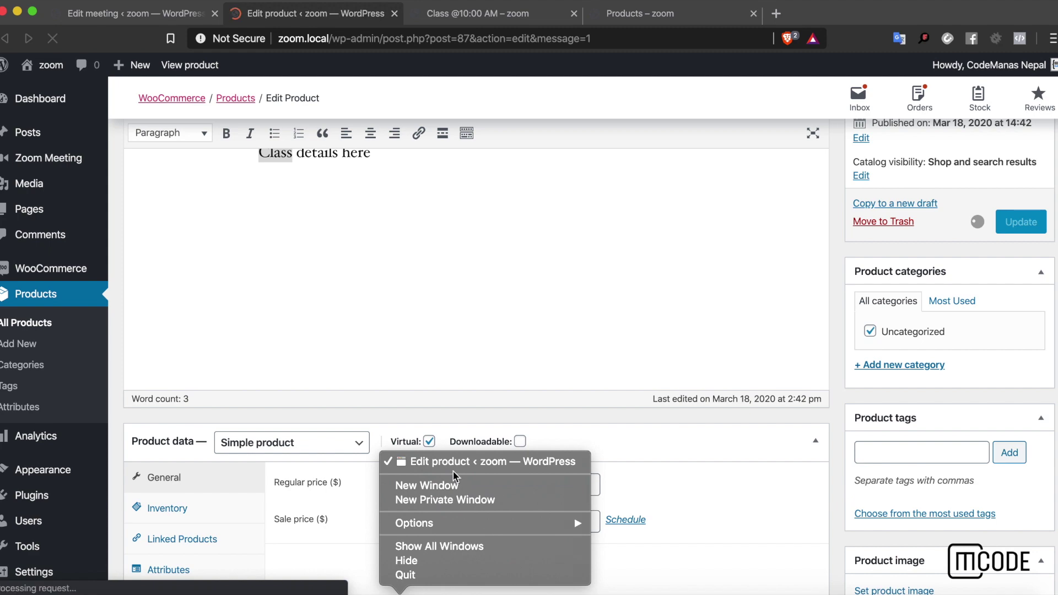
left_click(492, 412)
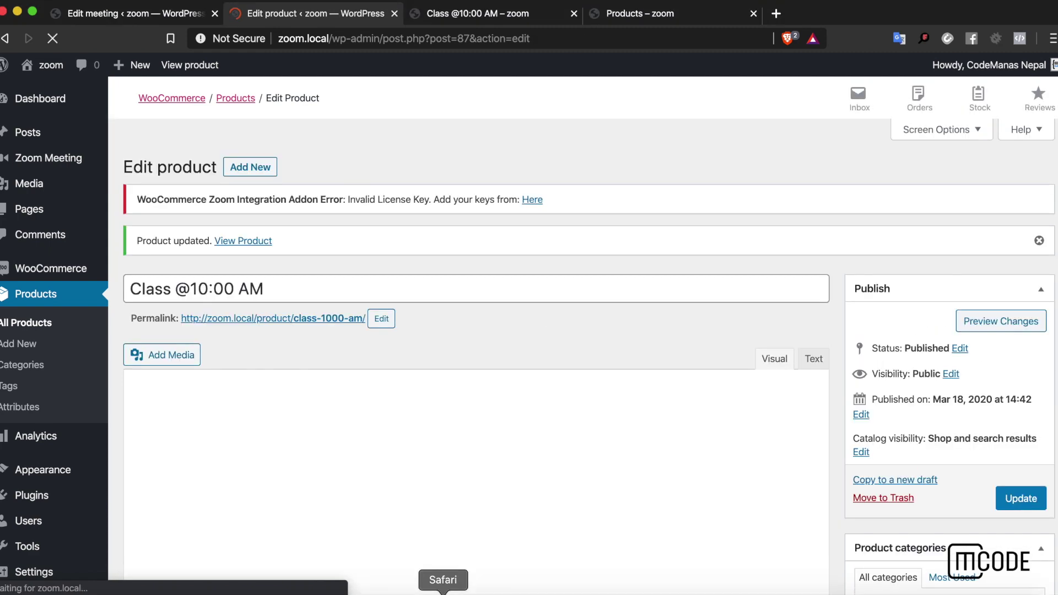
On the storefront, check the Shop listing, then open the Cart to find it empty
left_click(443, 593)
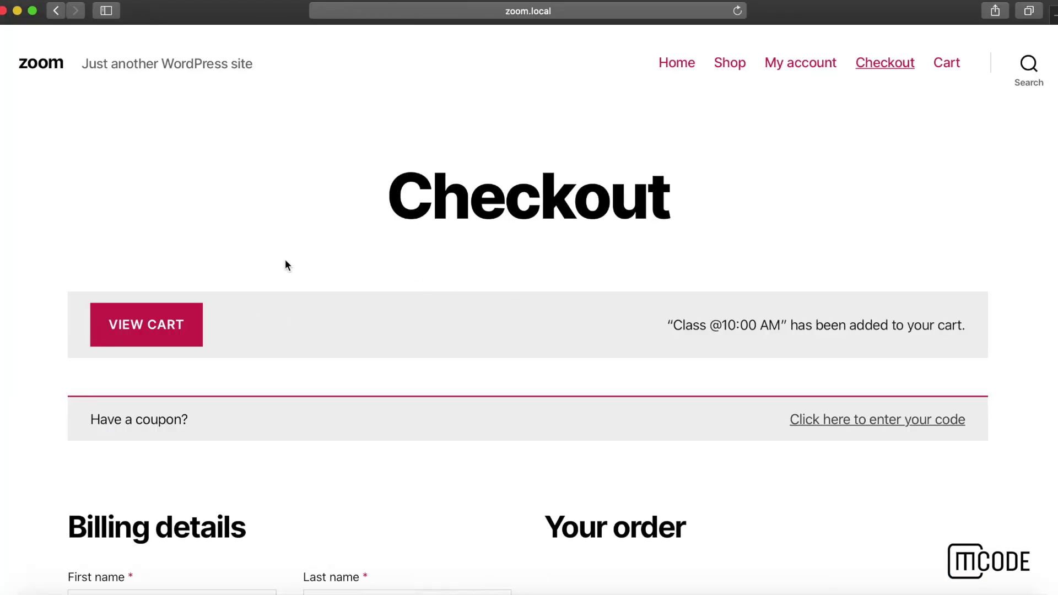
left_click(730, 63)
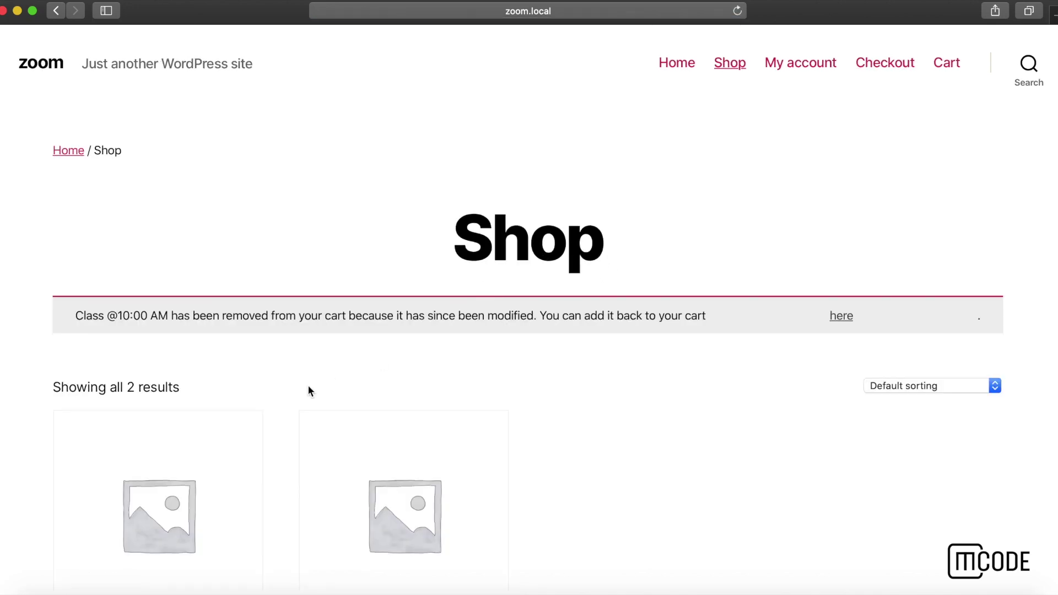
scroll(309, 391, "down", 5)
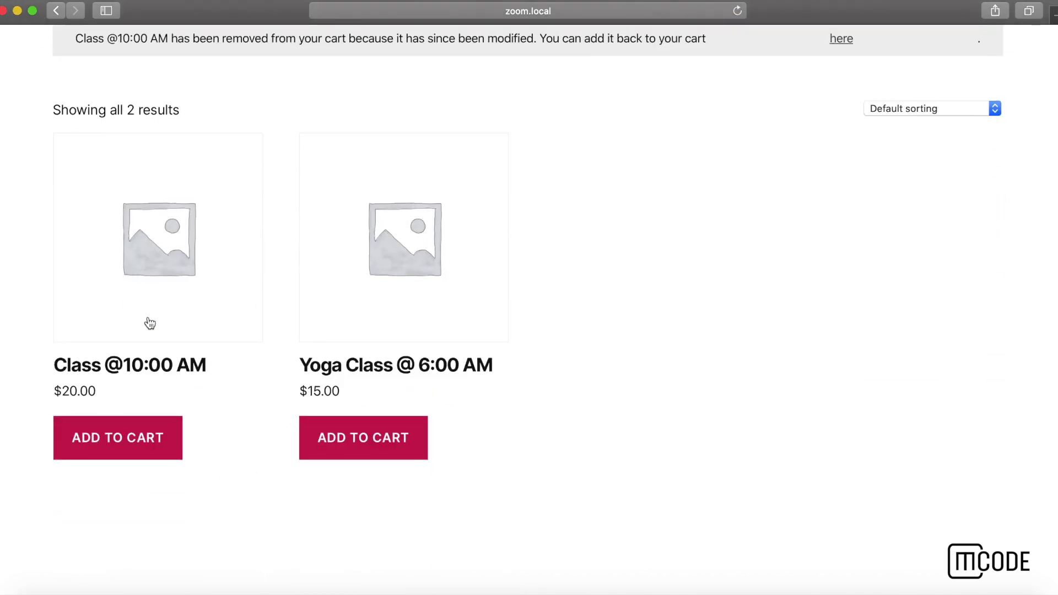
scroll(166, 317, "up", 5)
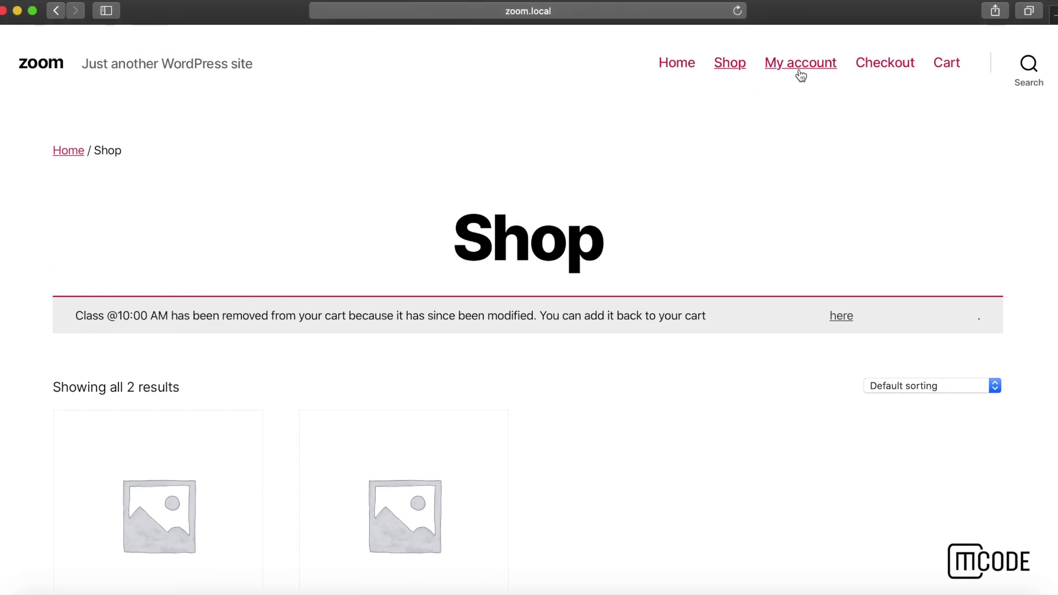
left_click(875, 65)
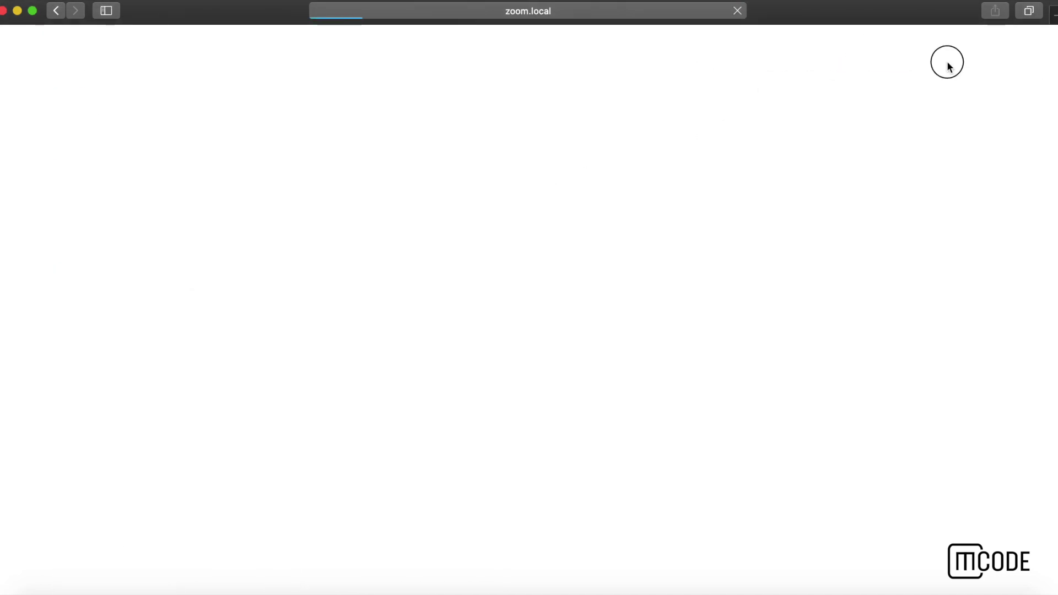
left_click(946, 66)
scroll(838, 151, "down", 4)
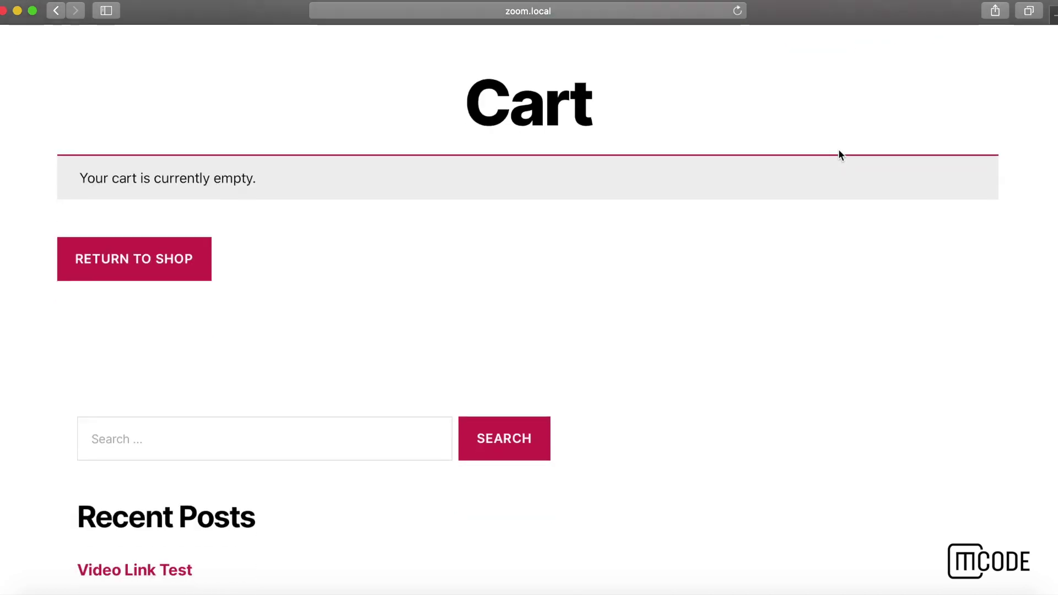
left_click(201, 153)
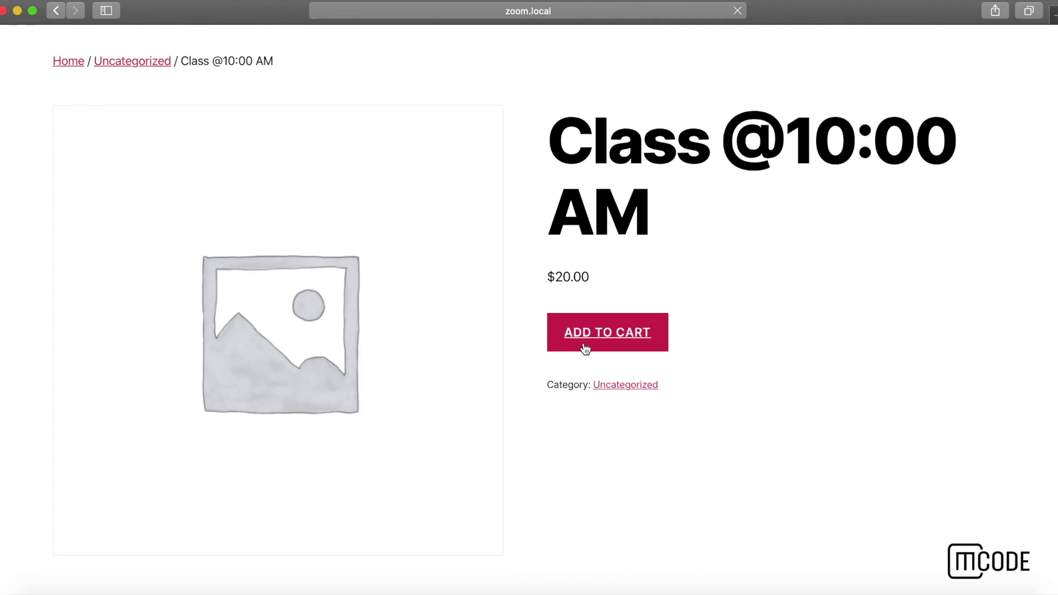
scroll(583, 366, "down", 3)
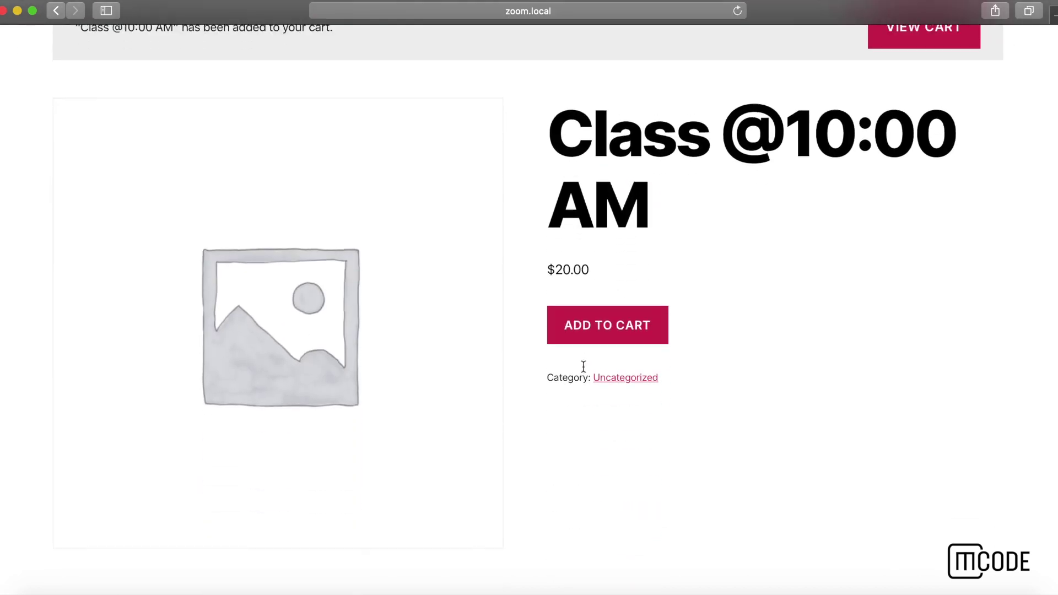
scroll(583, 367, "up", 2)
left_click(896, 168)
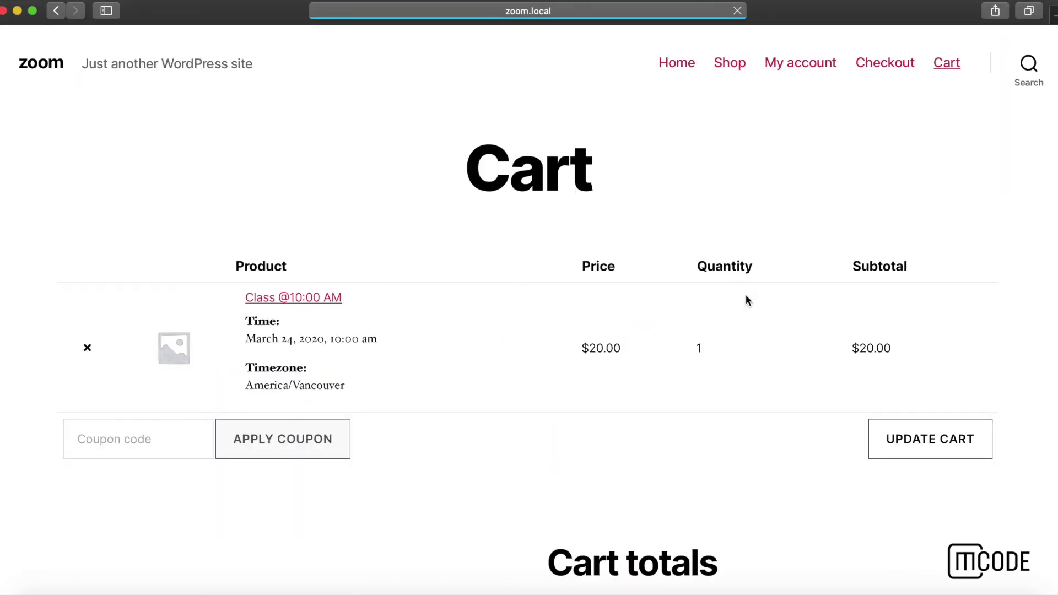
scroll(747, 298, "down", 10)
scroll(746, 300, "up", 10)
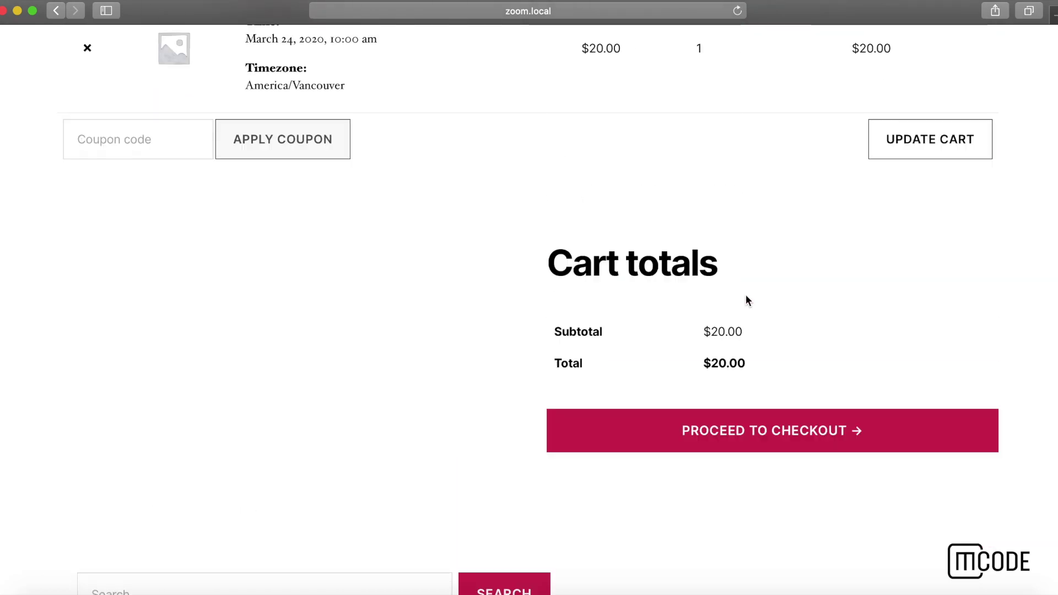
scroll(747, 301, "down", 6)
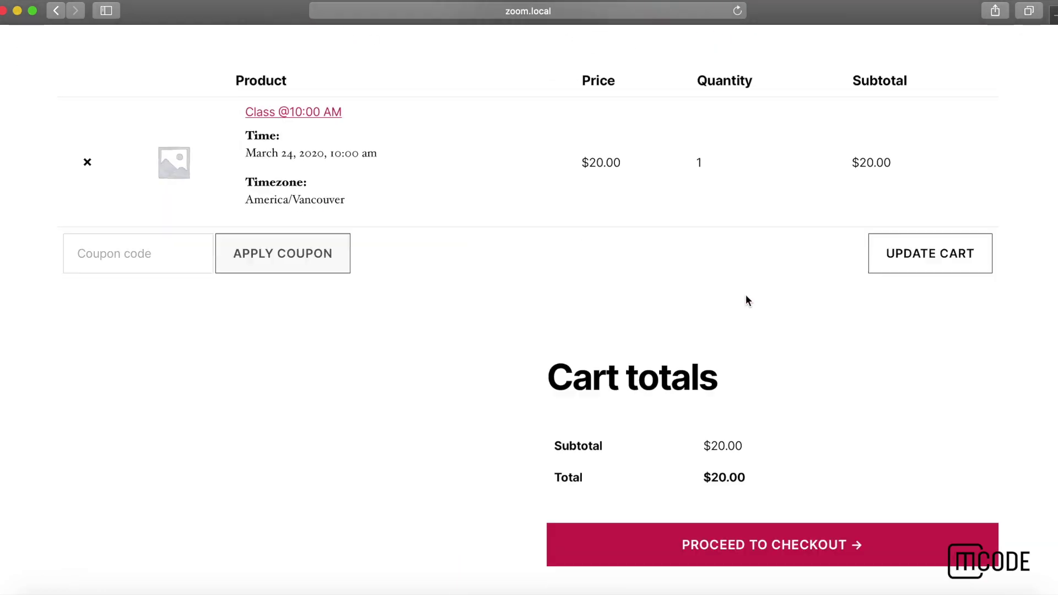
scroll(747, 300, "down", 3)
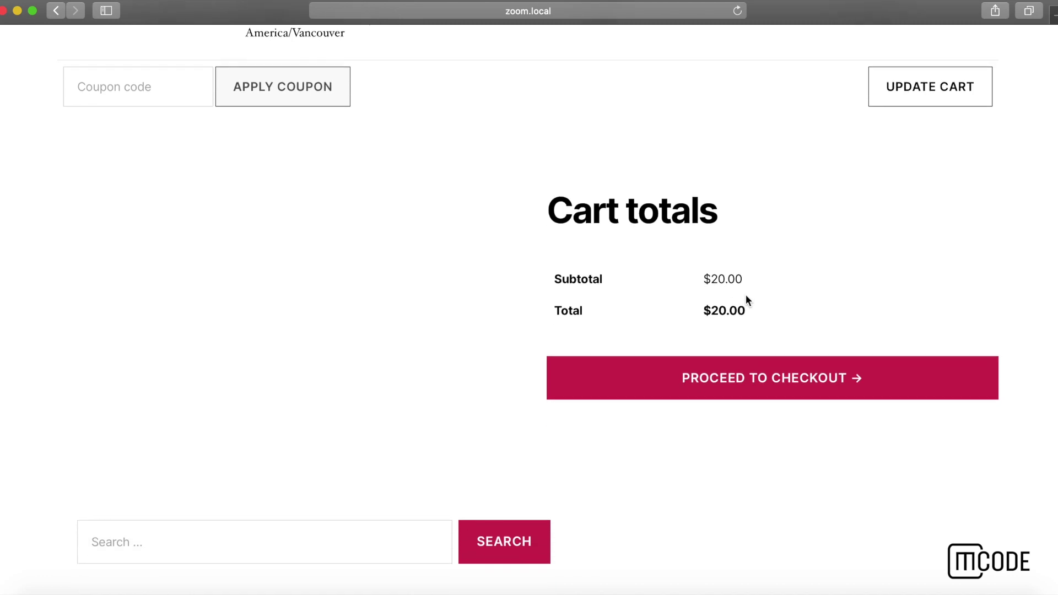
scroll(761, 265, "up", 9)
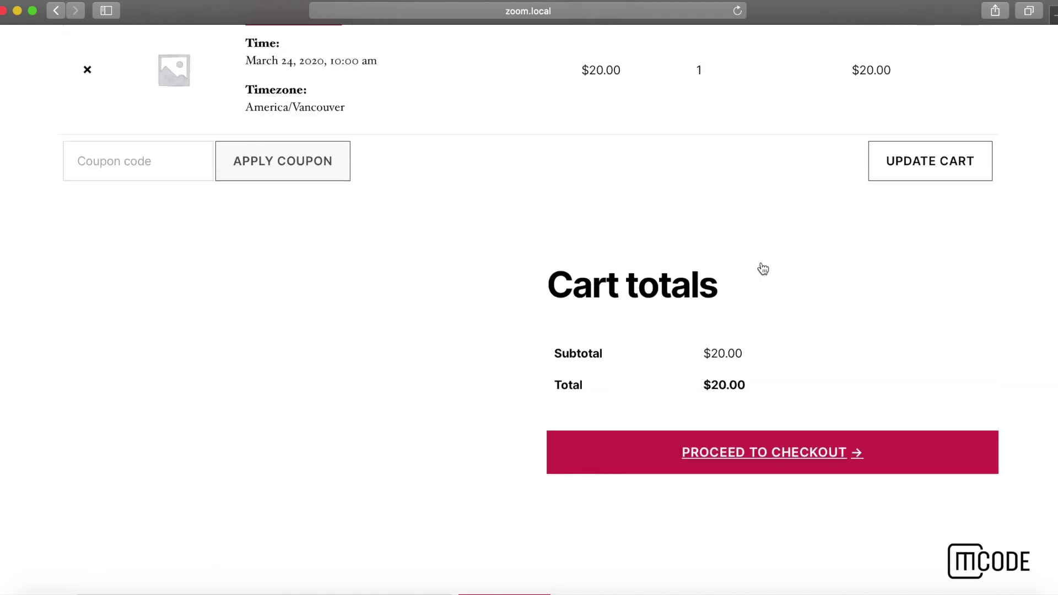